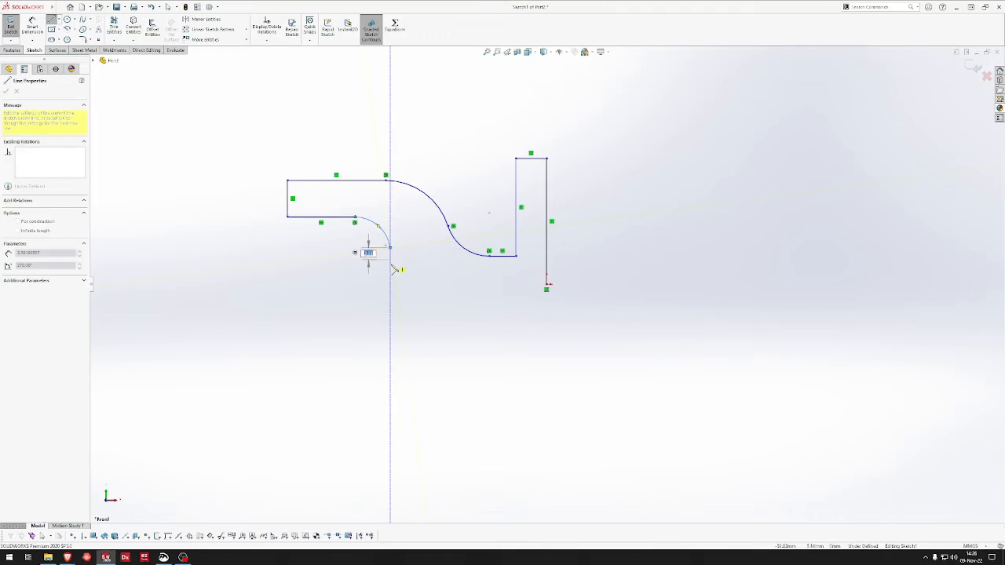
Close the profile with a tangent arc at the lower end and a horizontal bottom line to the origin
left_click(390, 248)
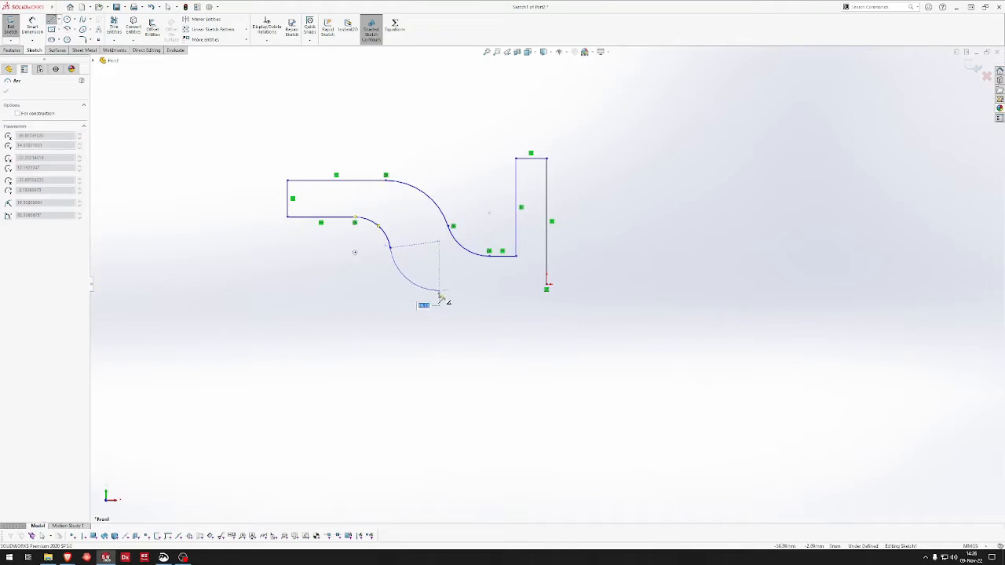
left_click(433, 285)
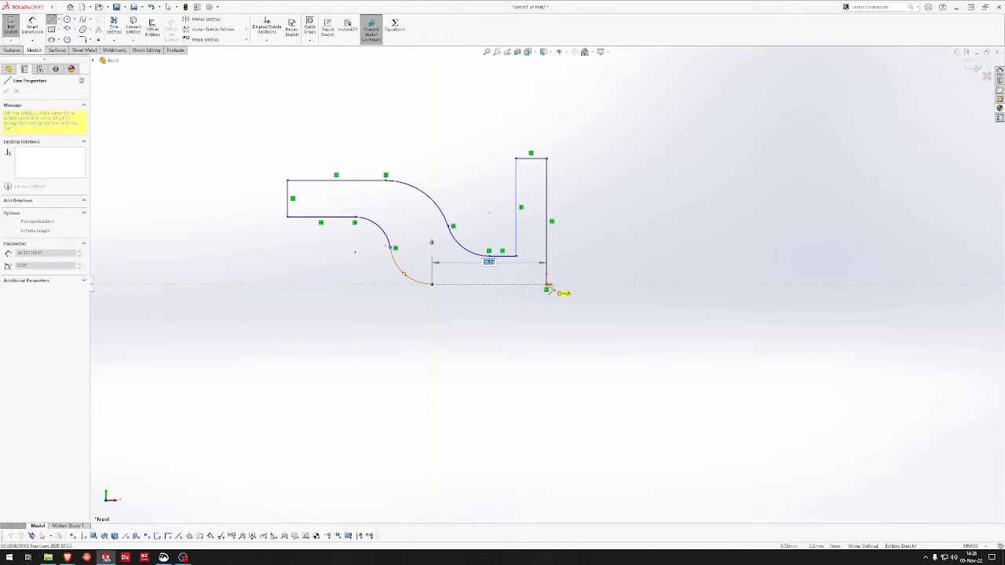
left_click(548, 284)
key("Escape")
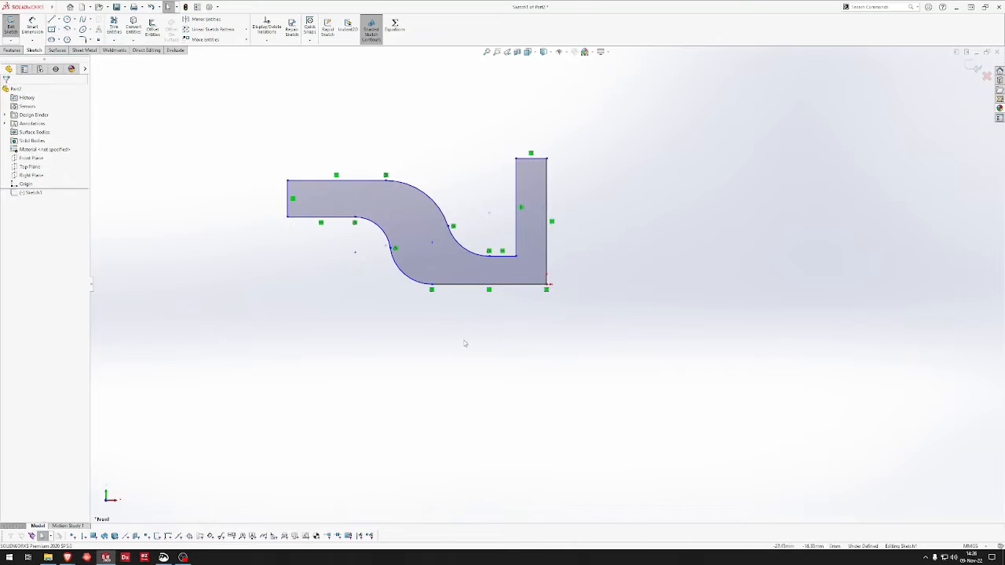
Dimension the profile's overall horizontal width as 178 mm between its outer vertical edges
key("d")
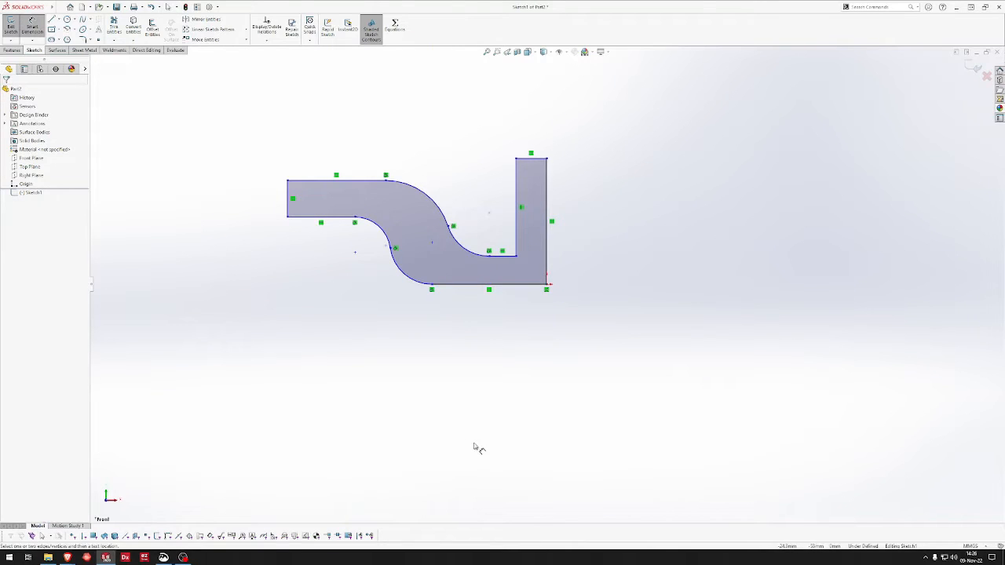
left_click(288, 199)
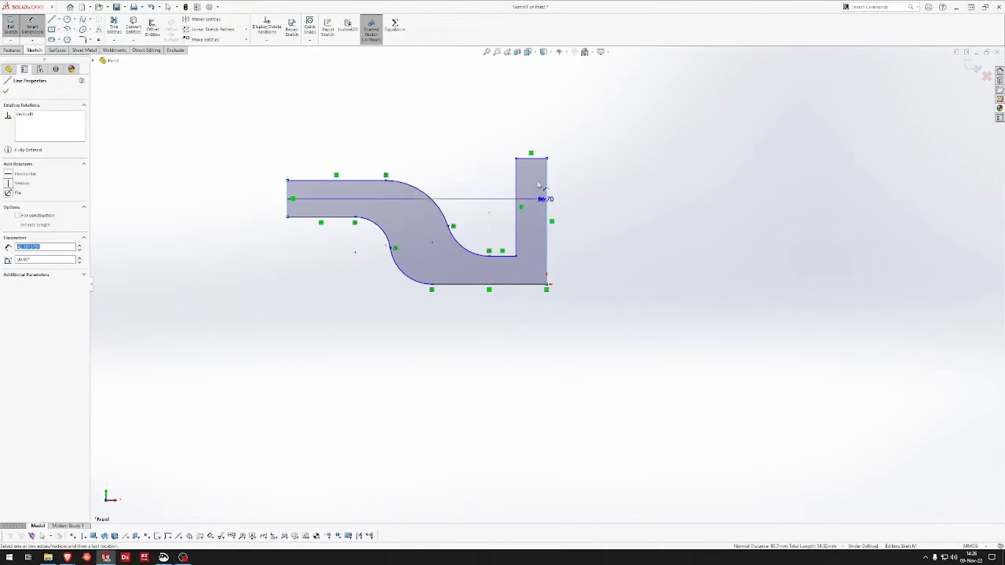
left_click(545, 186)
left_click(443, 134)
key("Return")
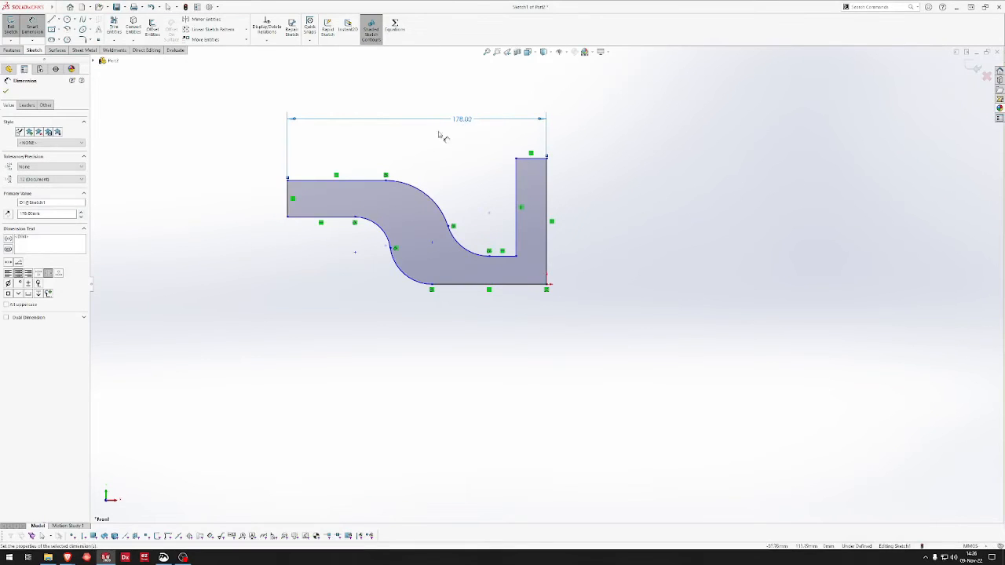
Dimension the upright arm's thickness along its top edge as 16 mm
left_click(530, 158)
left_click(527, 140)
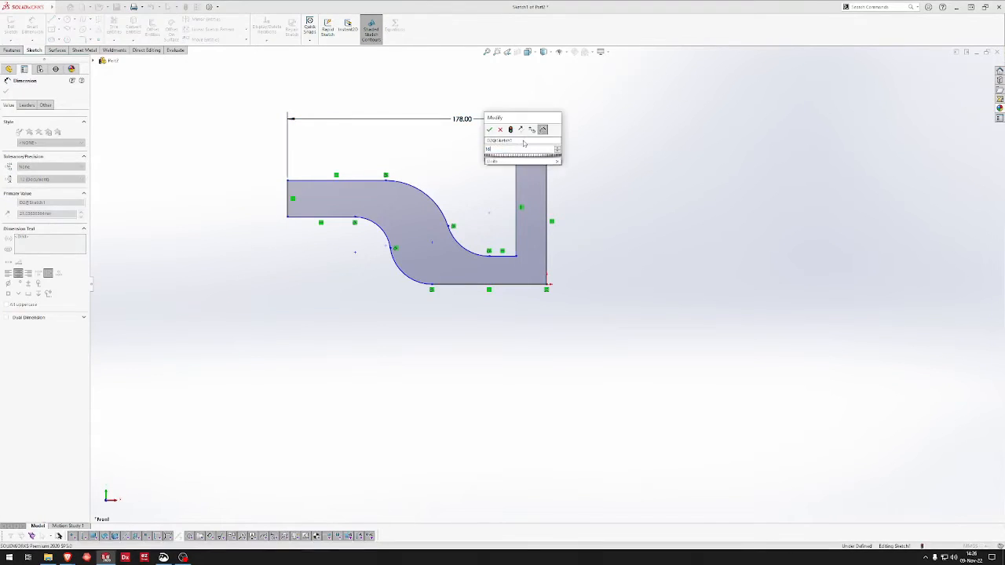
type("16")
key("Return")
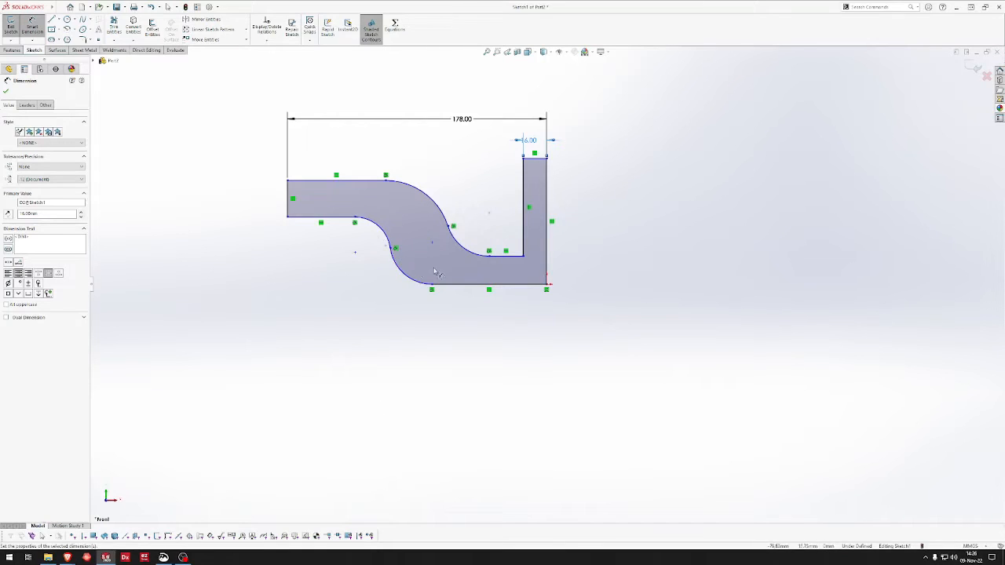
Draw a 64 mm diameter circle inside the curved middle section of the profile
key("s")
left_click(385, 351)
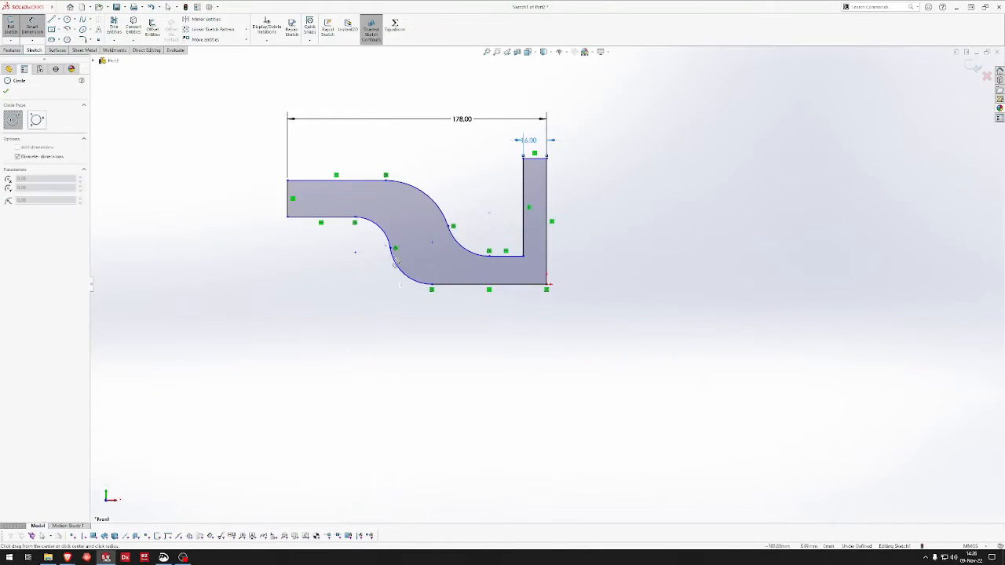
type("6")
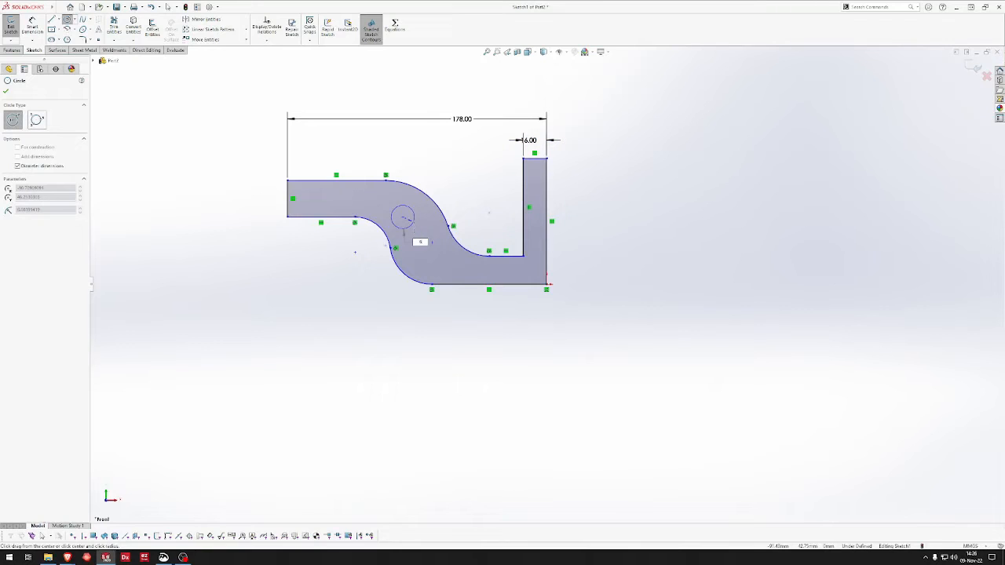
type("4")
key("Return")
key("Escape")
Dimension the circle's centre 95 mm horizontally from the outer vertical edge of the upright arm
right_click_drag(410, 345, 412, 308)
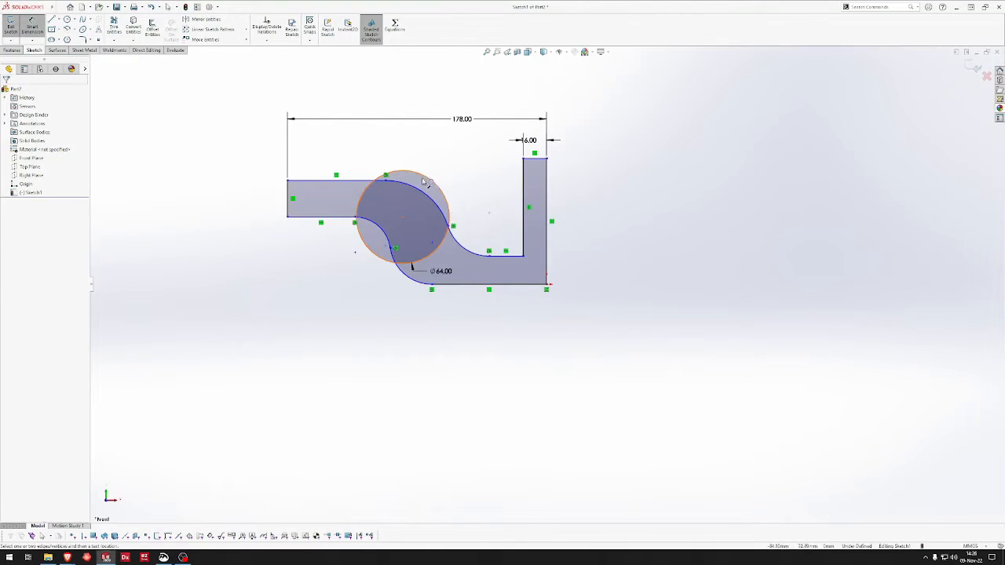
left_click(403, 217)
left_click(547, 222)
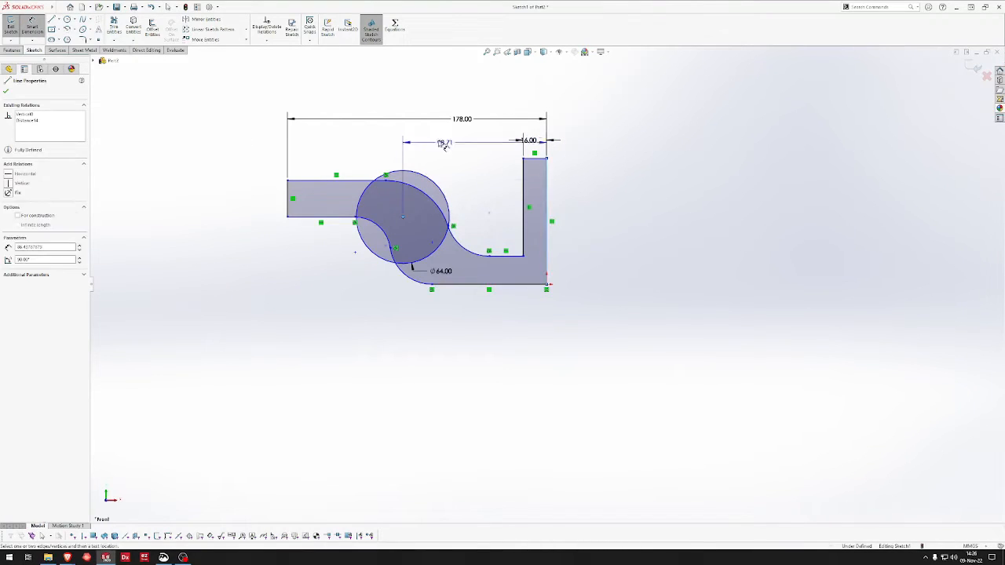
left_click(445, 165)
type("96.71396906mm")
key("Return")
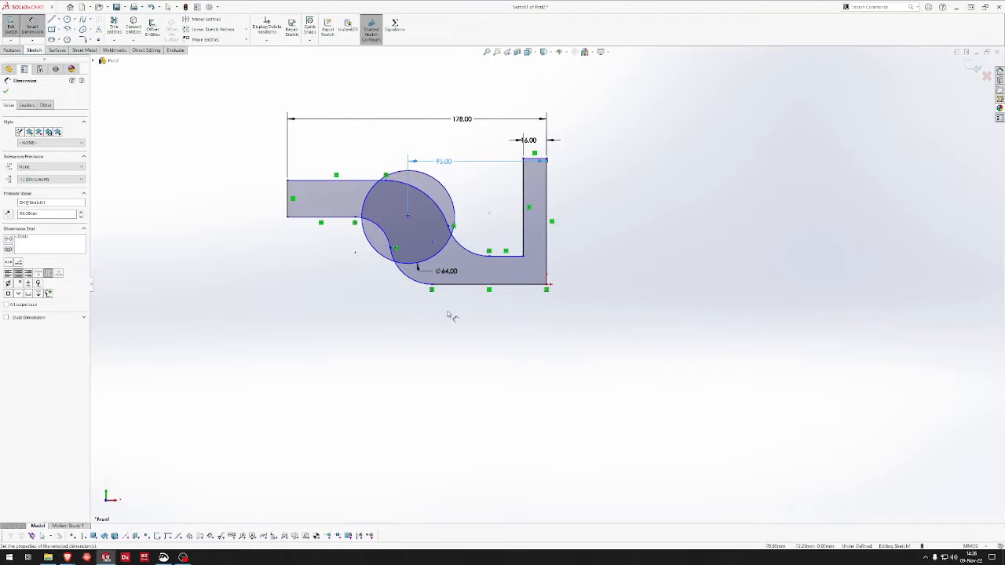
Dimension the thickness of the bottom leg between its two horizontal lines as 18 mm
left_click(500, 287)
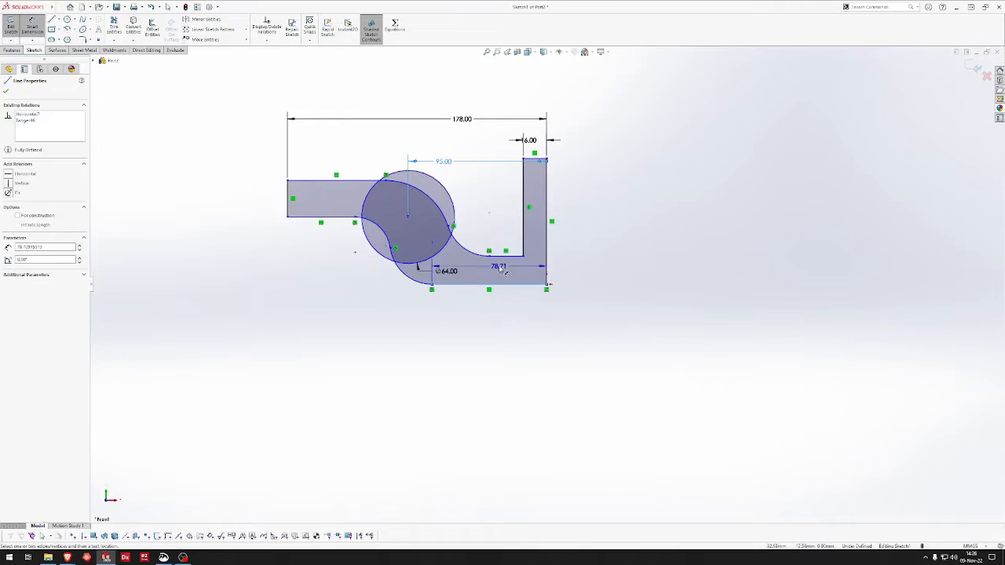
left_click(502, 255)
left_click(574, 267)
type("18")
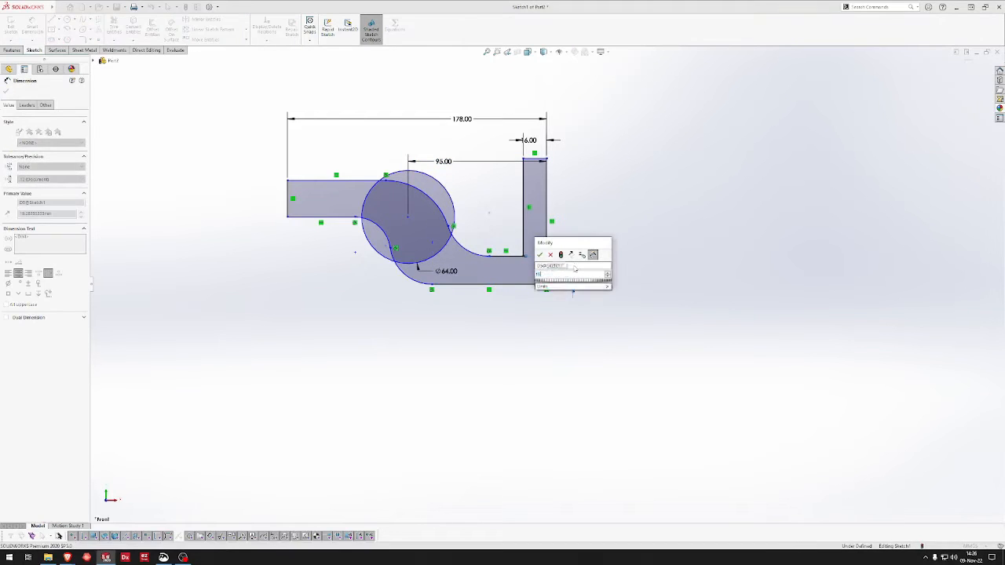
key("Return")
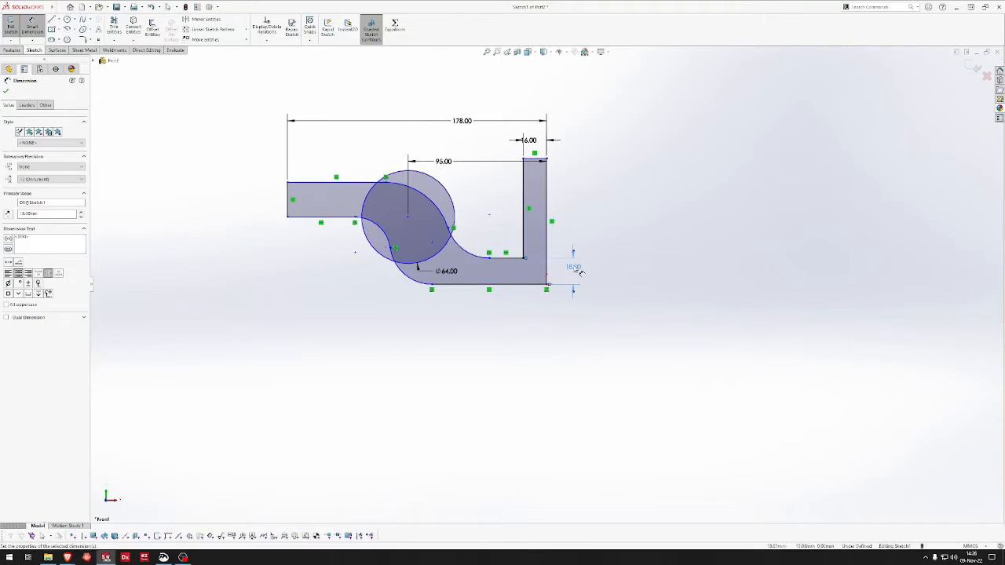
Dimension the short vertical end edge of the upper horizontal arm as 20 mm
left_click(289, 201)
left_click(251, 203)
type("20")
key("Return")
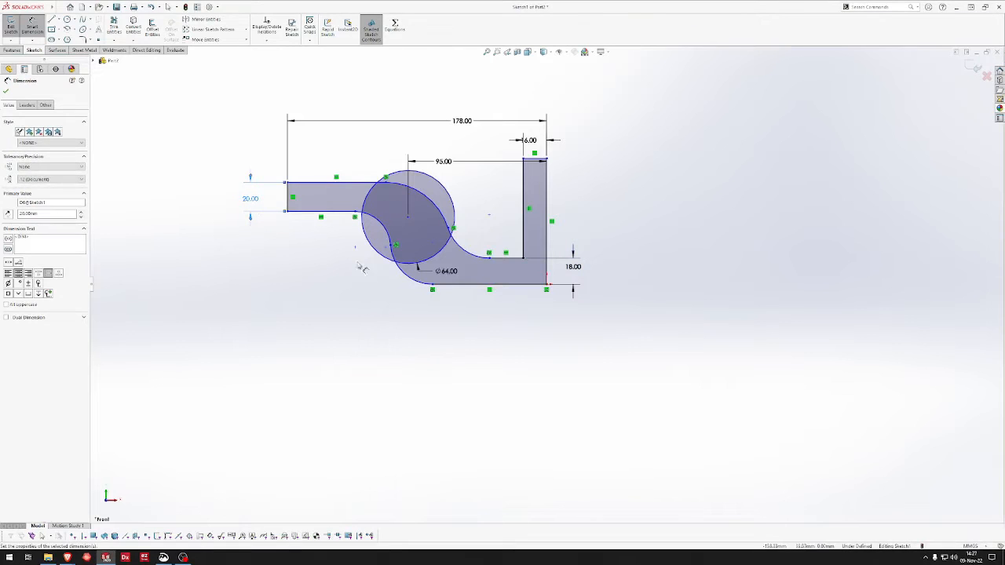
Set the radius of the concave arc below the upper horizontal arm to 18 mm
left_click(373, 229)
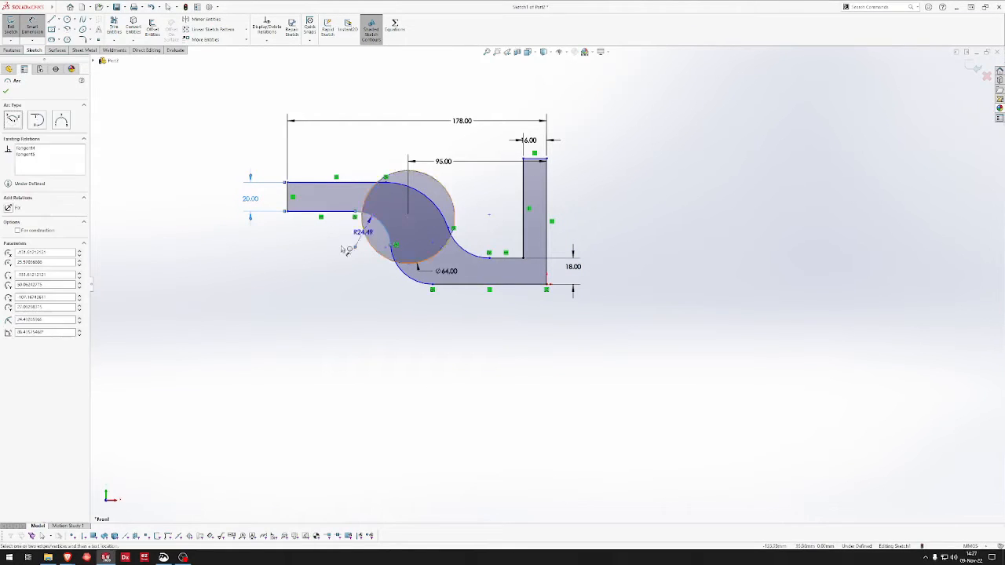
left_click(319, 270)
type("18")
key("Return")
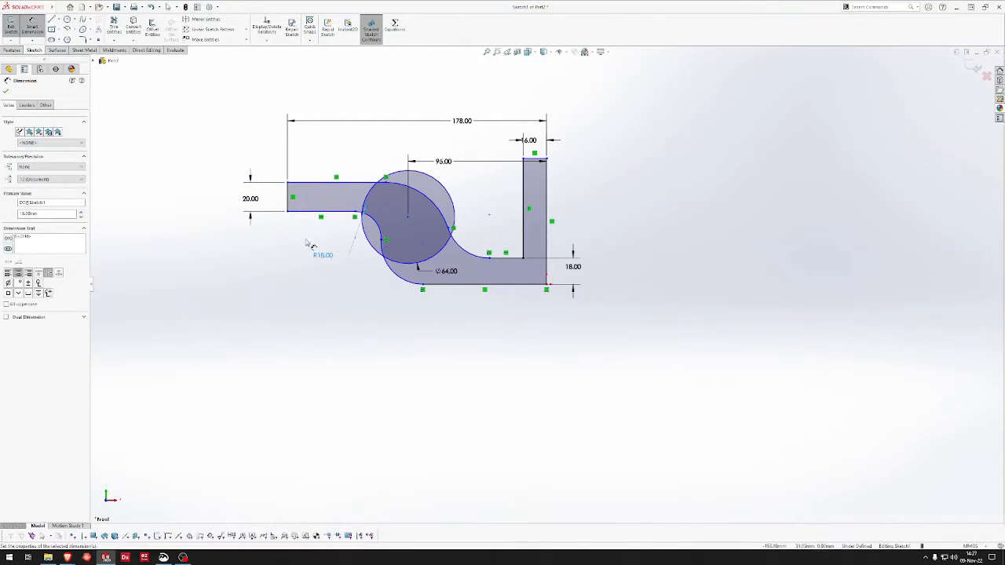
Set the radius of the convex arc leading into the bottom line to 64/2 mm
left_click(389, 268)
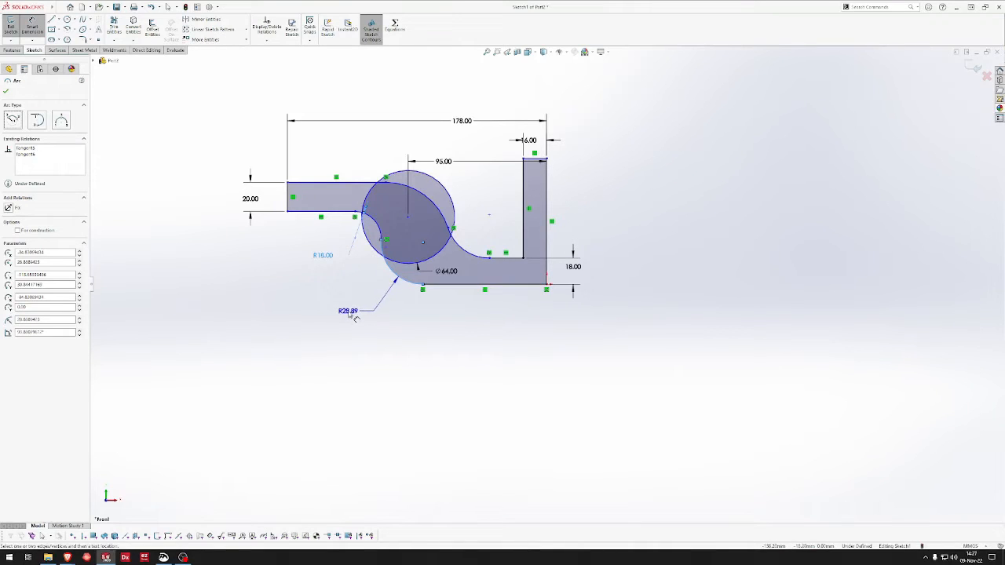
left_click(350, 319)
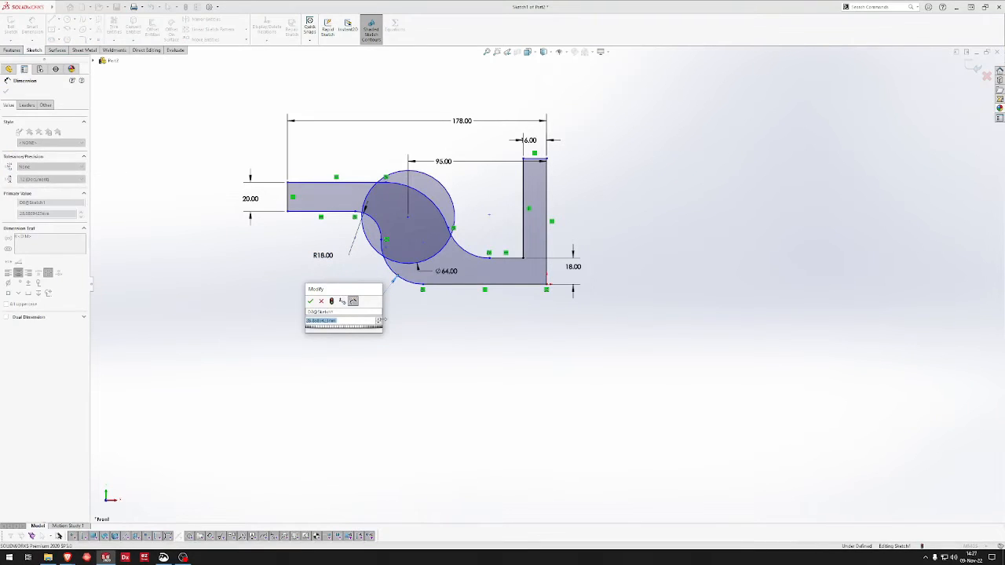
type("64/")
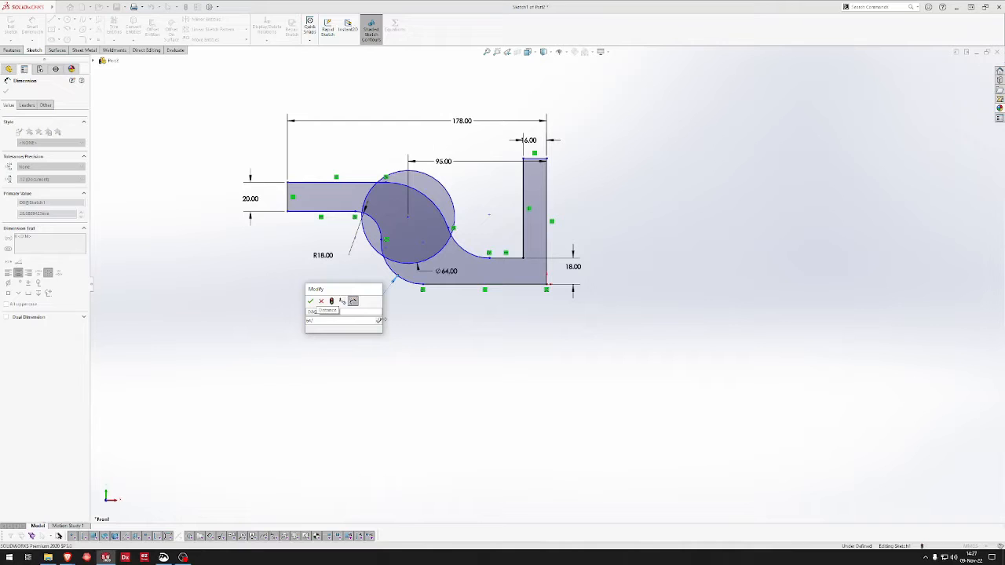
type("2")
key("Return")
key("Escape")
Make the profile's upper convex arc coradial with the R32 arc
left_click(427, 244)
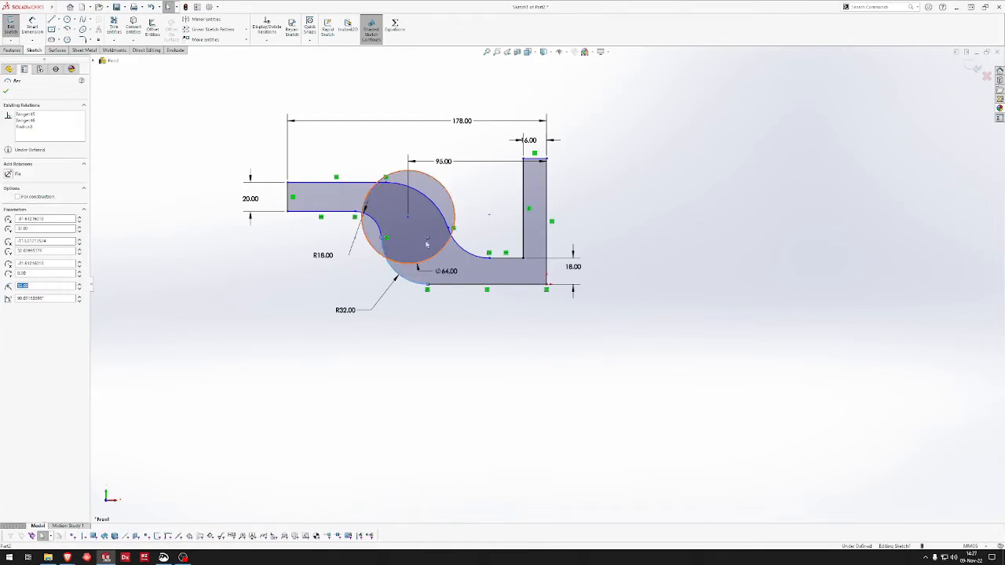
left_click(443, 216, "ctrl")
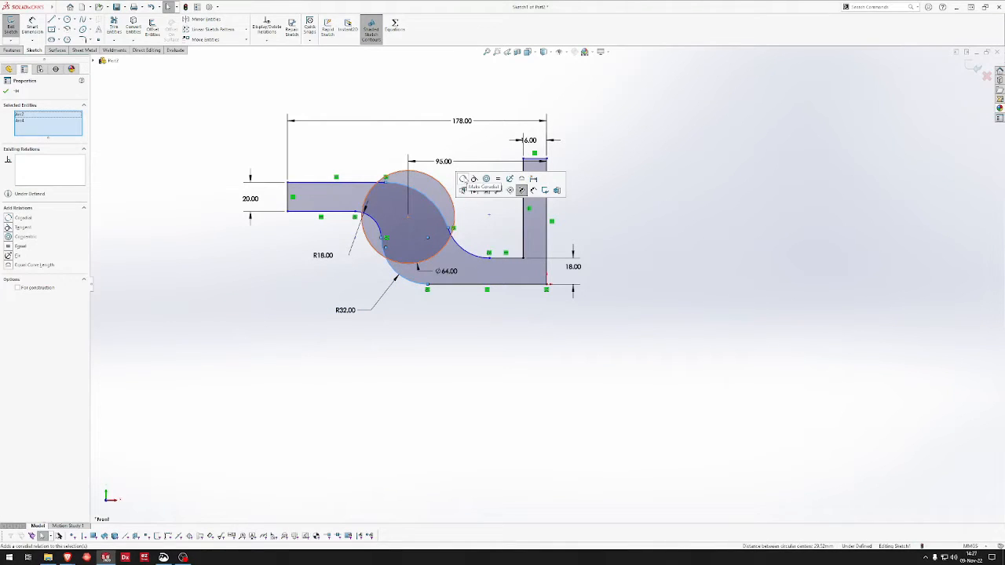
left_click(523, 191)
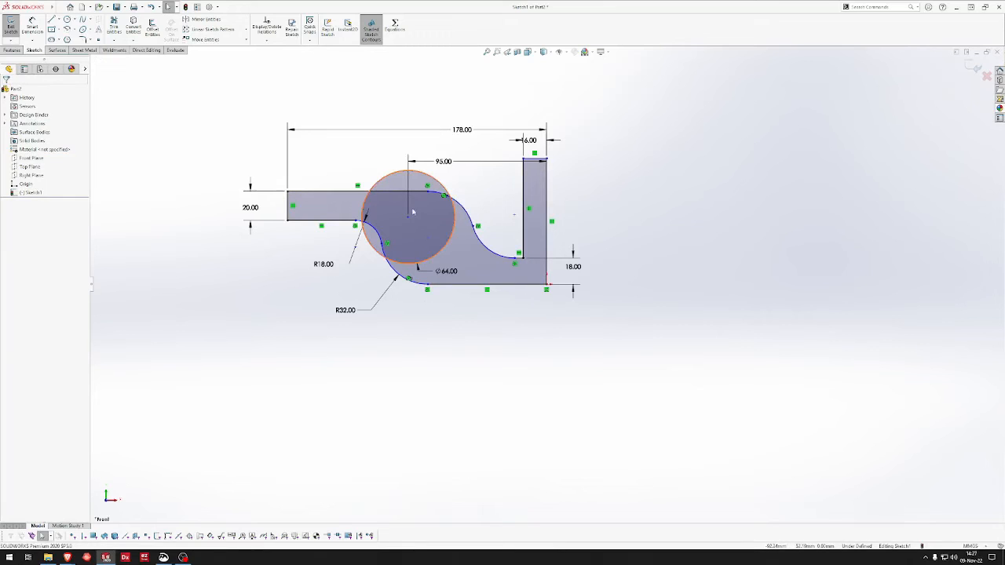
Move the circle down between the two convex arcs and set its diameter to 32 mm
mouse_move(408, 220)
left_mouse_down()
mouse_move(406, 296)
mouse_move(409, 237)
left_mouse_up()
left_click(475, 359)
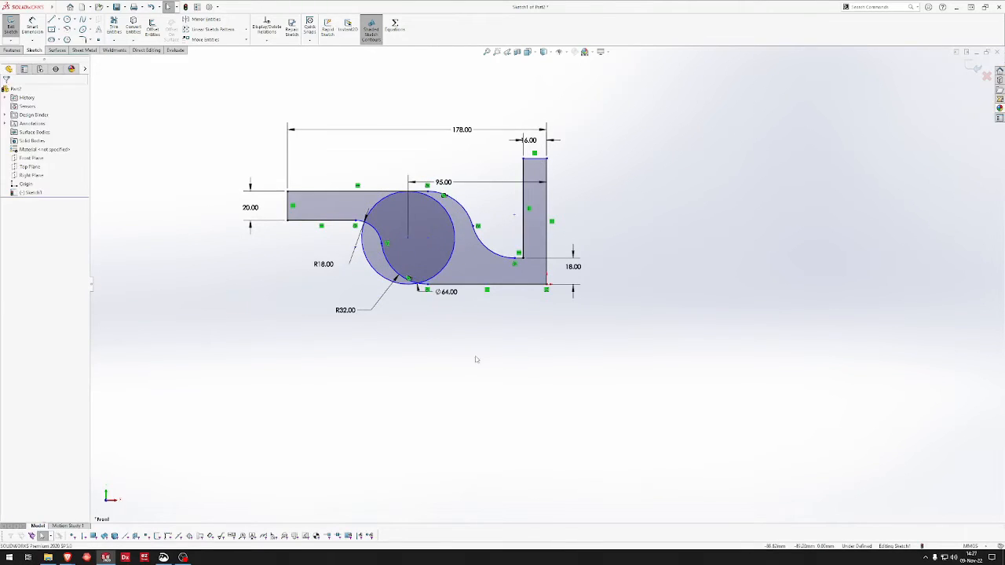
double_click(452, 292)
type("32")
key("Return")
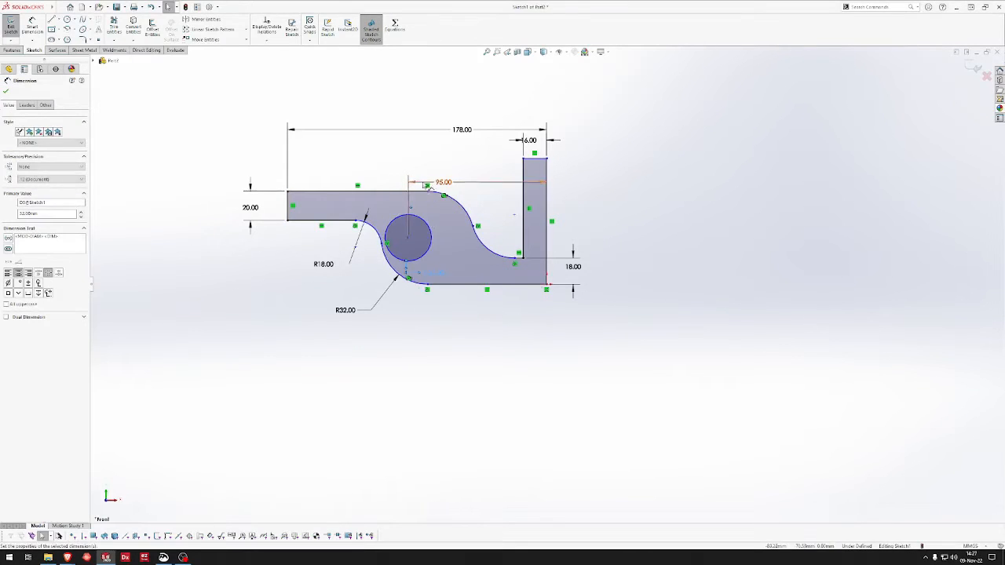
Make the 32 mm circle concentric with the profile's upper convex arc
key("Escape")
mouse_move(409, 237)
left_mouse_down()
mouse_move(422, 241)
mouse_move(407, 241)
mouse_move(421, 226)
left_mouse_up()
key("Escape")
key("Escape")
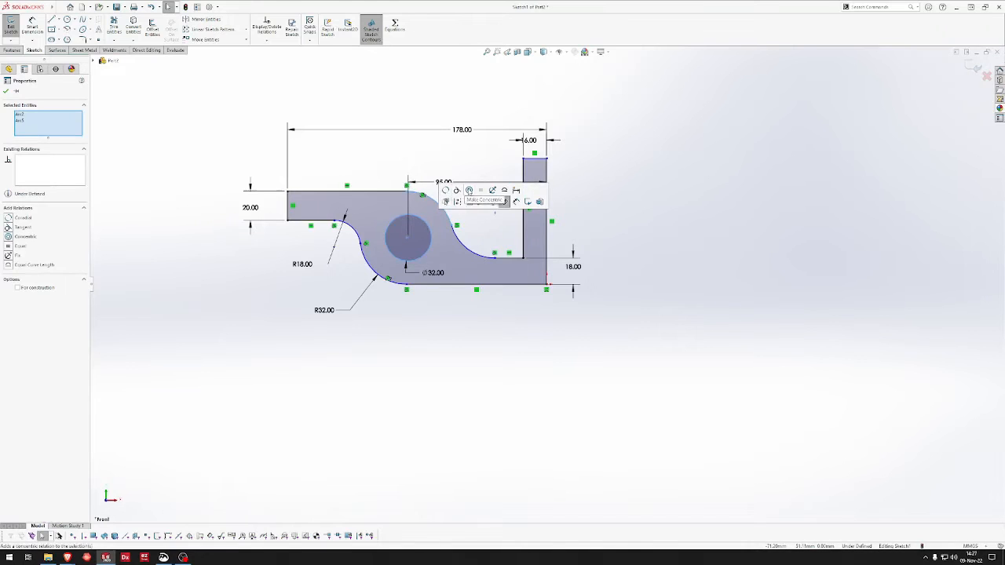
left_click(469, 191)
left_click(443, 360)
Dimension the concave arc leading into the bottom leg with an 18 mm radius
right_click_drag(454, 335, 434, 441)
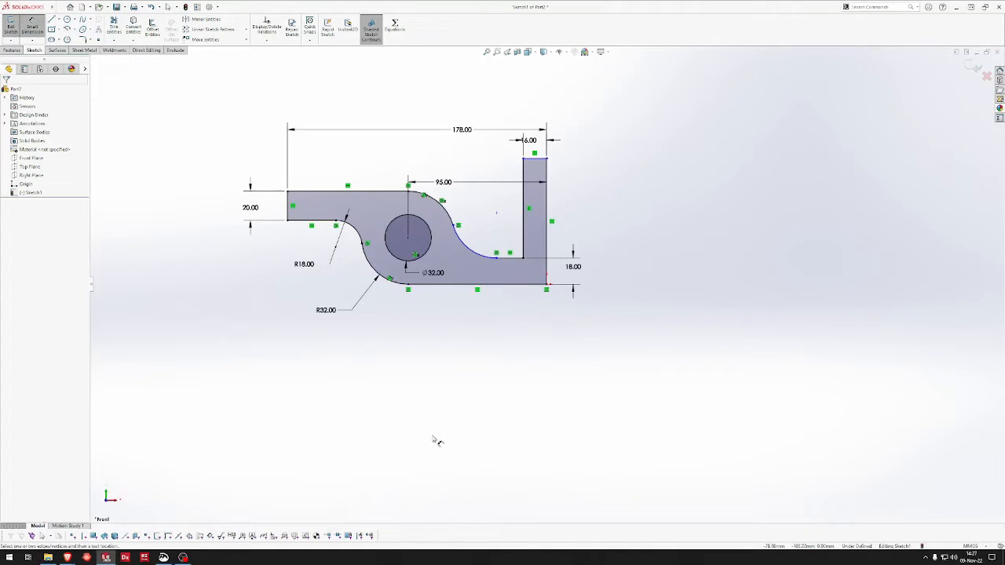
left_click(469, 250)
left_click(470, 205)
type("18")
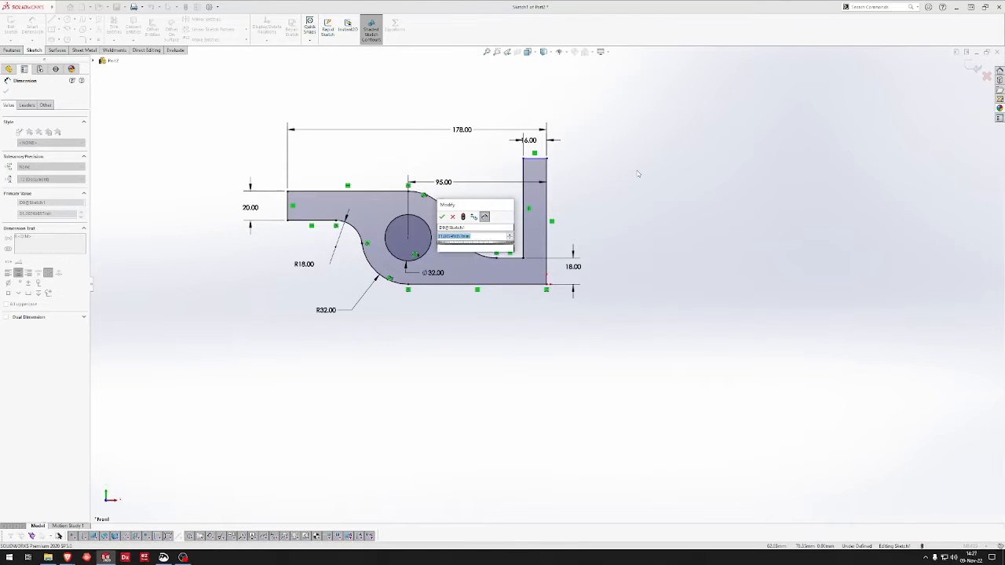
key("Return")
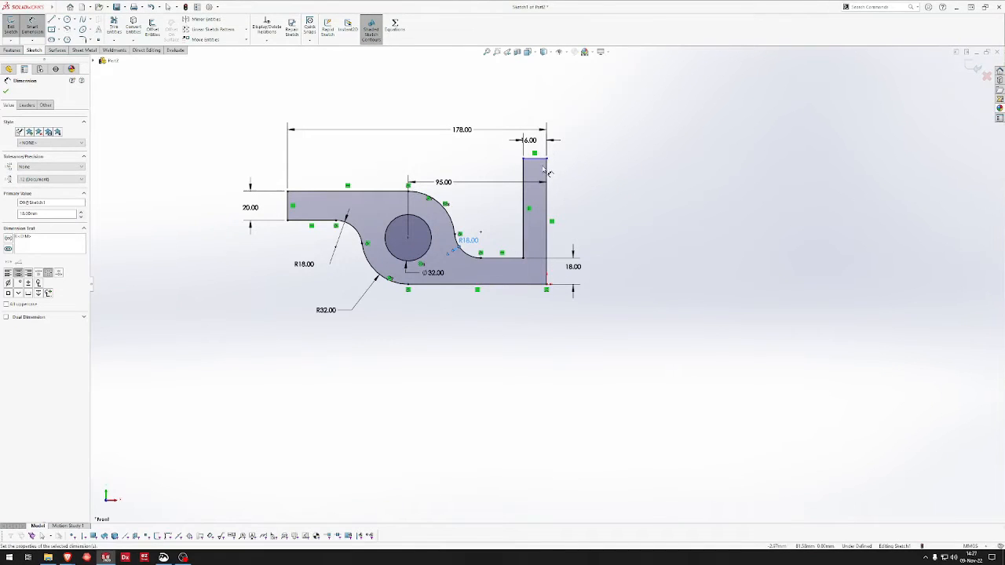
Dimension the height of the upright arm's outer vertical edge as 90 mm
left_click(547, 197)
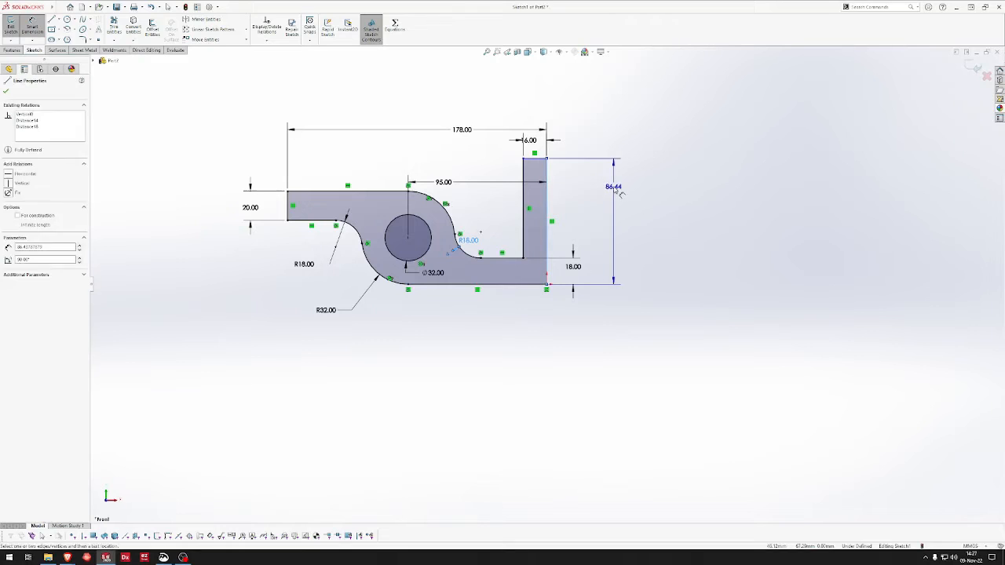
left_click(614, 183)
type("90")
key("Return")
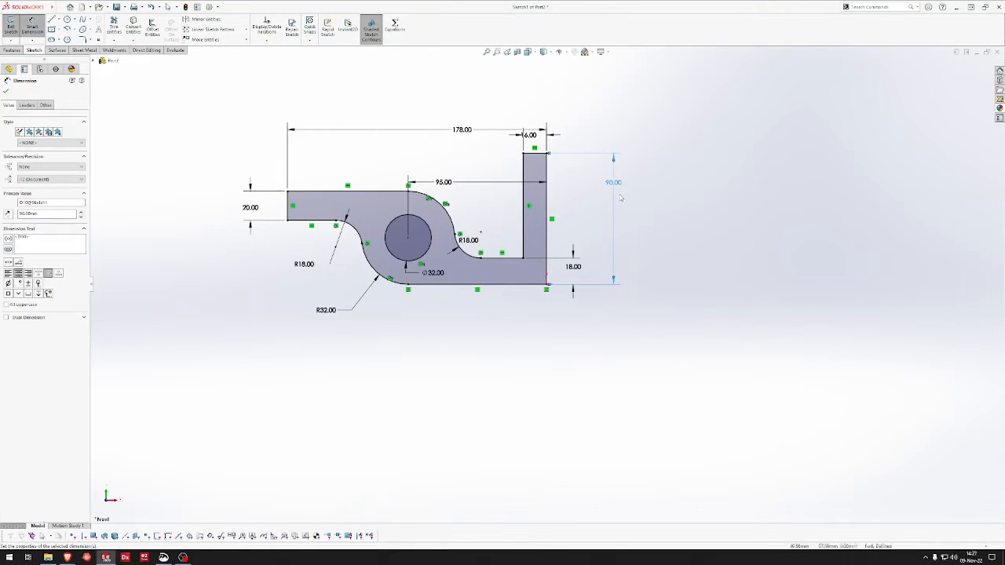
Extrude the S-shaped profile 83 mm about the mid-plane
key("e")
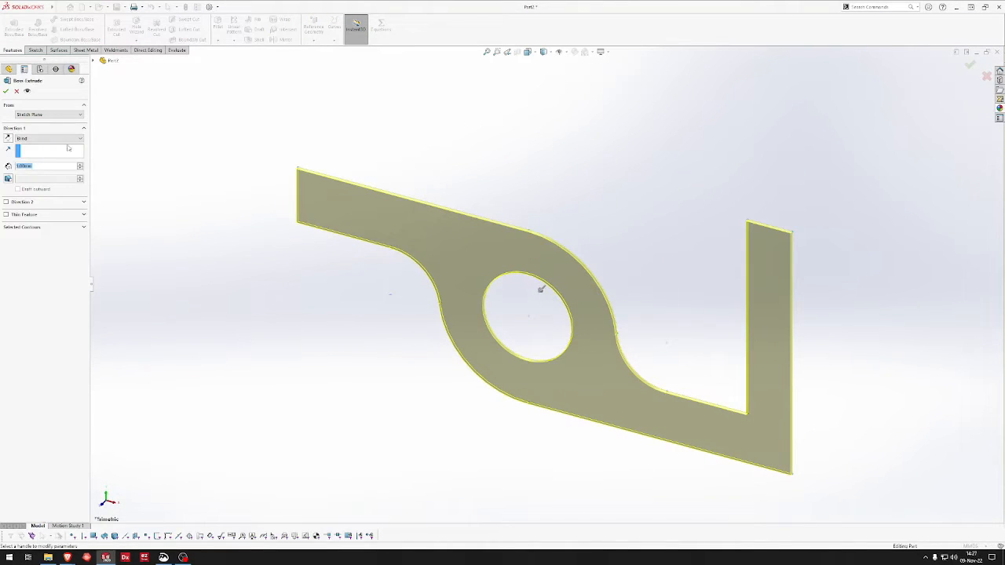
left_click(63, 138)
left_click(69, 172)
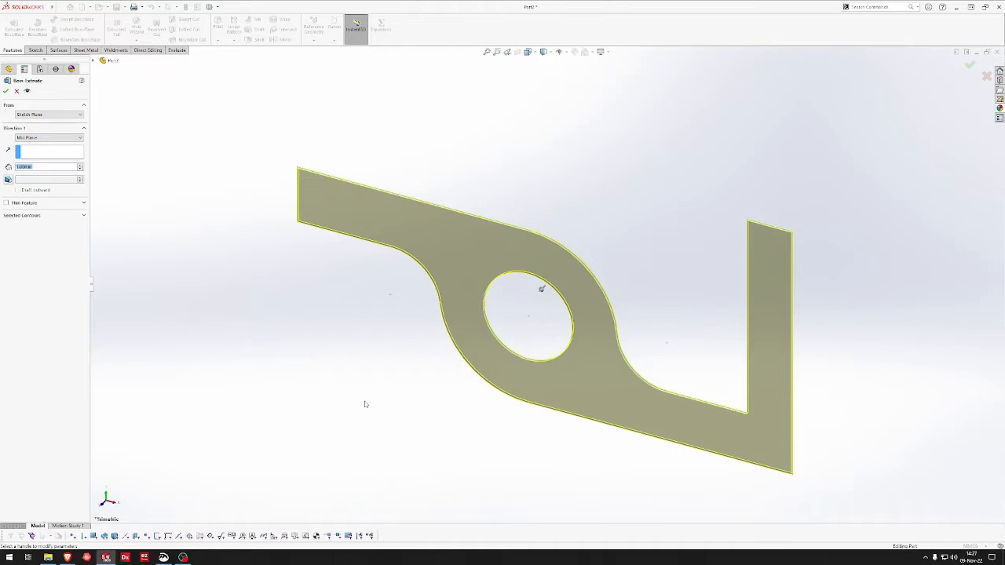
type("8")
key("Return")
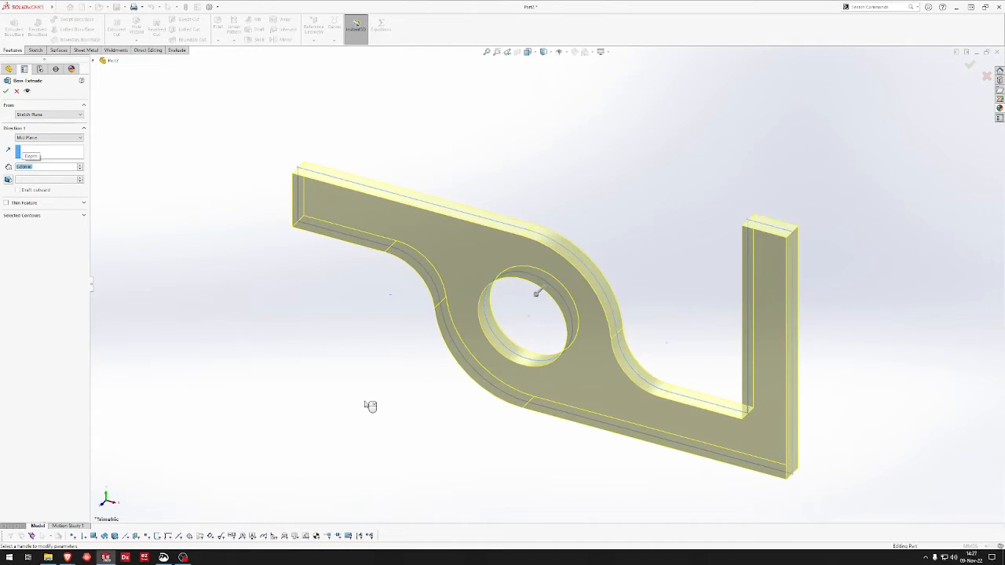
type("40")
key("Return")
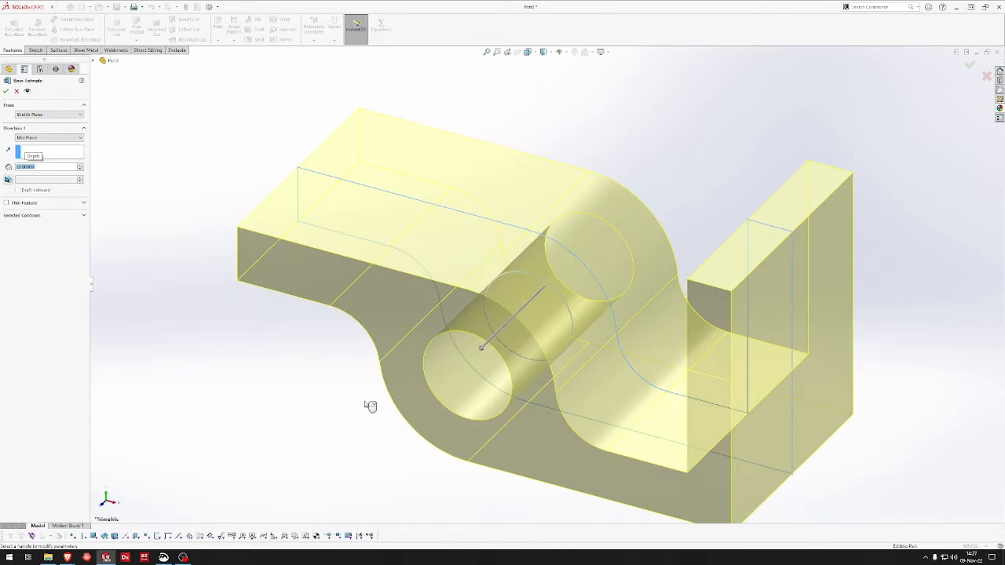
key("Return")
left_click(343, 409)
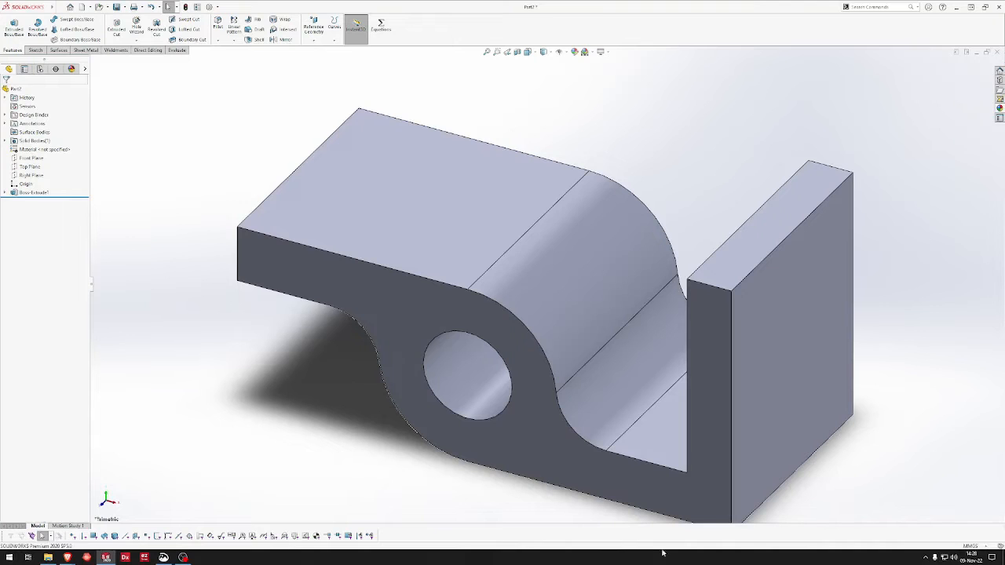
Start a sketch on the flat upper face of the arm and draw an 18 mm diameter circle level with the origin
right_click(444, 233)
left_click(459, 222)
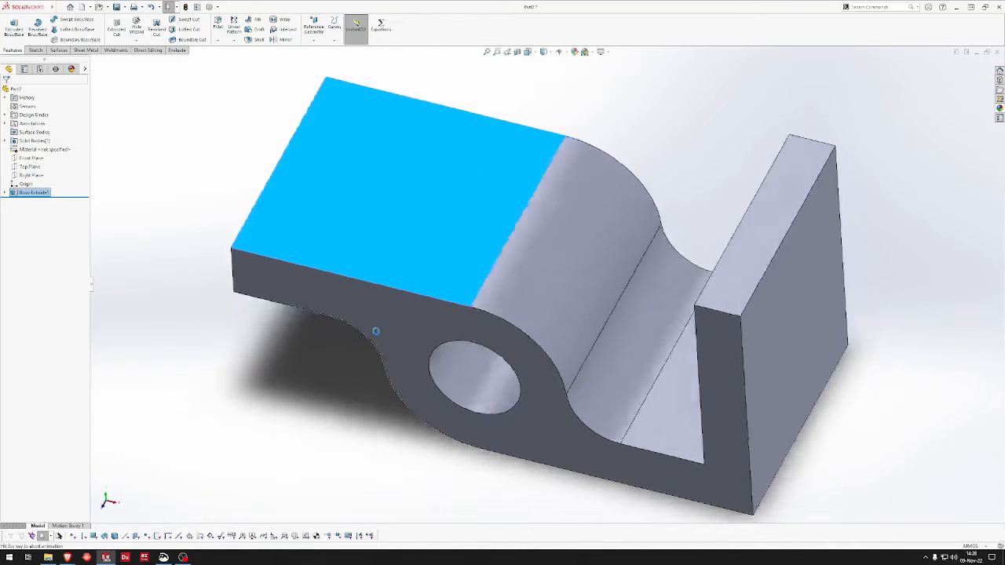
key("s")
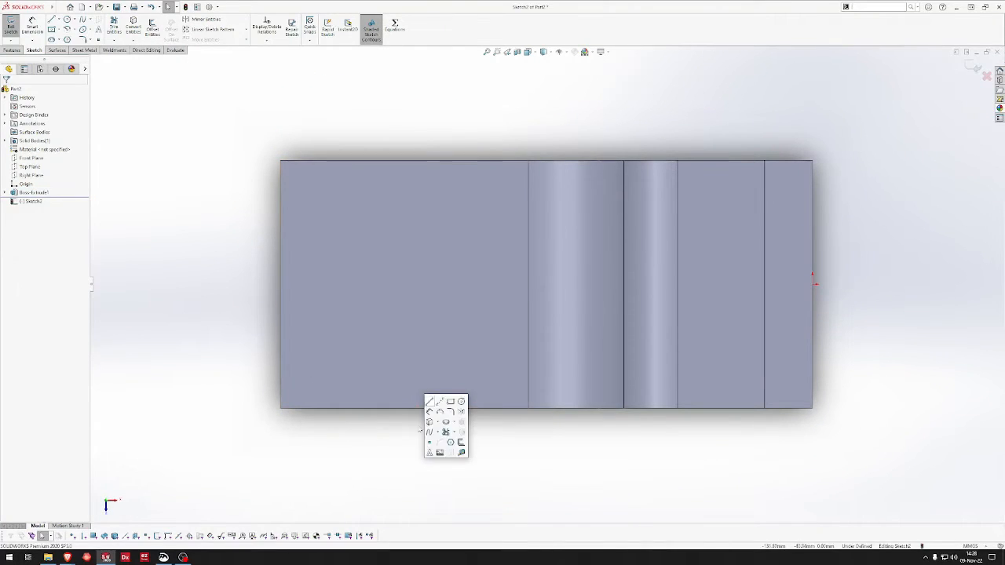
left_click(461, 401)
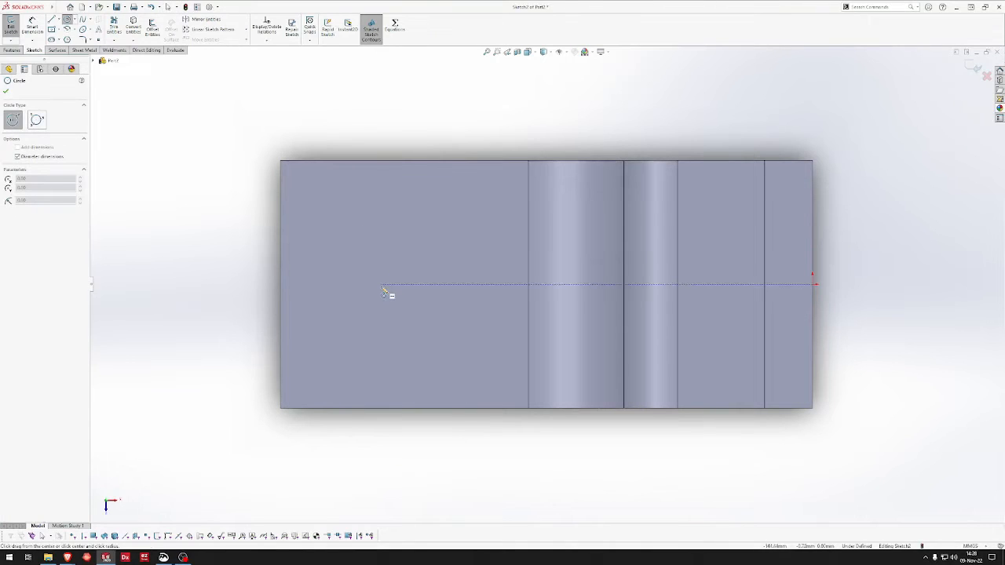
left_click(379, 284)
left_click(405, 297)
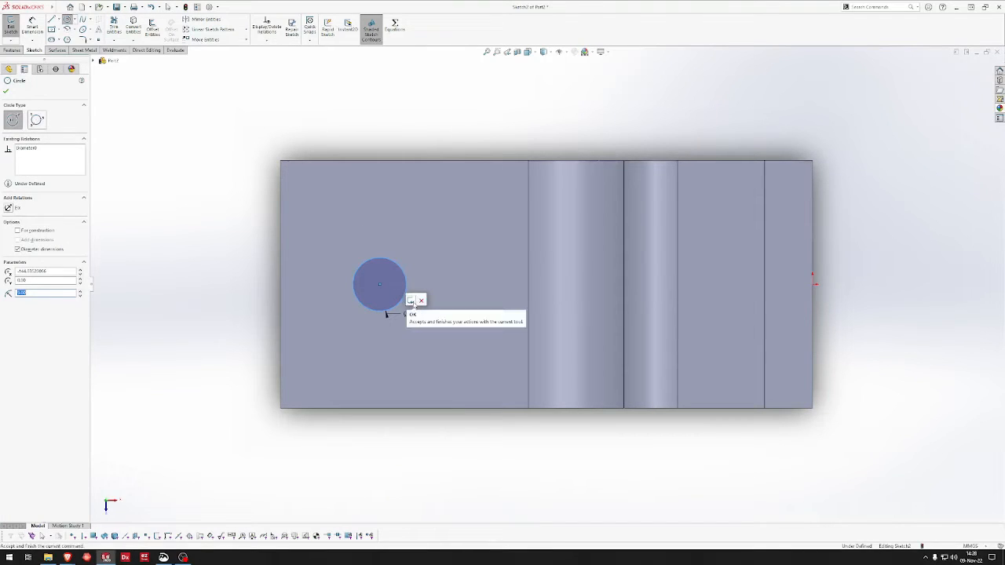
left_click(412, 303)
Dimension the 18 mm circle's centre from the outer edge of the upright arm
right_click_drag(207, 253, 199, 400)
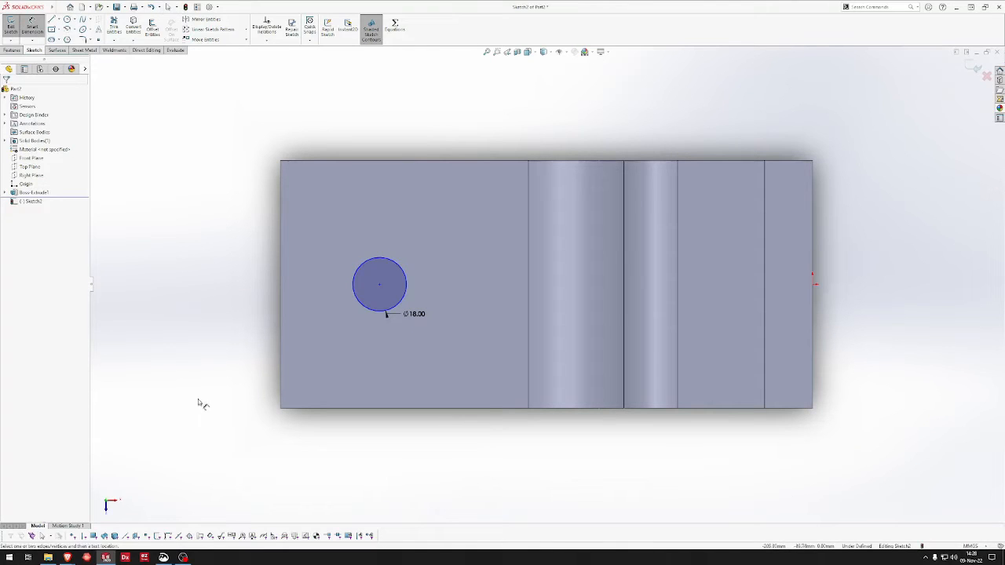
left_click(379, 285)
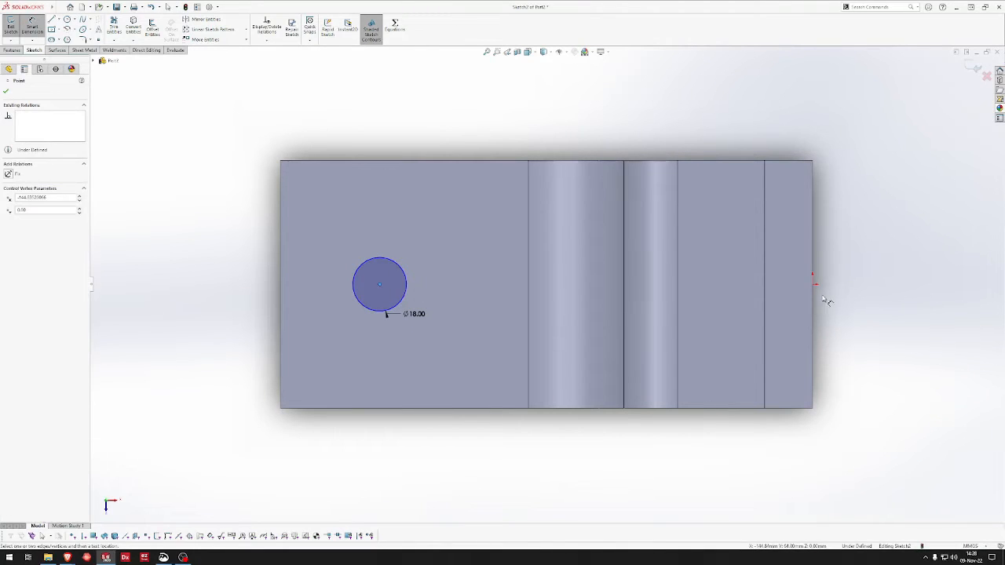
middle_click_drag(594, 431, 582, 405)
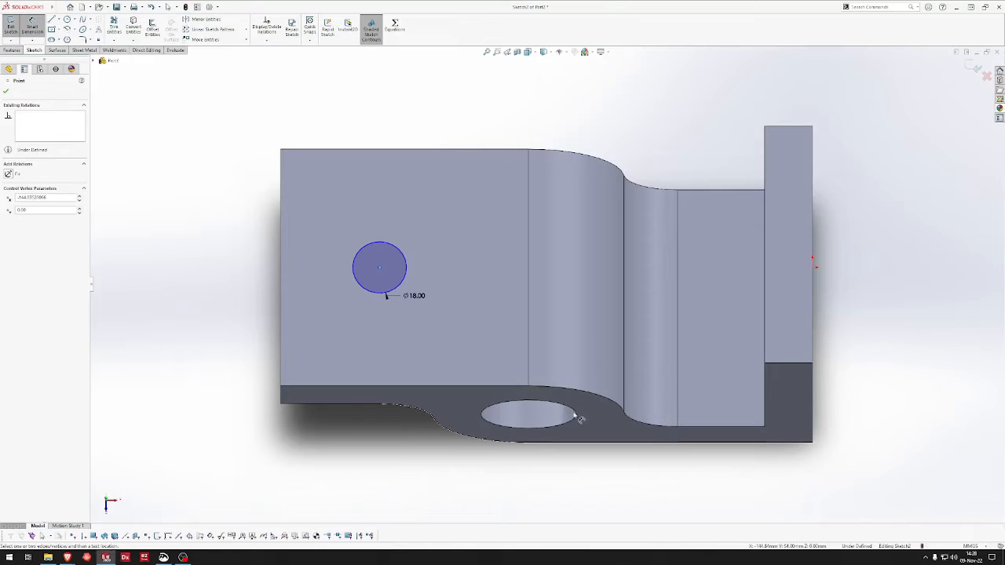
left_click(577, 416)
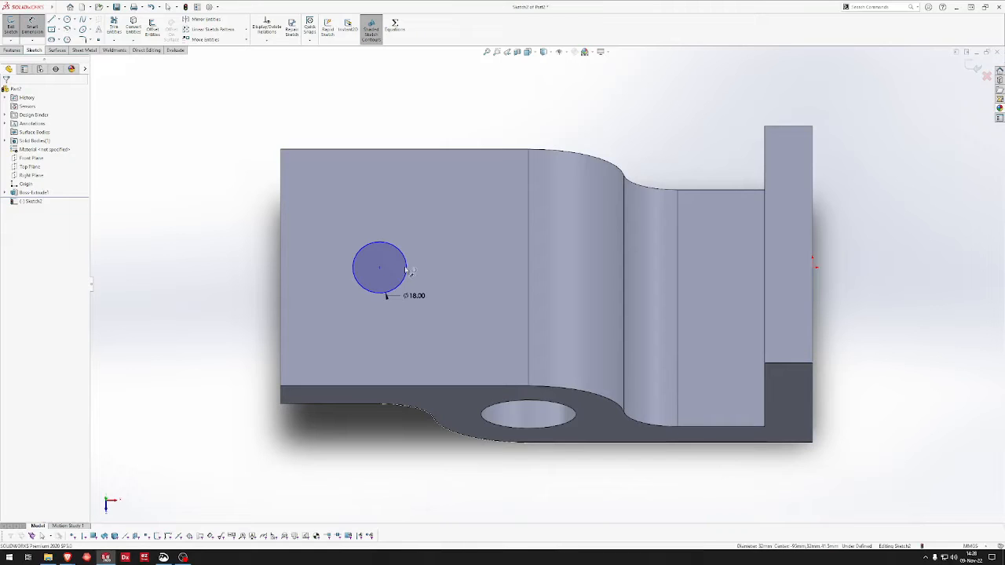
left_click(380, 269)
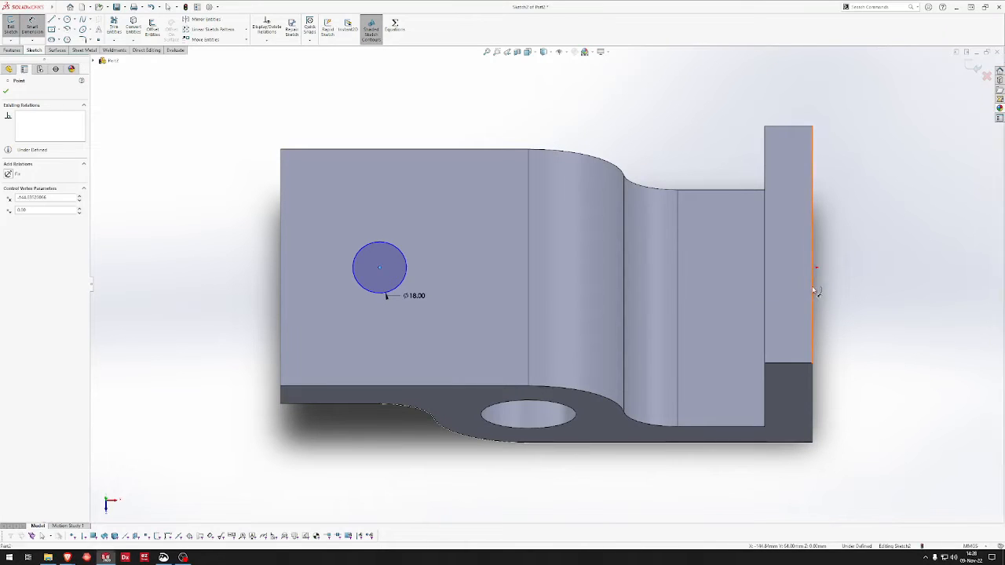
left_click(813, 288)
left_click(760, 289)
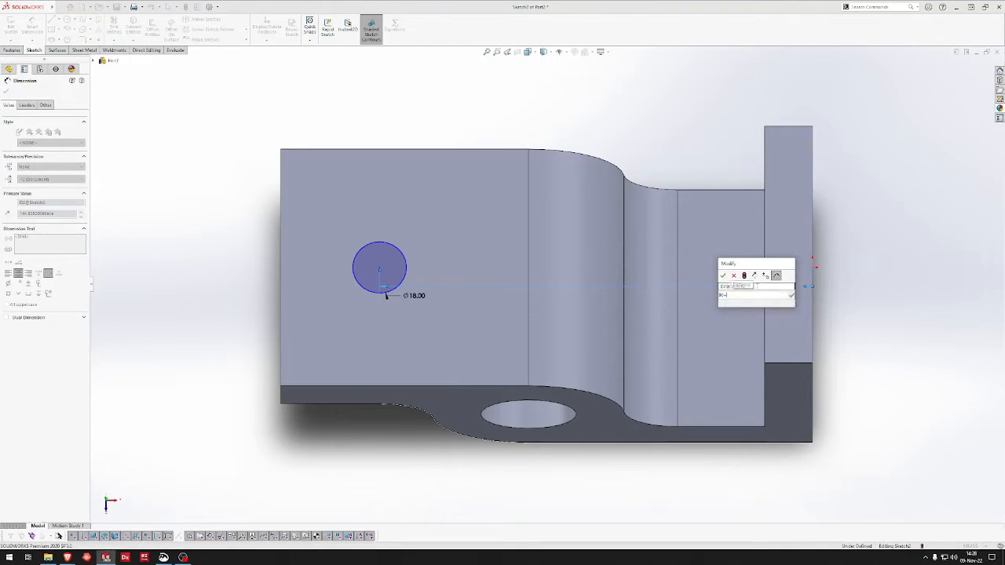
key("Return")
left_click(765, 296)
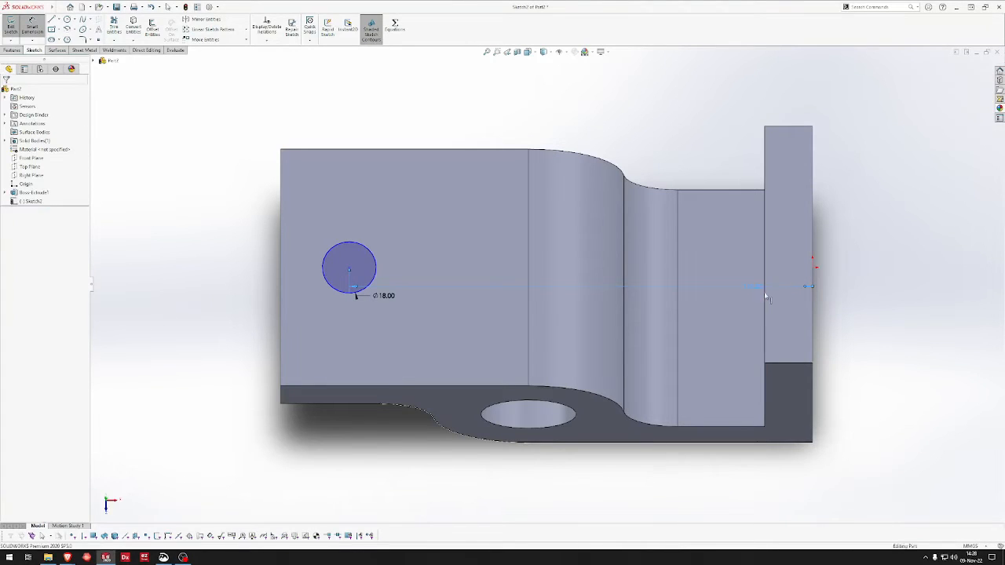
Cut the 18 mm circle through the flat arm with an Extruded Cut
right_click_drag(217, 261, 296, 330)
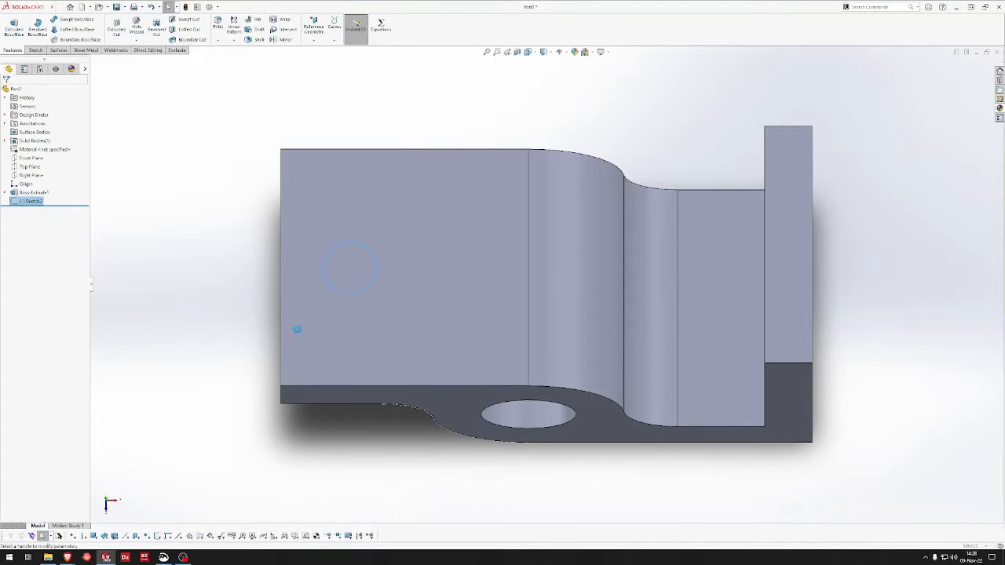
right_click(235, 304)
left_click(260, 137)
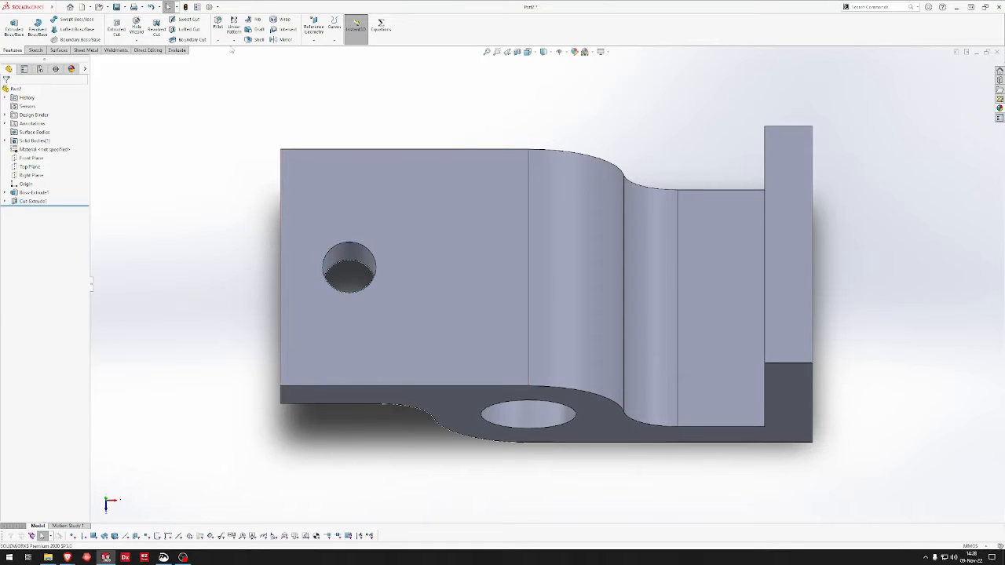
Start a 15 mm, 30-degree chamfer on the front corner edge at the flat arm's free end
right_click_drag(269, 127, 256, 153)
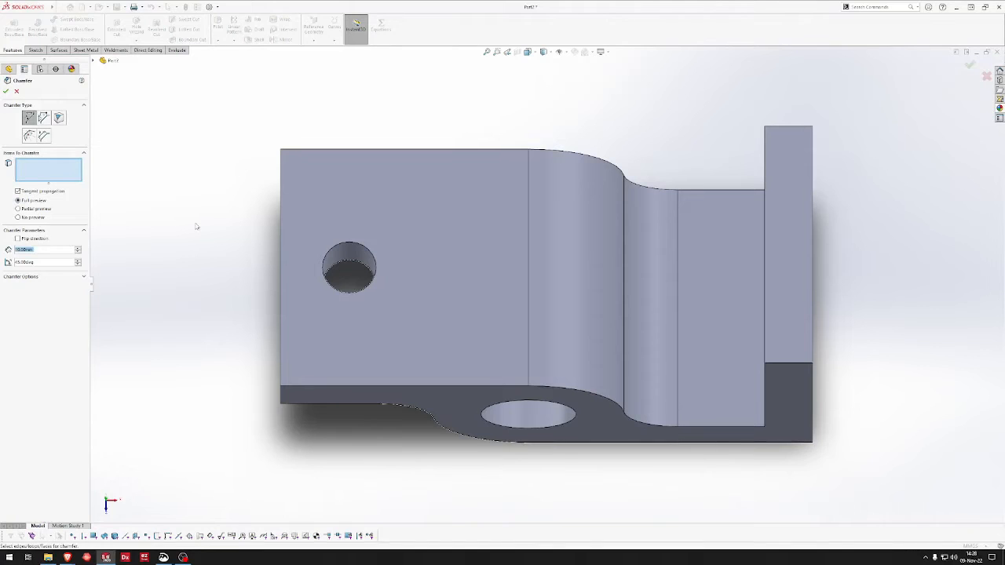
type("5")
key("Tab")
type("30")
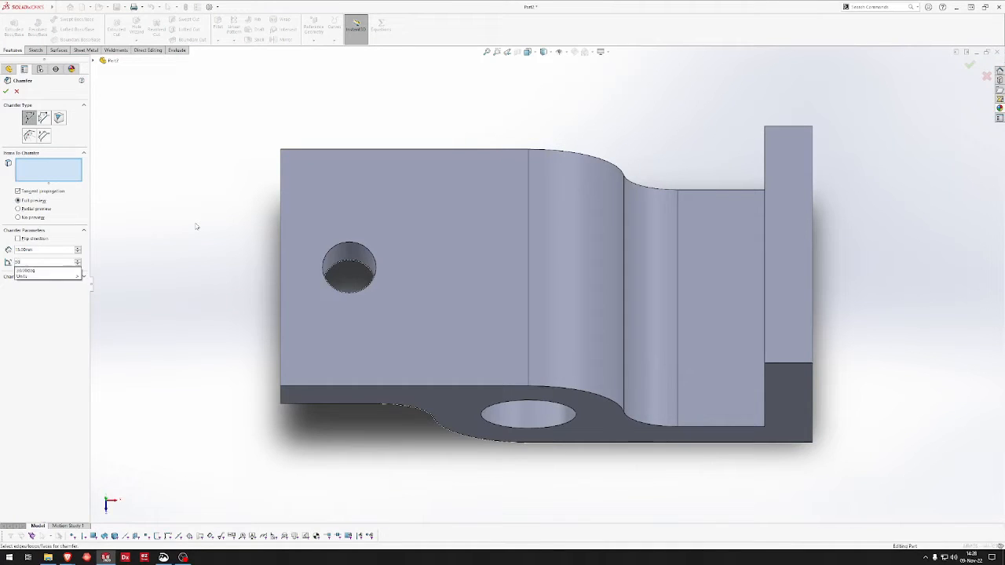
key("Return")
left_click(282, 395)
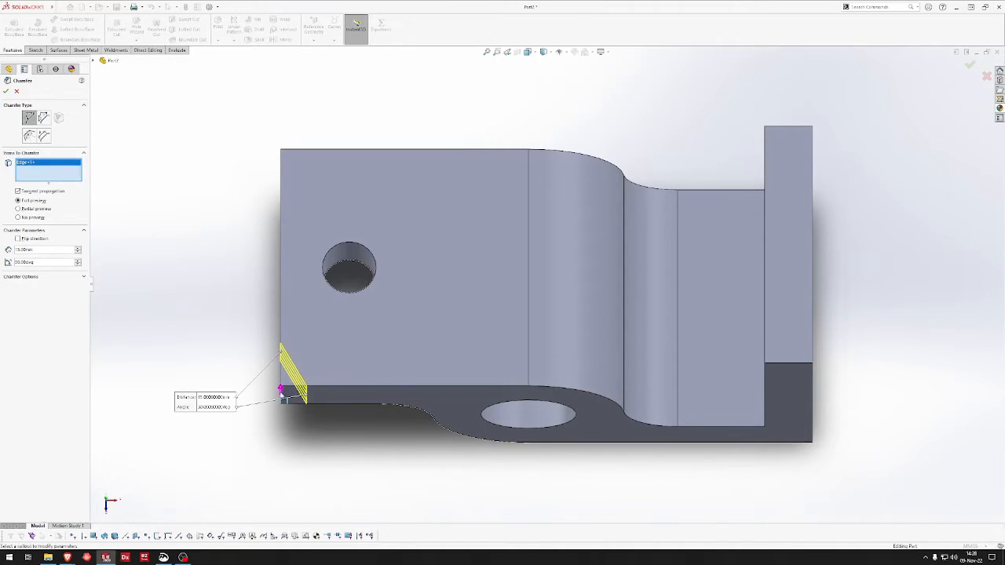
Set the corner chamfer's angle to 60 degrees and flip its direction
middle_click_drag(284, 399, 203, 376)
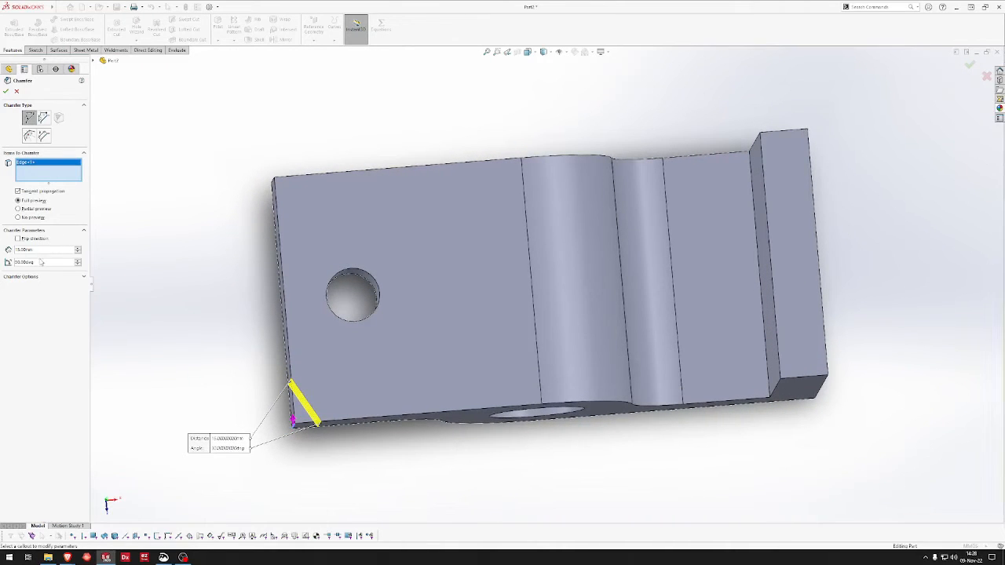
left_click(39, 262)
double_click(40, 262)
type("60")
key("Return")
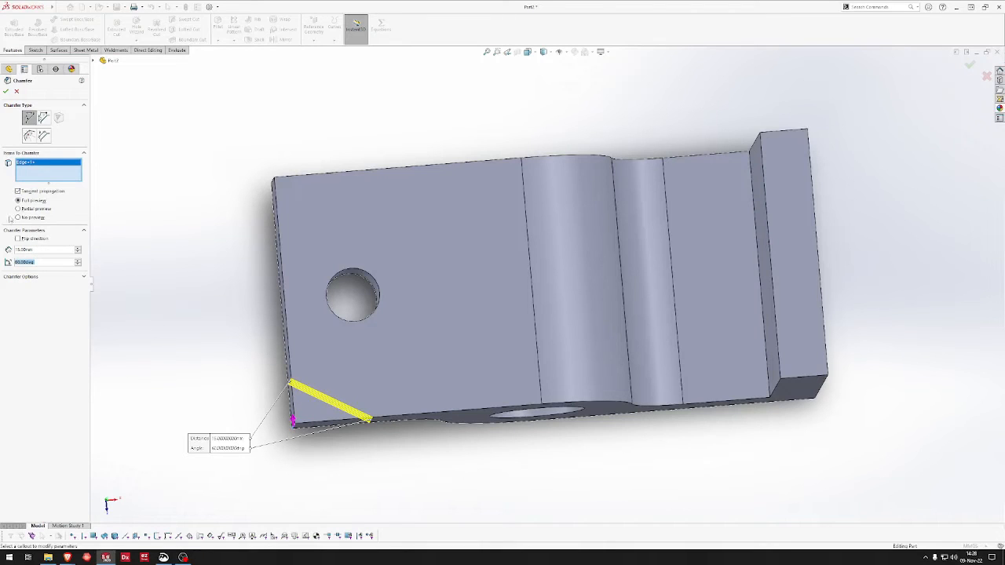
left_click(23, 238)
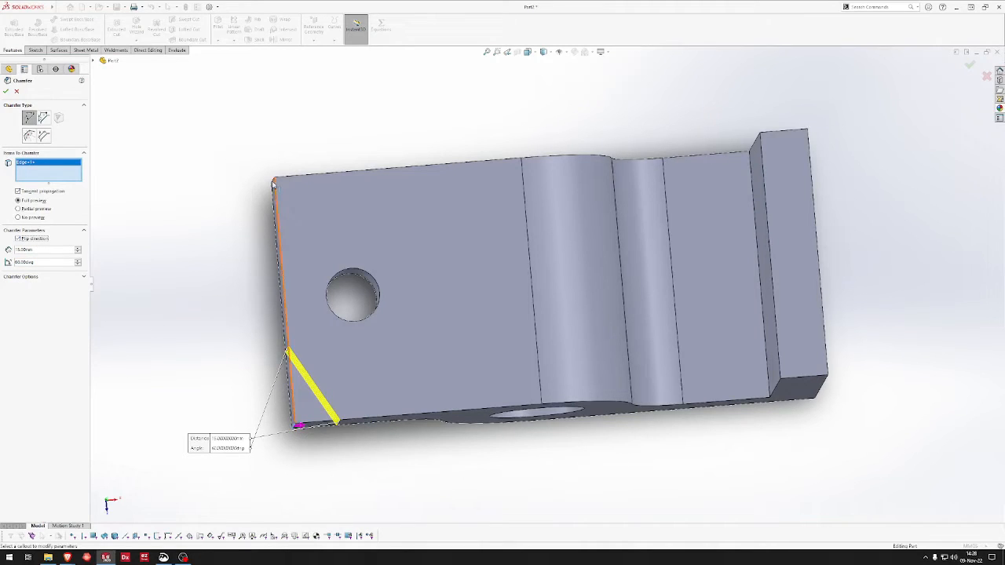
Add the opposite corner edge of the flat arm to the chamfer, reverse that edge's direction and finish the chamfer
left_click(274, 186)
right_click(273, 183)
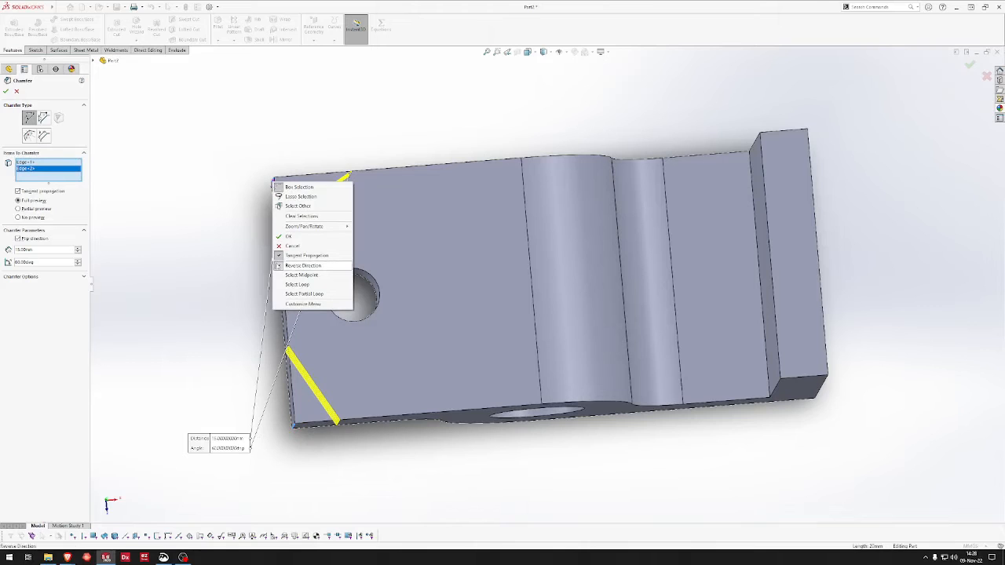
left_click(258, 206)
left_click(276, 183)
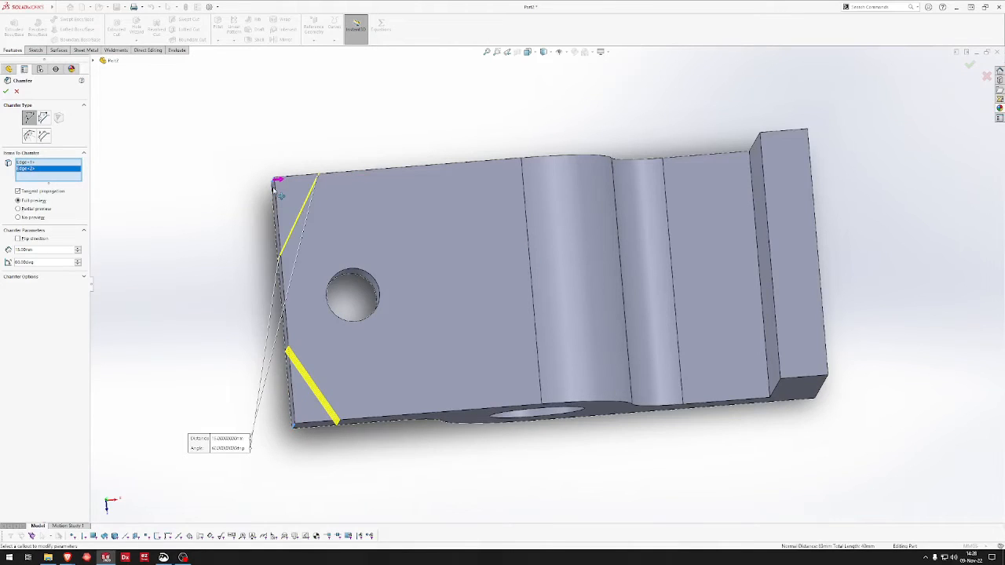
right_click(274, 188)
left_click(292, 240)
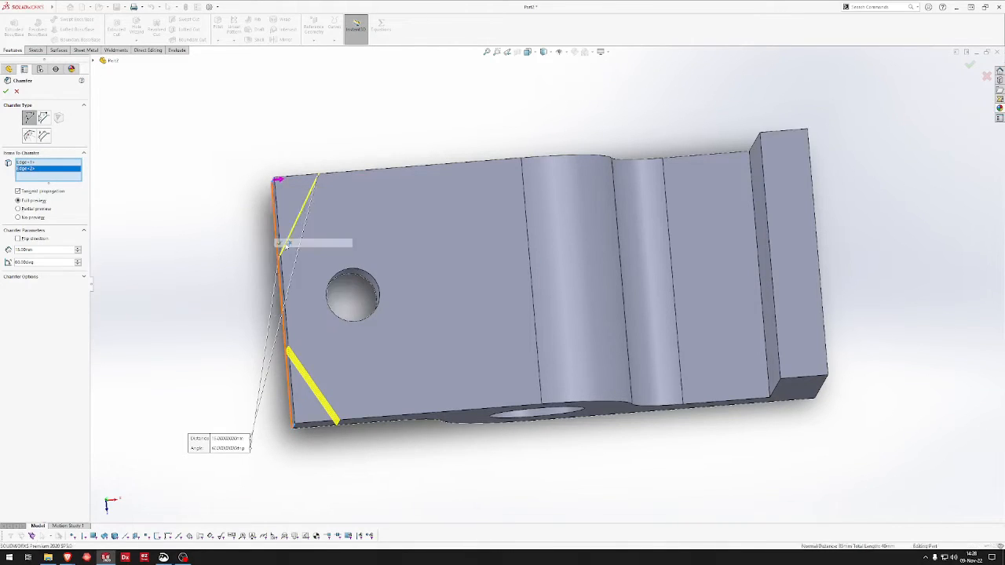
middle_click_drag(377, 482, 449, 347)
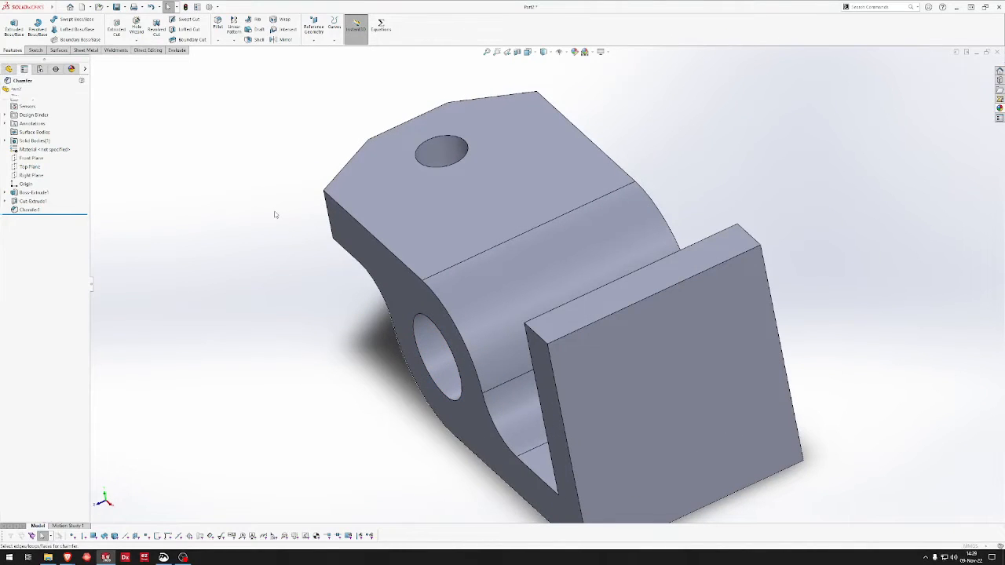
Chamfer the two top corner edges of the upright arm with a 30 mm distance and a 45-degree angle
key("Return")
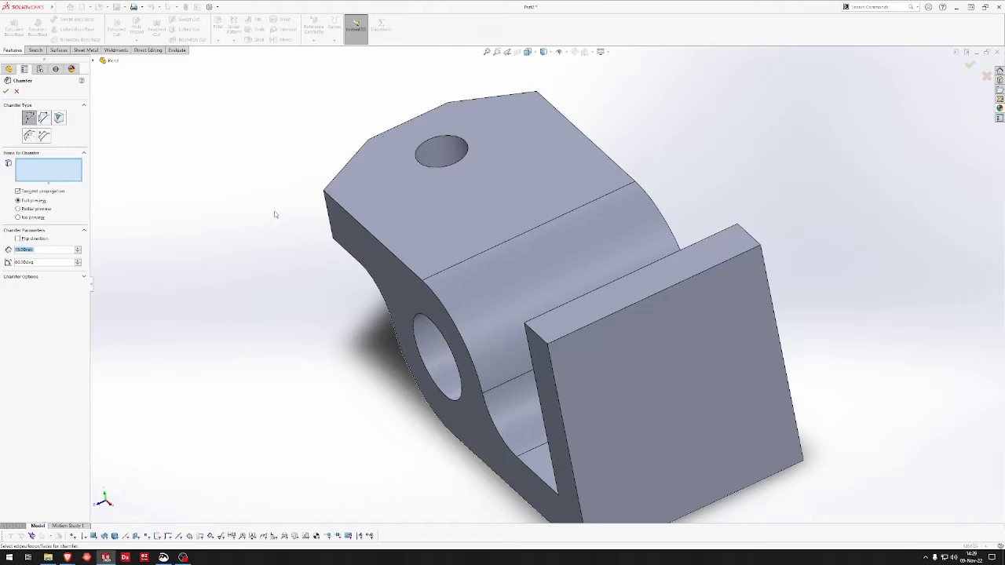
type("10")
key("Tab")
left_click(541, 338)
left_click(754, 241)
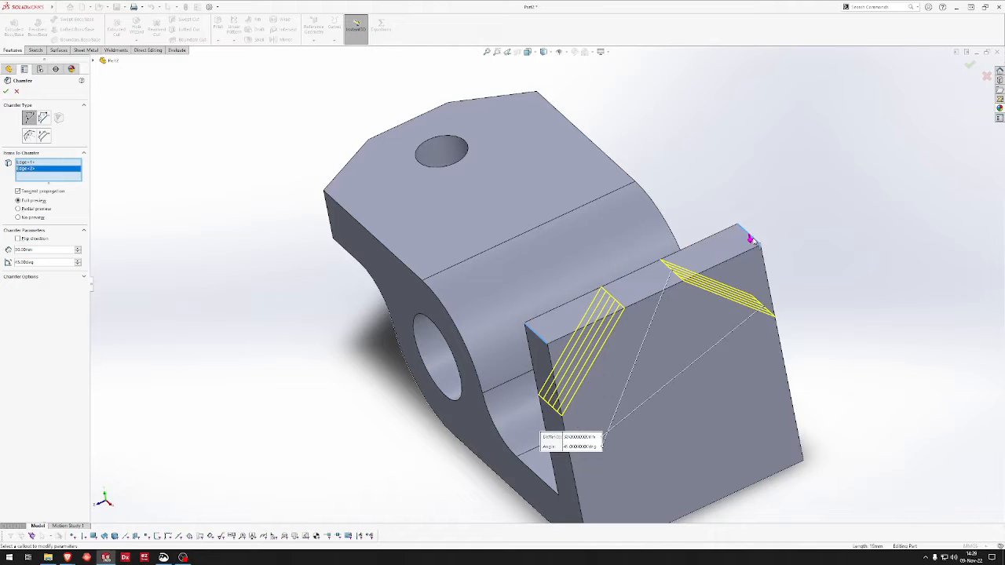
Start a sketch on the upright arm's outer face and draw a 34 mm diameter circle directly above the origin
left_click(762, 409)
right_click_drag(766, 400, 807, 229)
key("s")
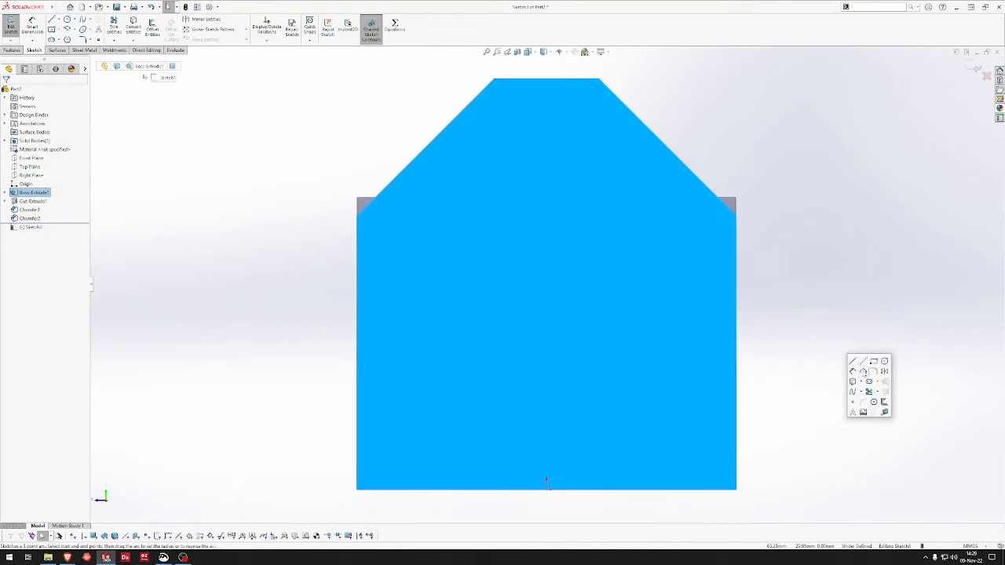
left_click(884, 361)
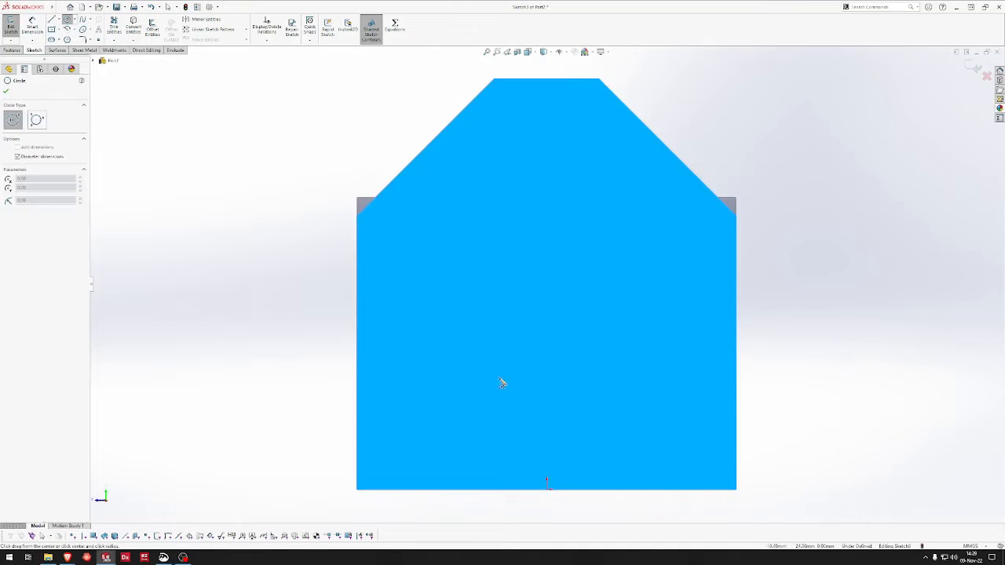
left_click(546, 385)
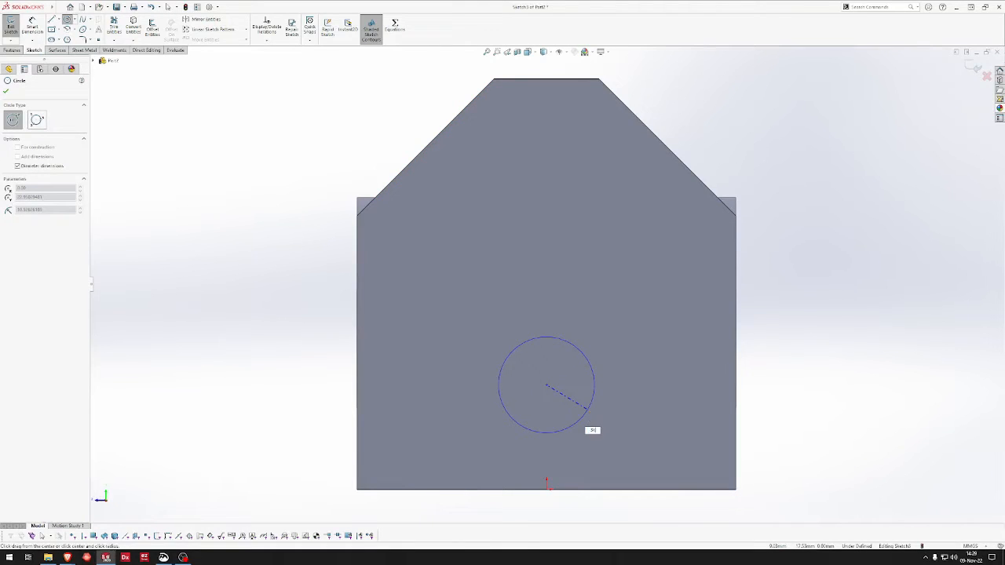
key("Return")
key("Escape")
Dimension the circle's centre 30 mm above the bottom edge of the upright arm
right_click_drag(589, 413, 673, 492)
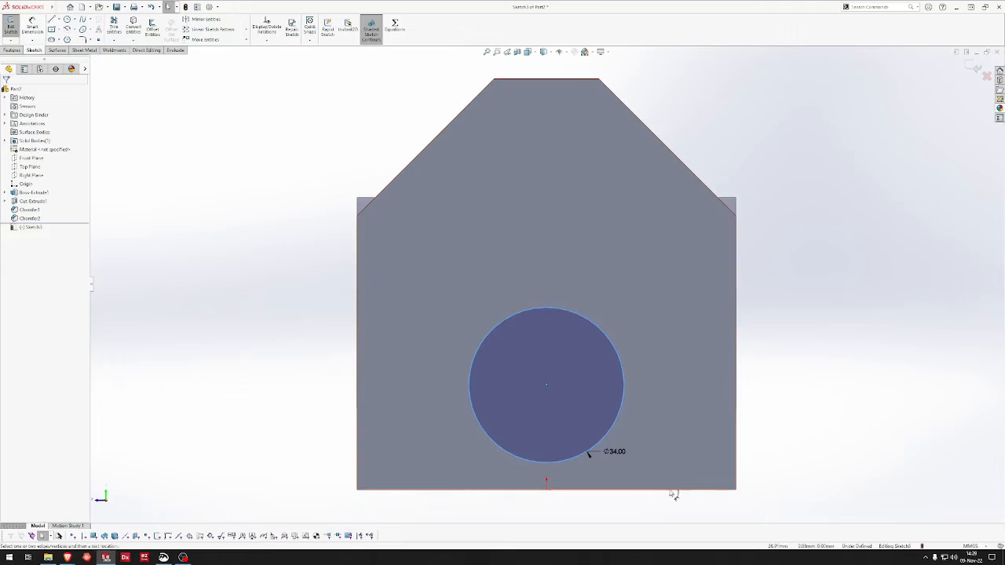
left_click(550, 387)
left_click(645, 489)
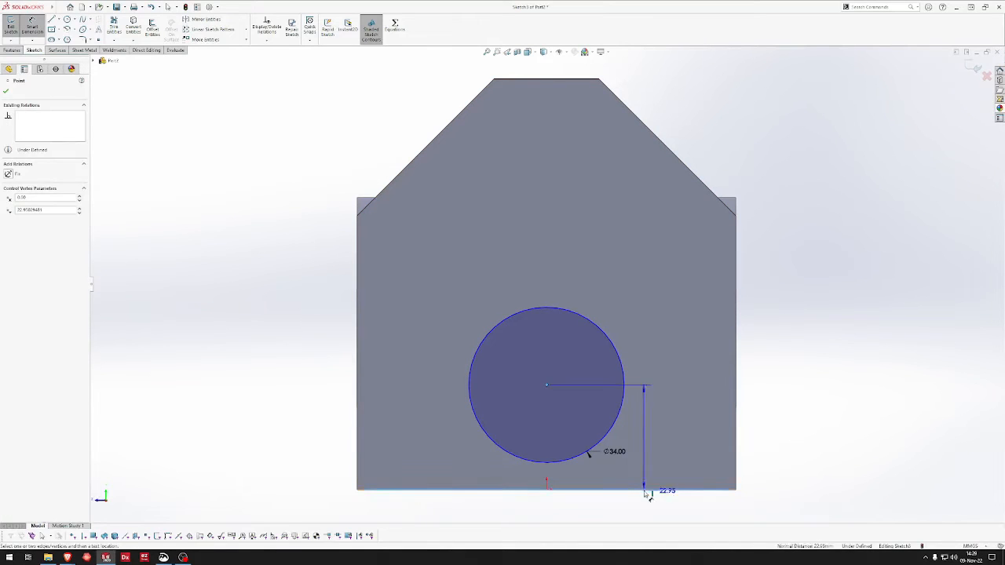
left_click(660, 444)
type("30")
key("Return")
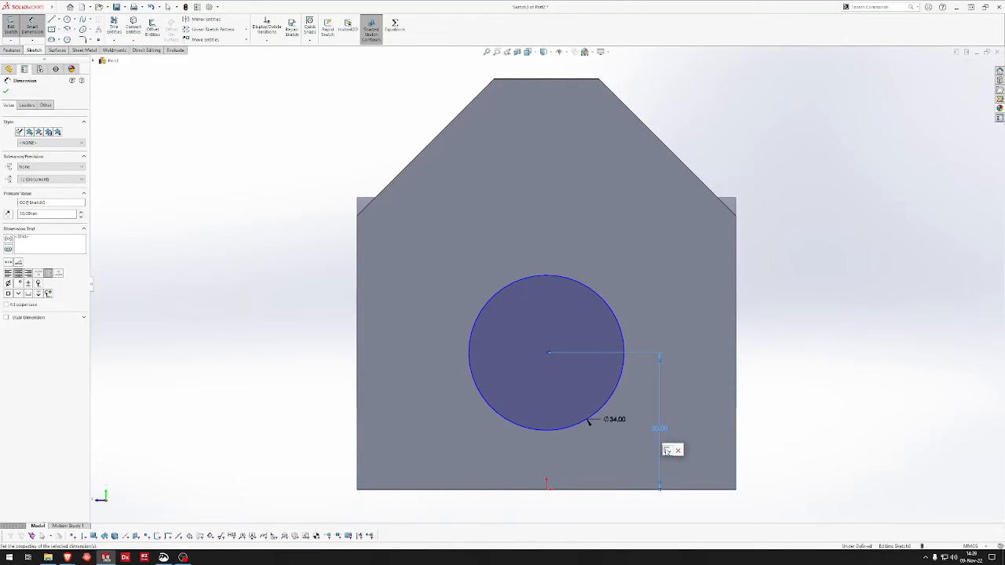
left_click(667, 451)
Cut-extrude the circle 40 mm deep through the upright arm toward the curved section
middle_click_drag(666, 453, 411, 440)
right_click_drag(188, 404, 273, 483)
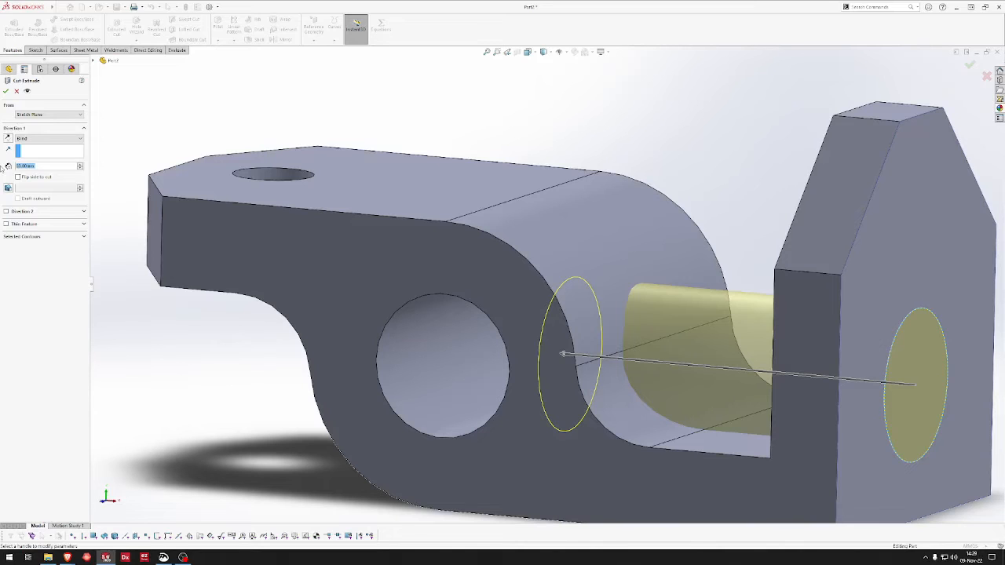
type("40")
key("Return")
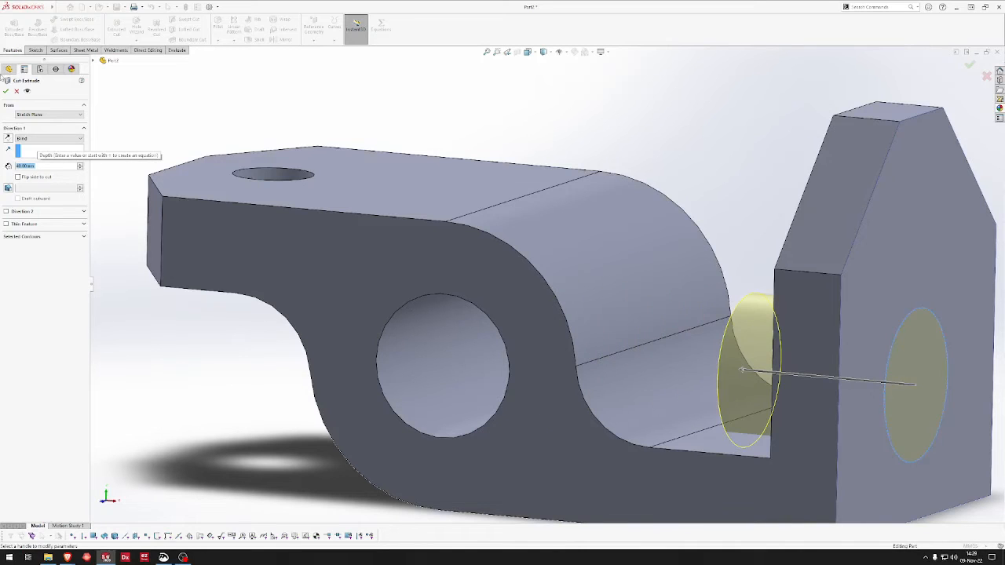
left_click(7, 90)
Assign Plain Carbon Steel as the part's material
scroll(449, 268, "up", 4)
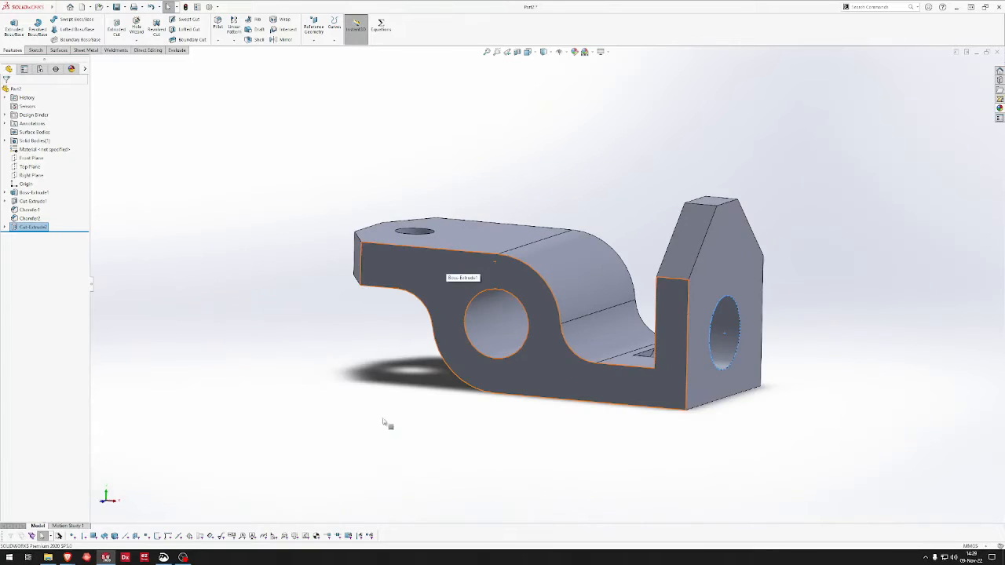
middle_click_drag(406, 388, 481, 310)
middle_click_drag(492, 443, 207, 267)
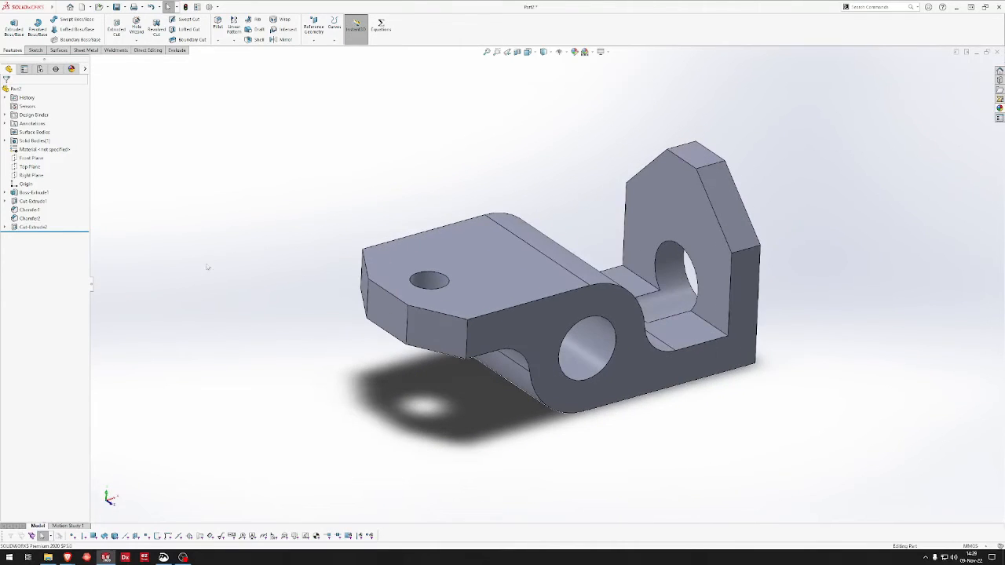
right_click(50, 150)
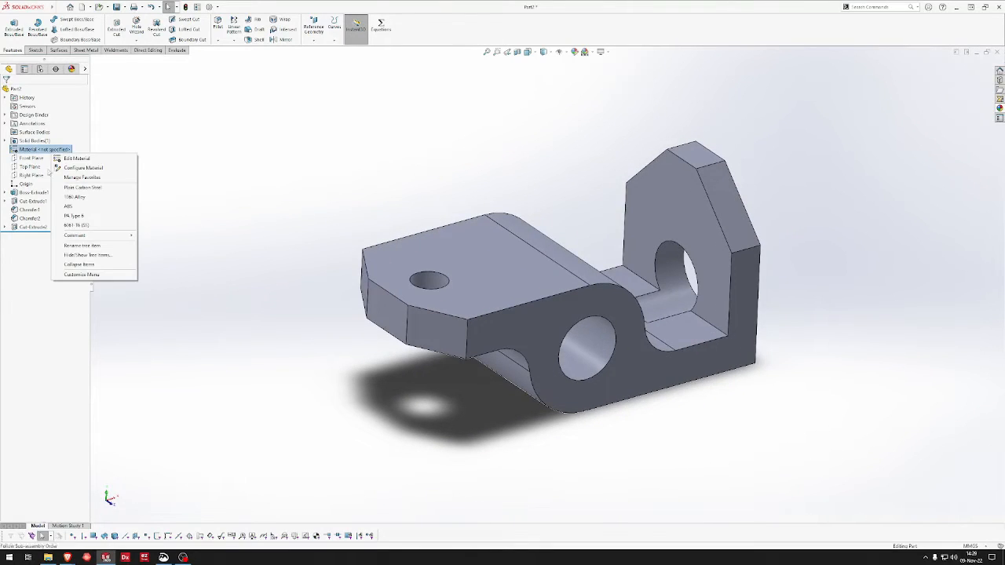
left_click(81, 188)
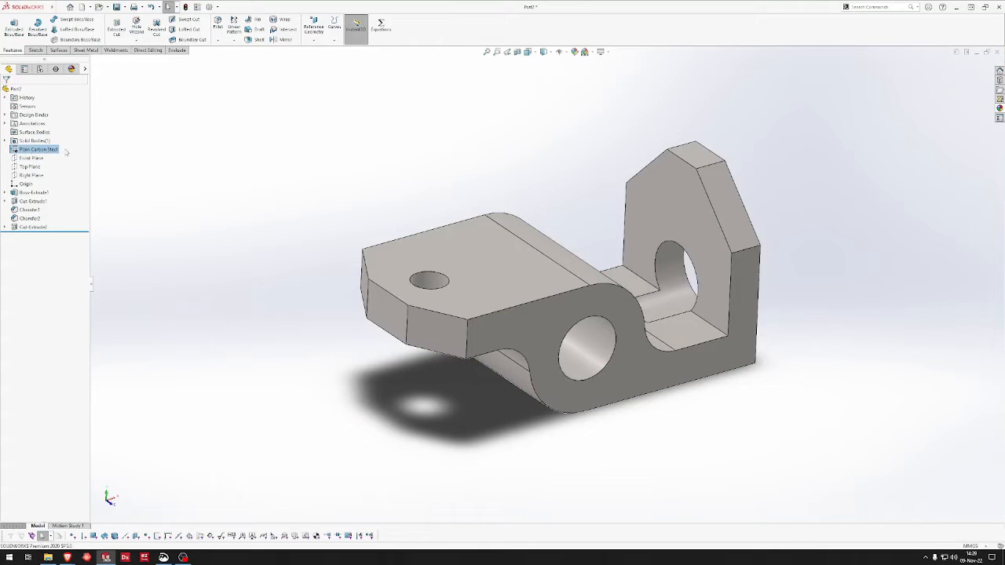
Evaluate the part's mass properties and close the report
key("s")
left_click(277, 266)
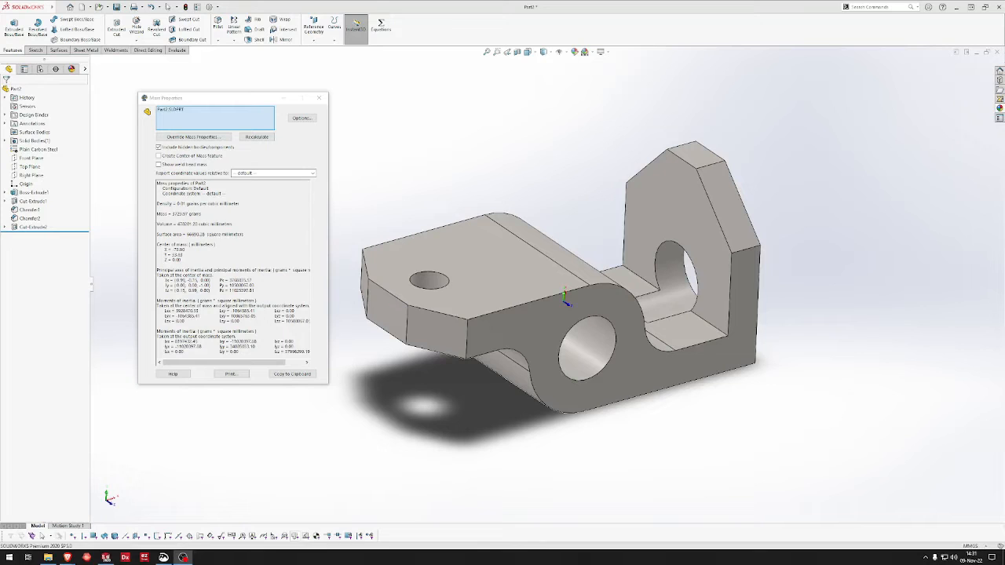
left_click(318, 99)
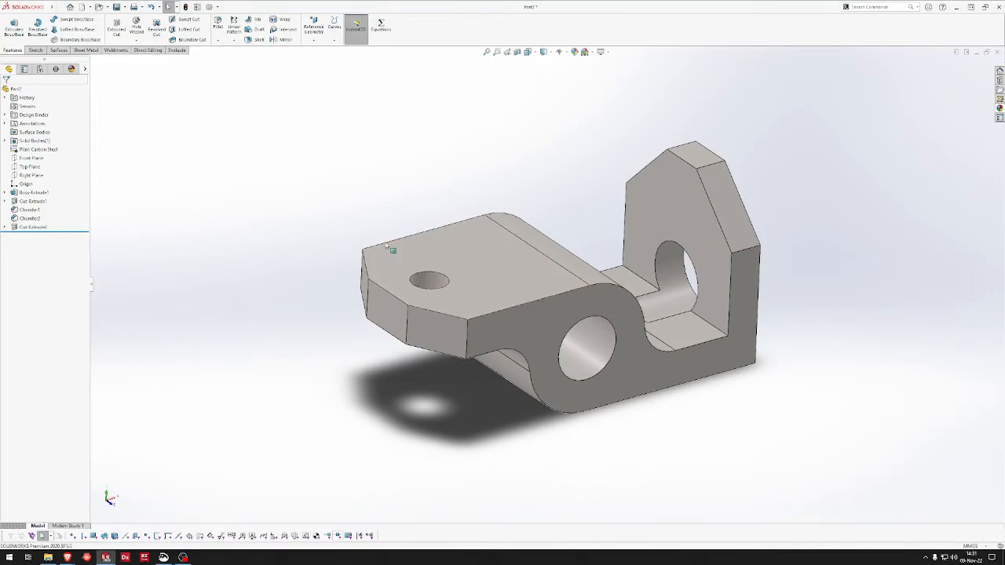
Examine the dimensions of the base extrusion's S-shaped profile sketch against the solid
left_click(31, 192)
left_click(6, 193)
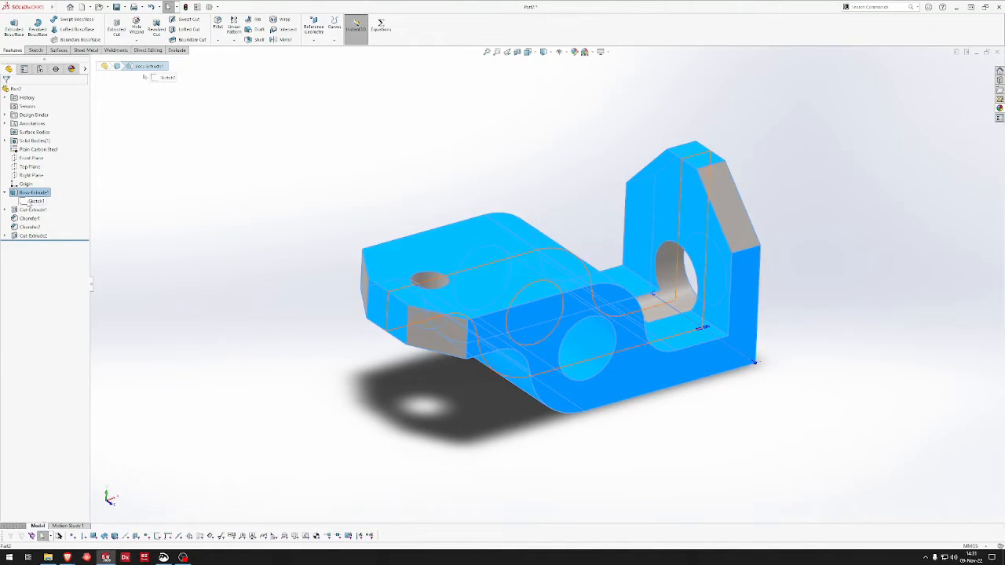
left_click(35, 201)
mouse_move(515, 340)
middle_mouse_down()
mouse_move(503, 317)
mouse_move(485, 314)
middle_mouse_up()
key("ctrl+8")
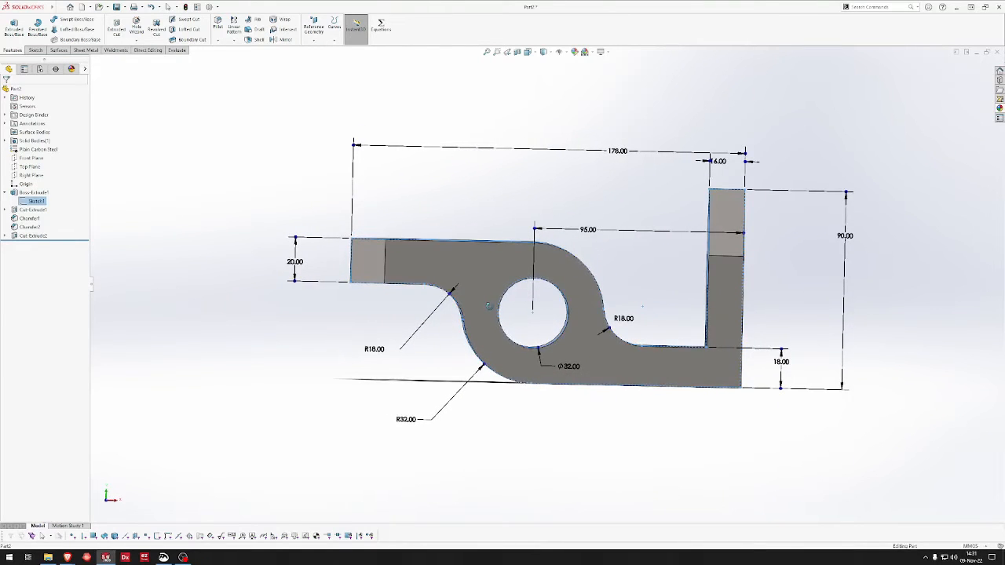
mouse_move(490, 306)
middle_mouse_down()
mouse_move(472, 311)
mouse_move(478, 322)
middle_mouse_up()
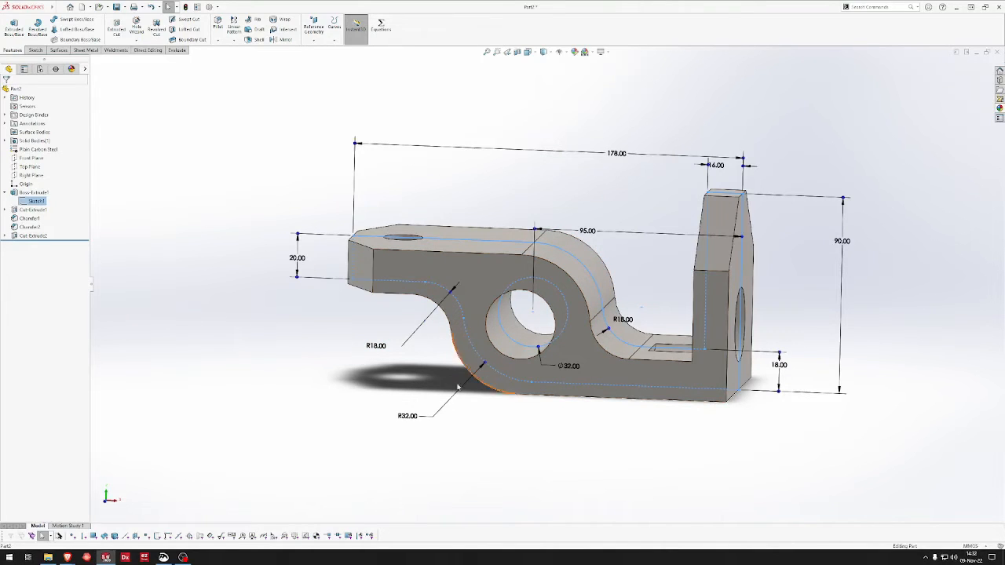
middle_click_drag(480, 353, 542, 315)
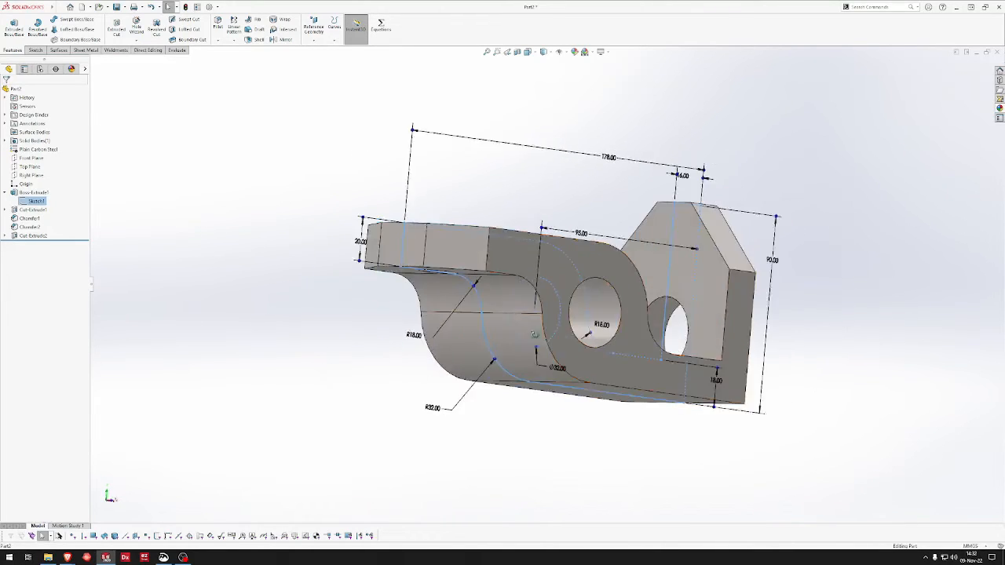
Check the radii of the bracket's curved faces and the diameter of the large hole through its side
left_click(518, 357)
middle_click_drag(542, 363, 501, 458)
left_click(573, 267)
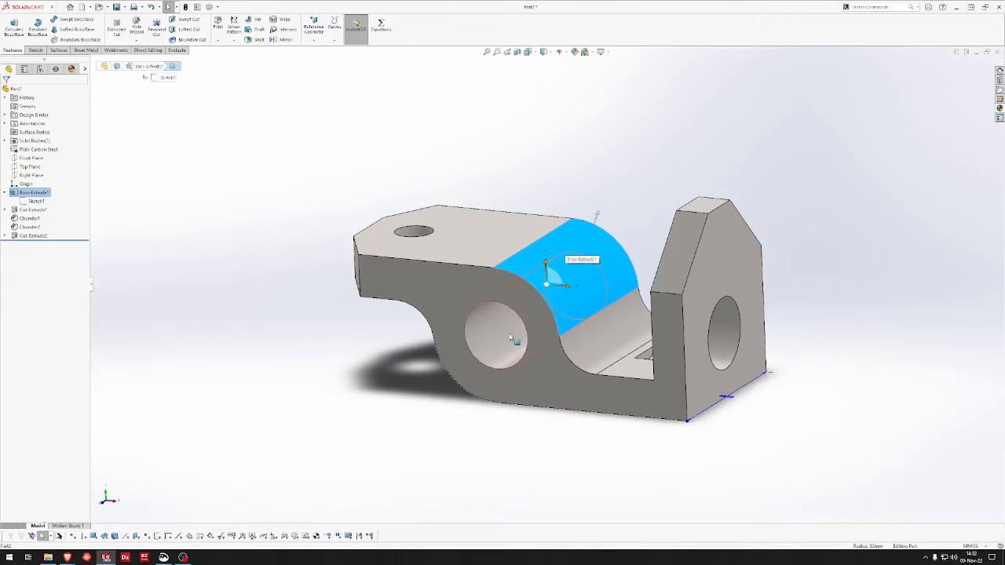
left_click(481, 333)
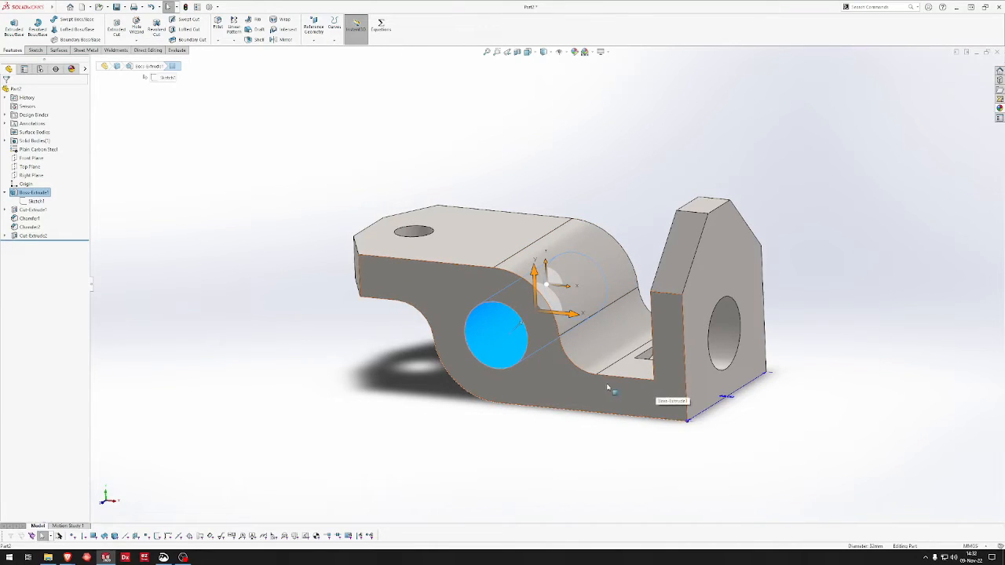
left_click(581, 339)
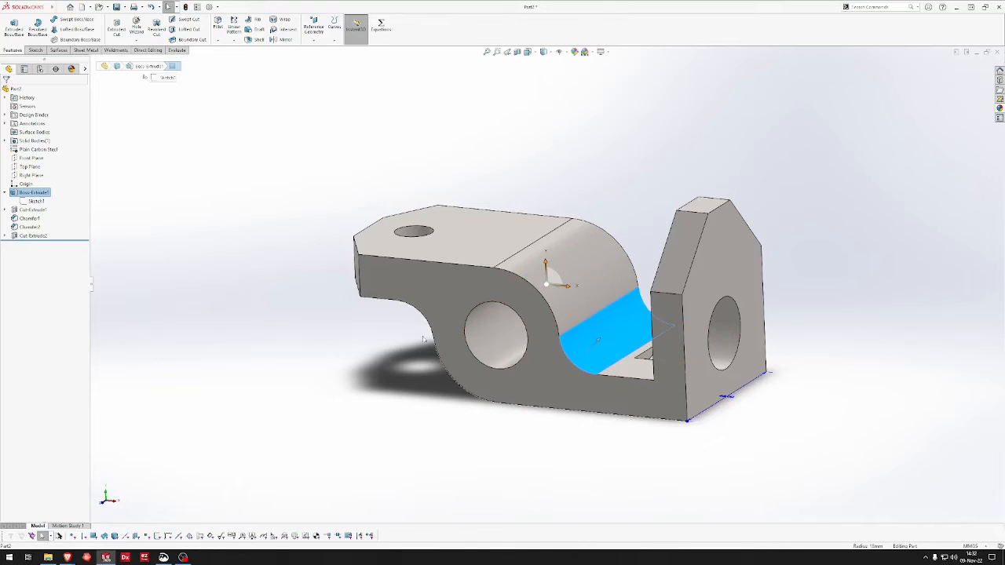
middle_click_drag(423, 340, 473, 316)
left_click(468, 298)
left_click(547, 444)
middle_click_drag(659, 408, 590, 441)
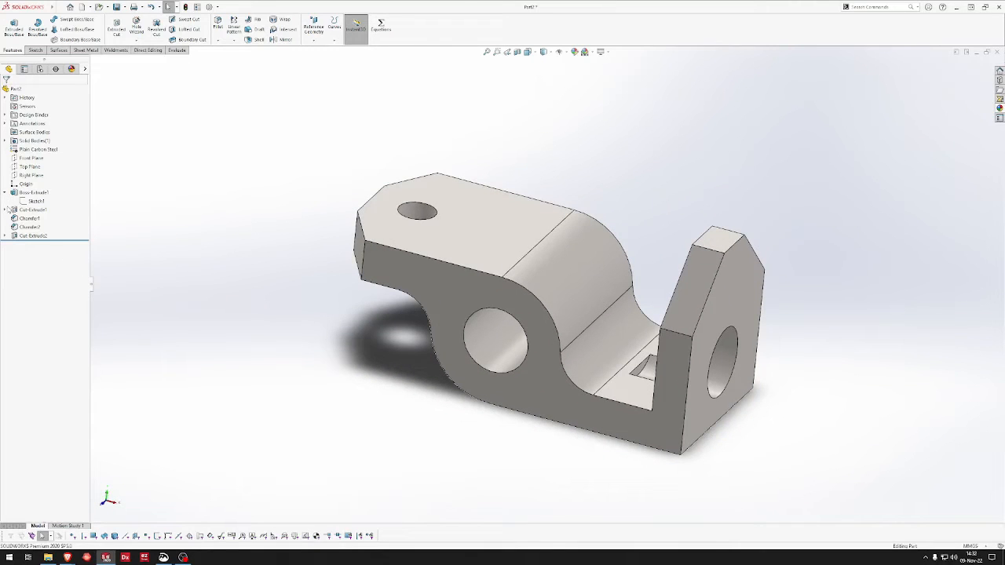
Review the dimensions in the sketches of the flat arm's hole and the upright arm's circular cut
left_click(7, 210)
left_click(39, 219)
mouse_move(358, 428)
middle_mouse_down()
mouse_move(355, 450)
mouse_move(356, 399)
mouse_move(357, 444)
middle_mouse_up()
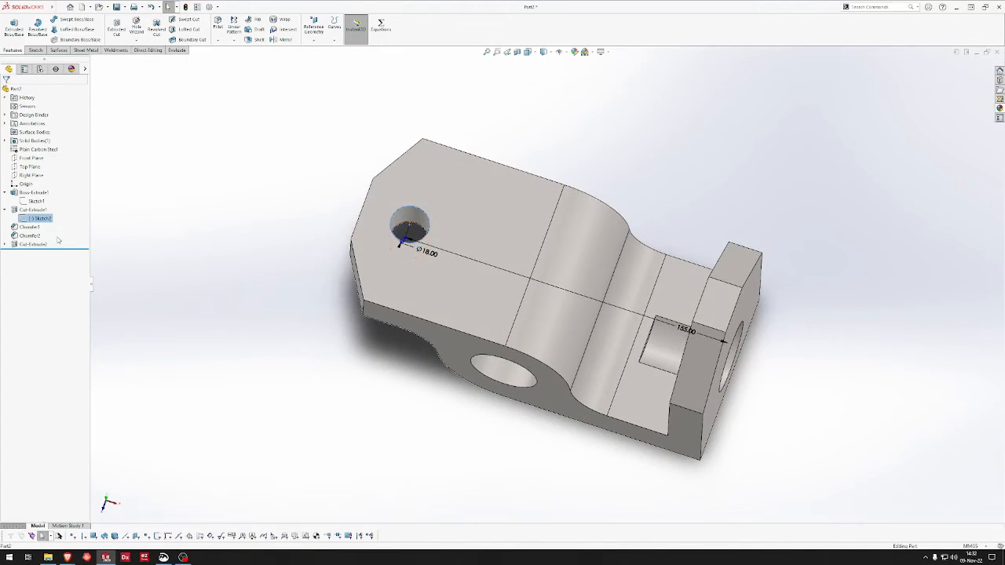
left_click(5, 244)
left_click(39, 253)
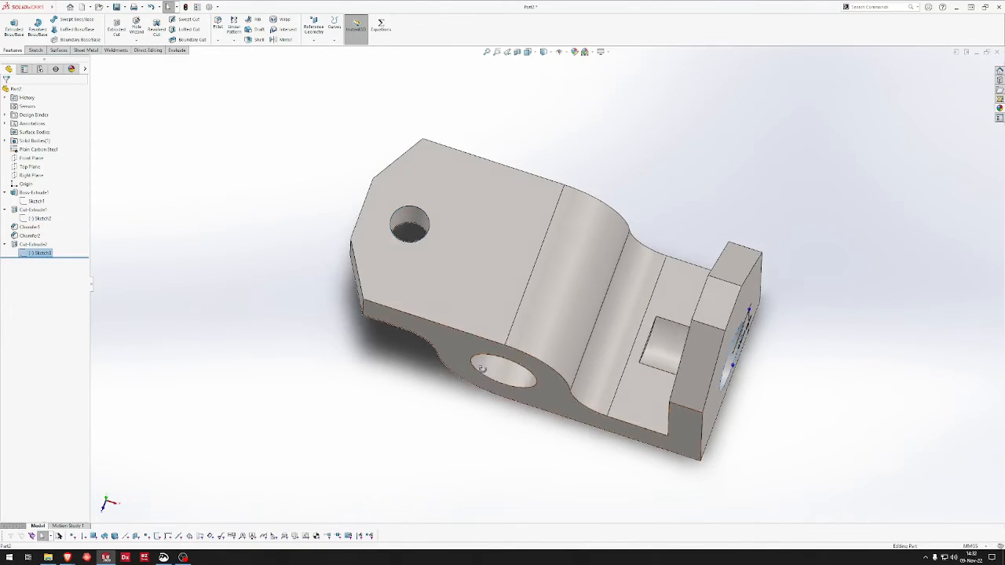
middle_click_drag(483, 368, 384, 386)
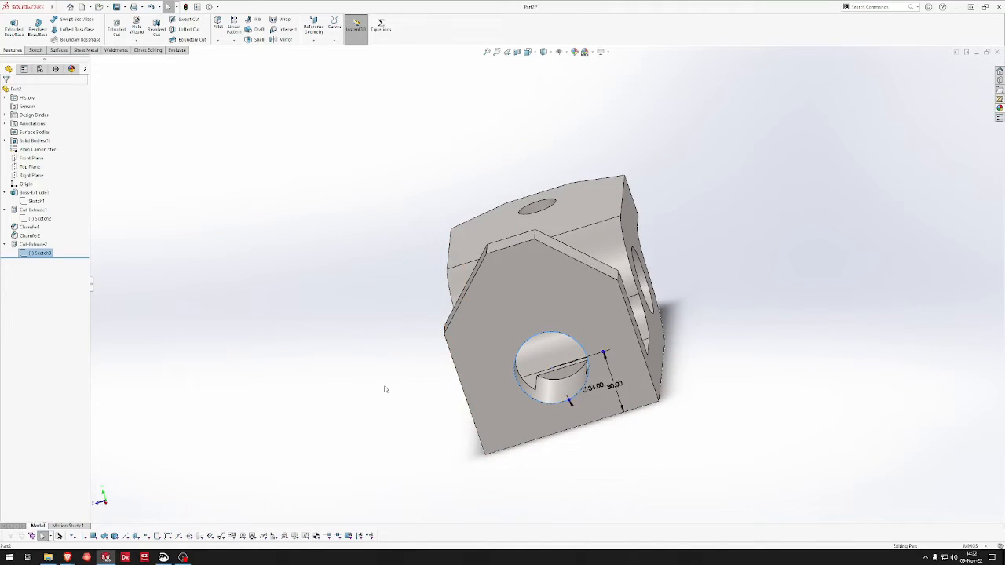
middle_click_drag(445, 357, 432, 228)
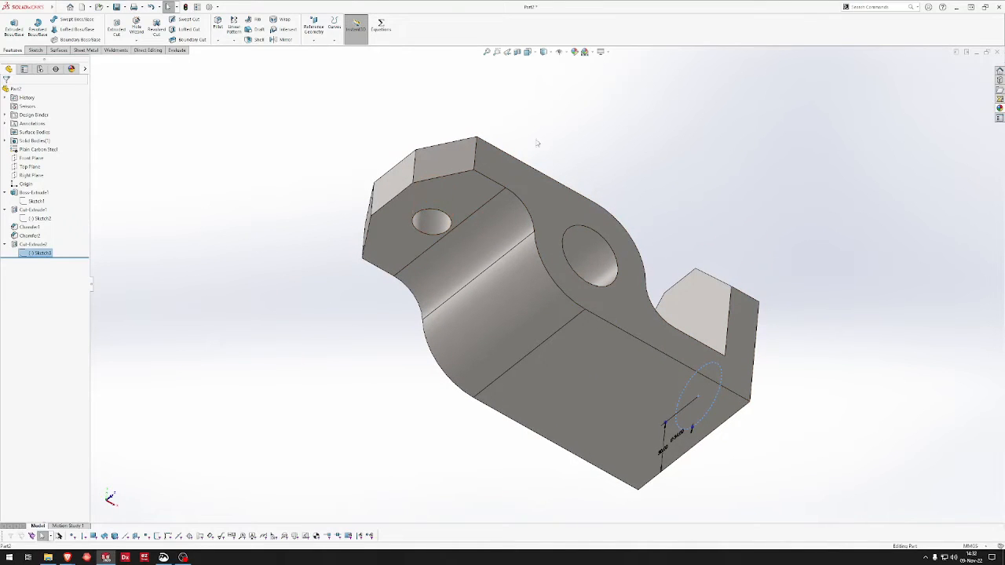
middle_click_drag(459, 208, 416, 353)
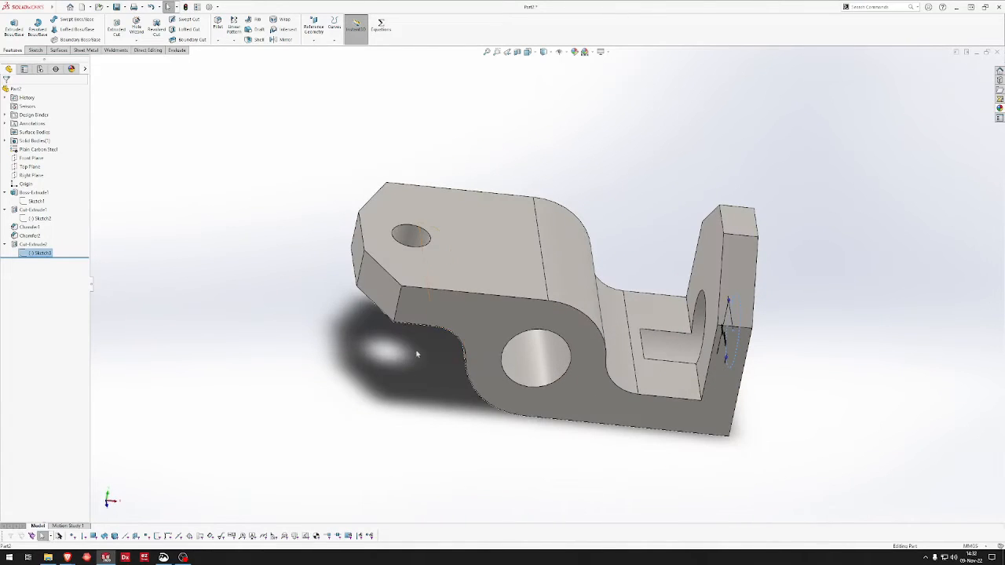
Inspect the flat arm's hole from below, together with the adjoining curved face and the arm's underside
left_click(410, 235)
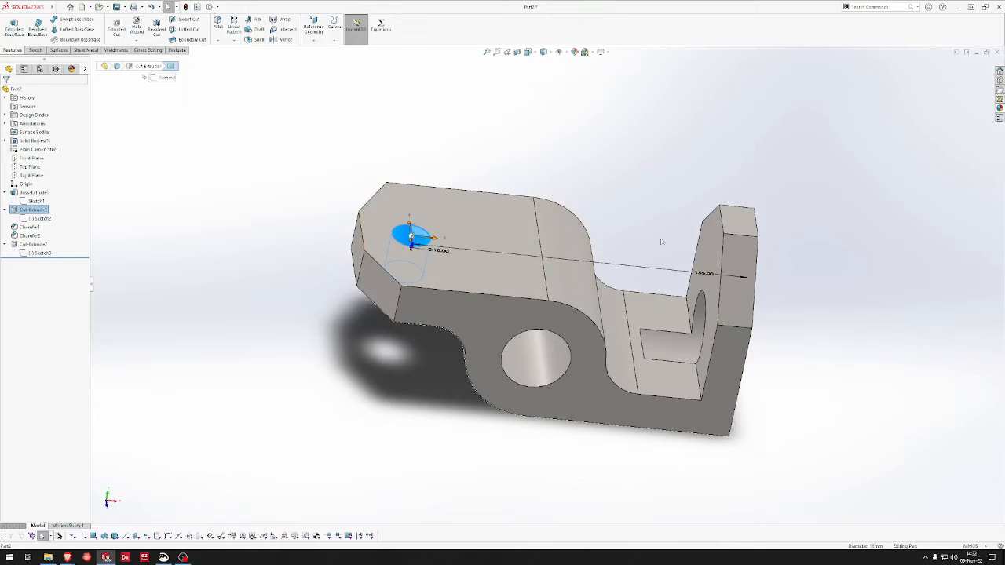
middle_click_drag(414, 240, 610, 172)
scroll(466, 230, "down", 8)
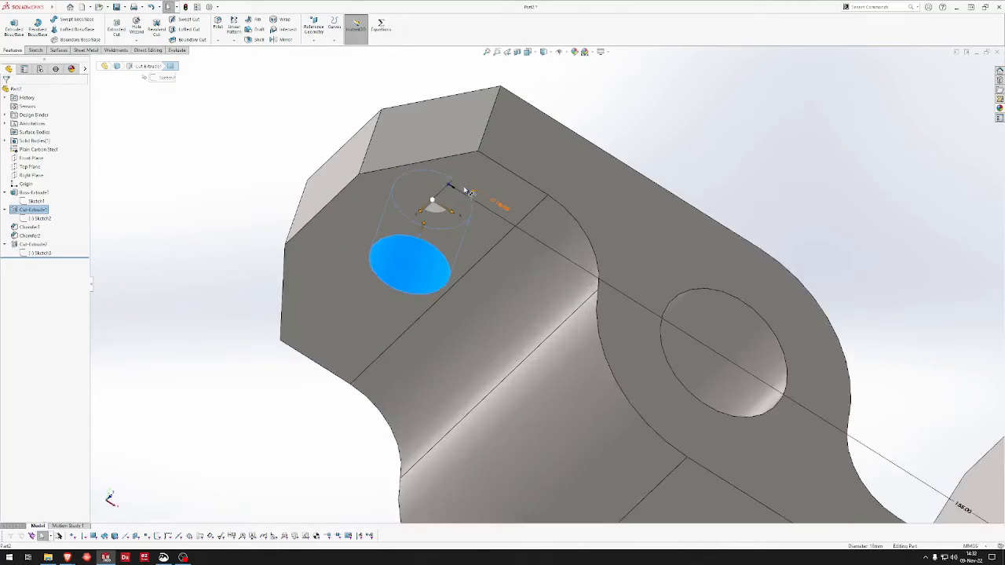
left_click(555, 404)
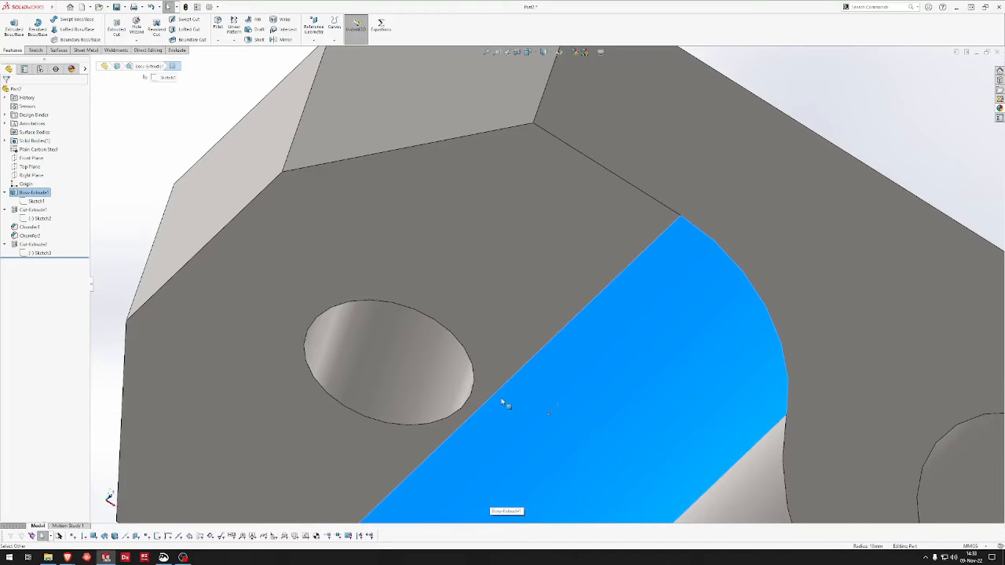
left_click(463, 399)
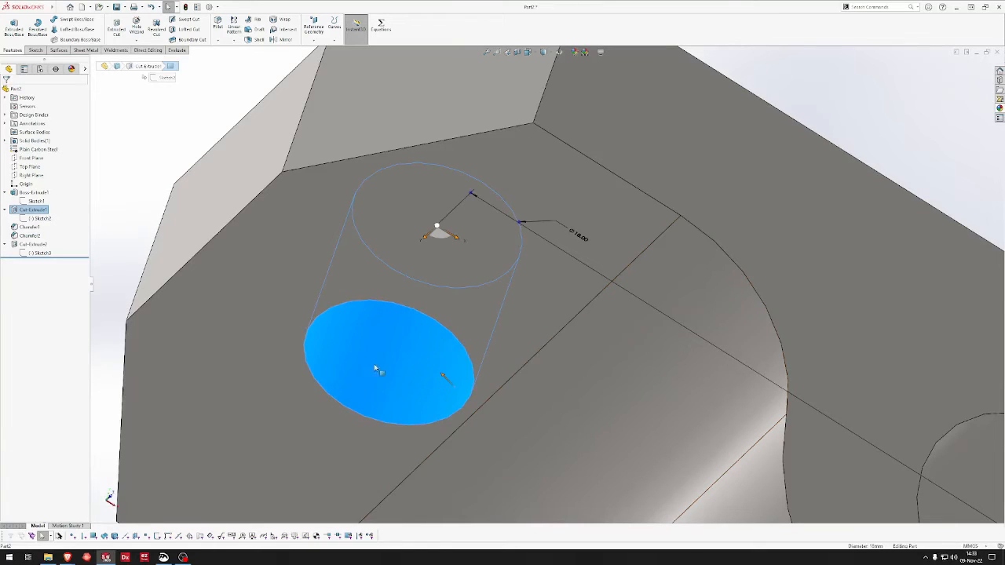
left_click(232, 366)
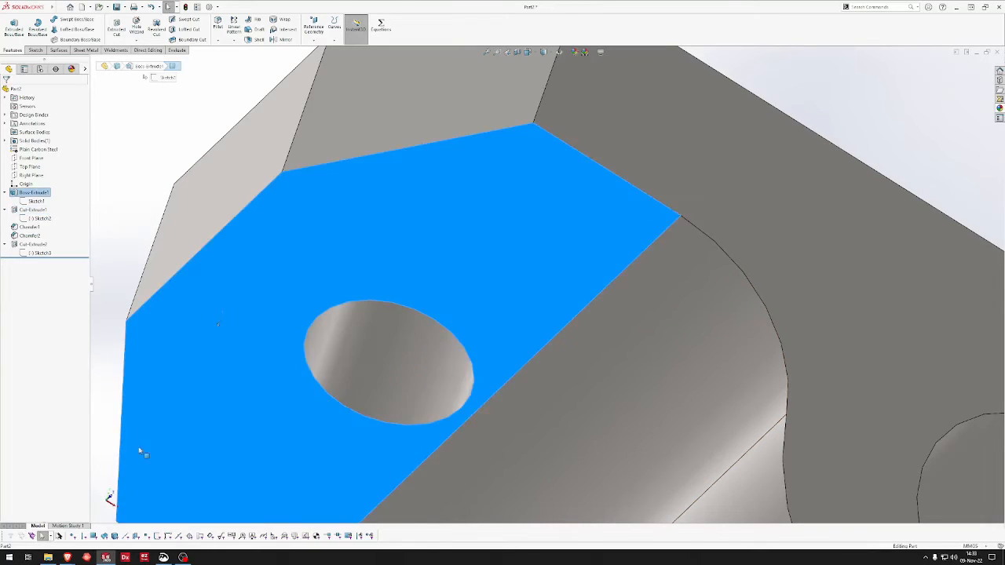
Inspect the flat arm's top and bottom faces and the circular cut where it runs into the base
middle_click_drag(139, 448, 357, 263)
scroll(355, 418, "up", 4)
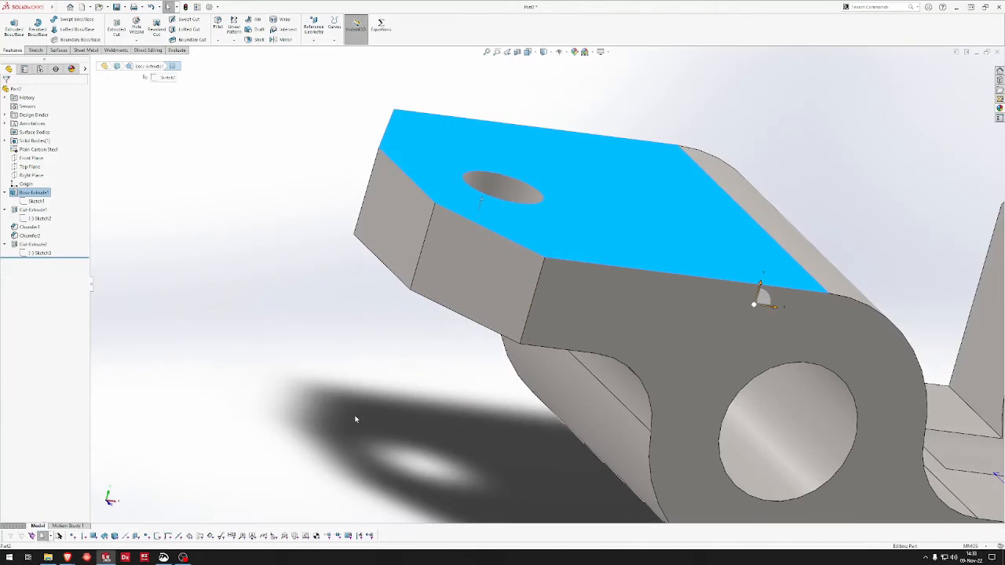
middle_click_drag(382, 407, 368, 320)
left_click(410, 349, "ctrl")
middle_click_drag(413, 350, 460, 417)
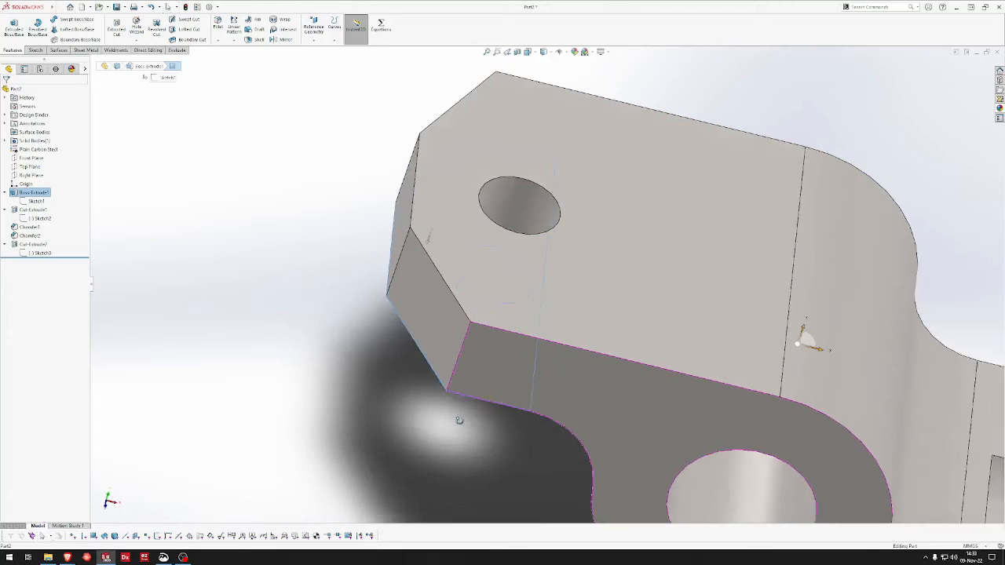
scroll(537, 292, "up", 4)
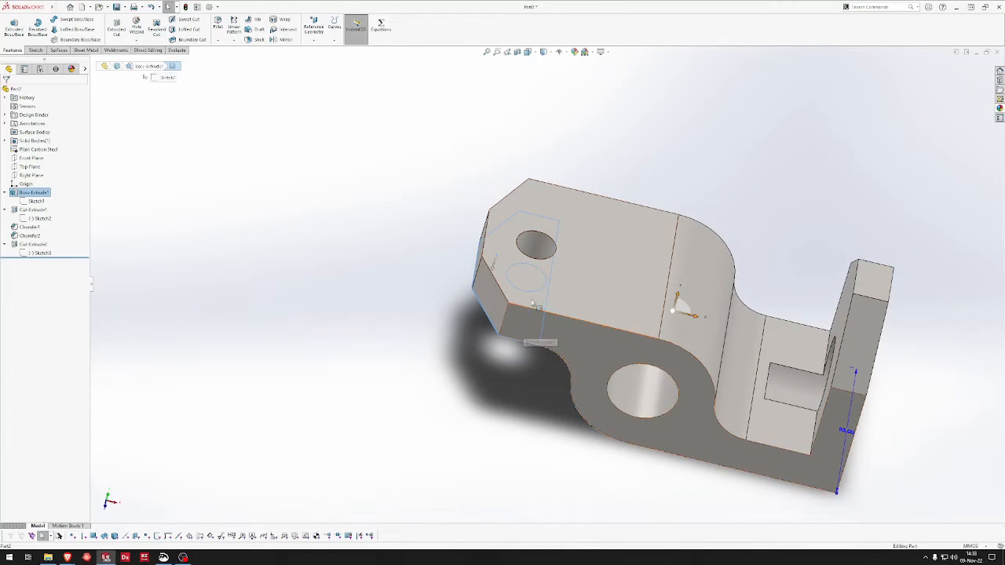
middle_click_drag(528, 320, 528, 351)
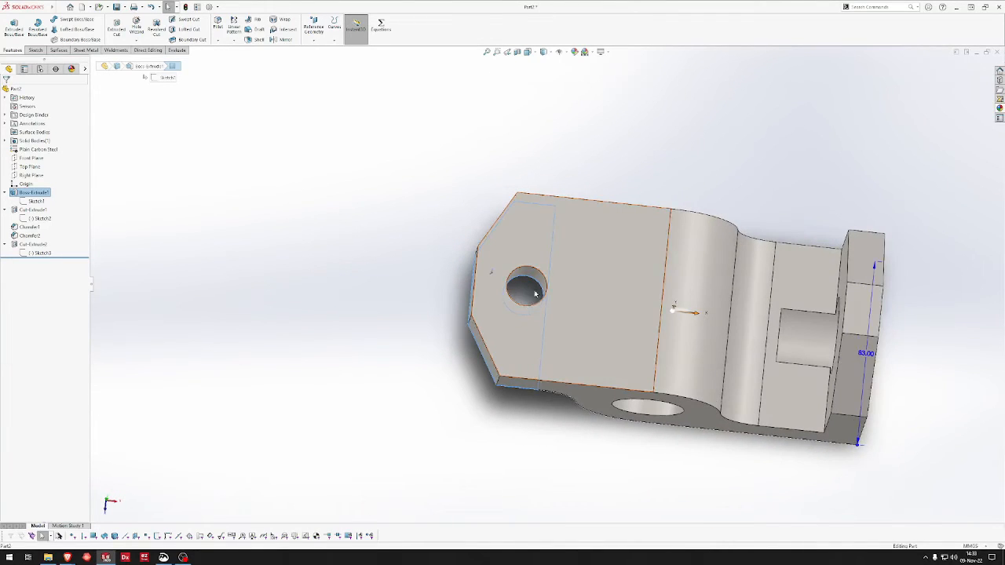
mouse_move(829, 338)
middle_mouse_down()
mouse_move(823, 304)
mouse_move(827, 338)
middle_mouse_up()
left_click(827, 341)
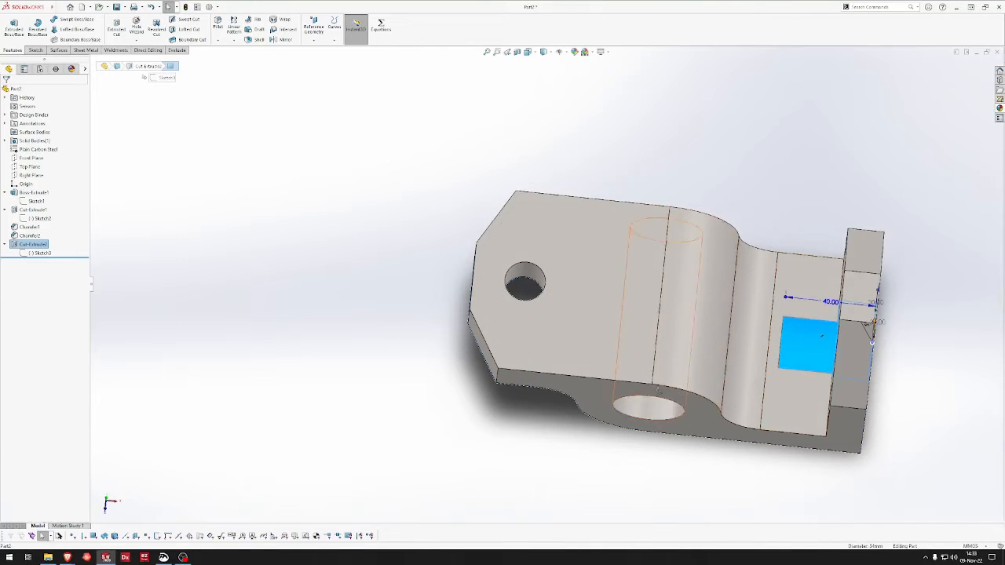
middle_click_drag(813, 260, 649, 236)
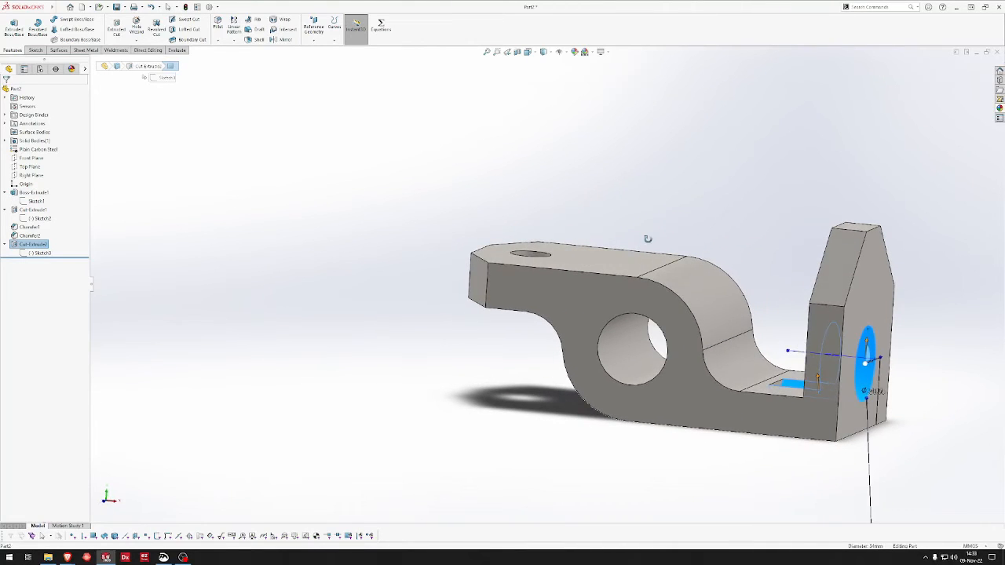
Inspect the chamfers on the upright arm and on the flat arm's end, with their dimensions, from several sides
left_click(29, 235)
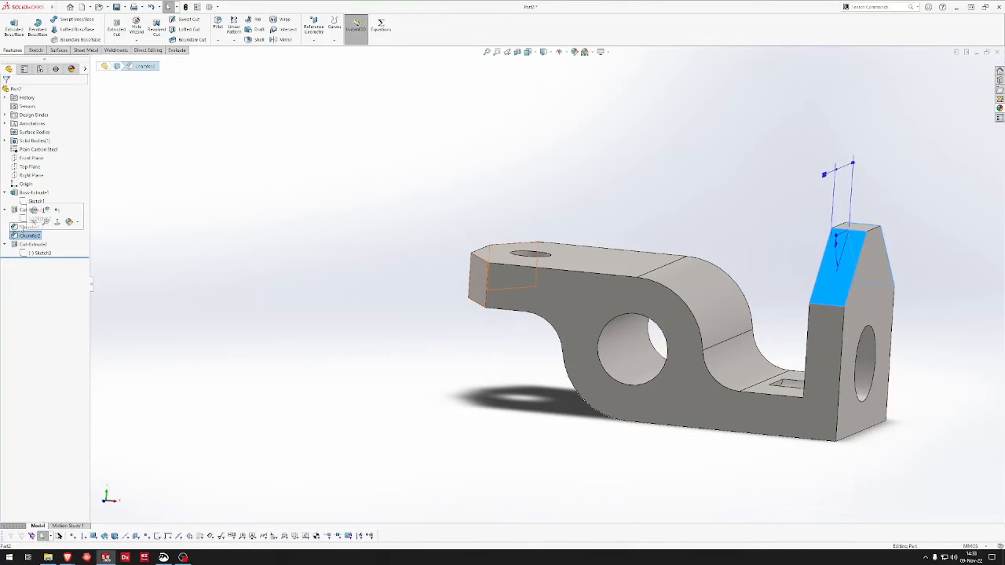
left_click(24, 228)
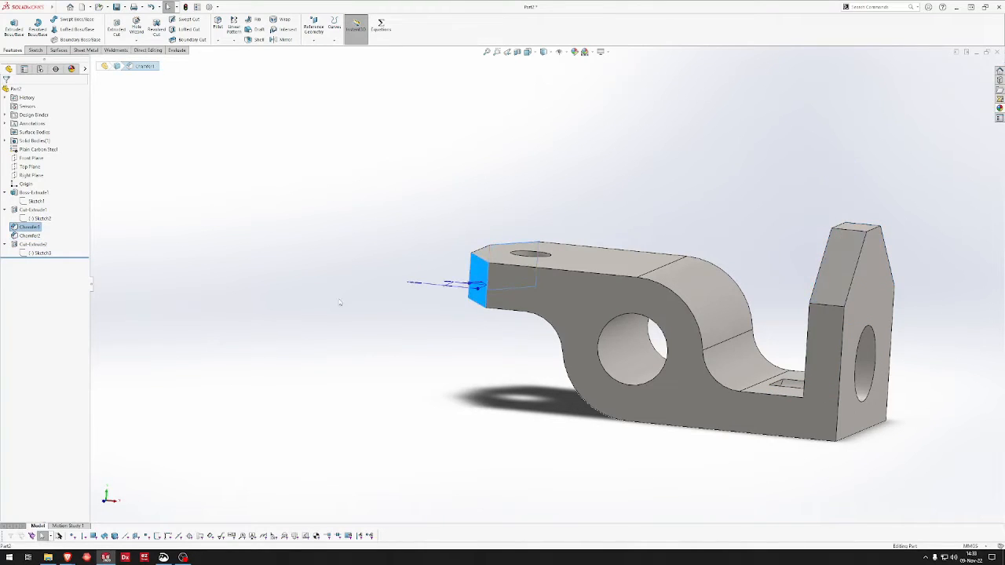
middle_click_drag(341, 304, 338, 434)
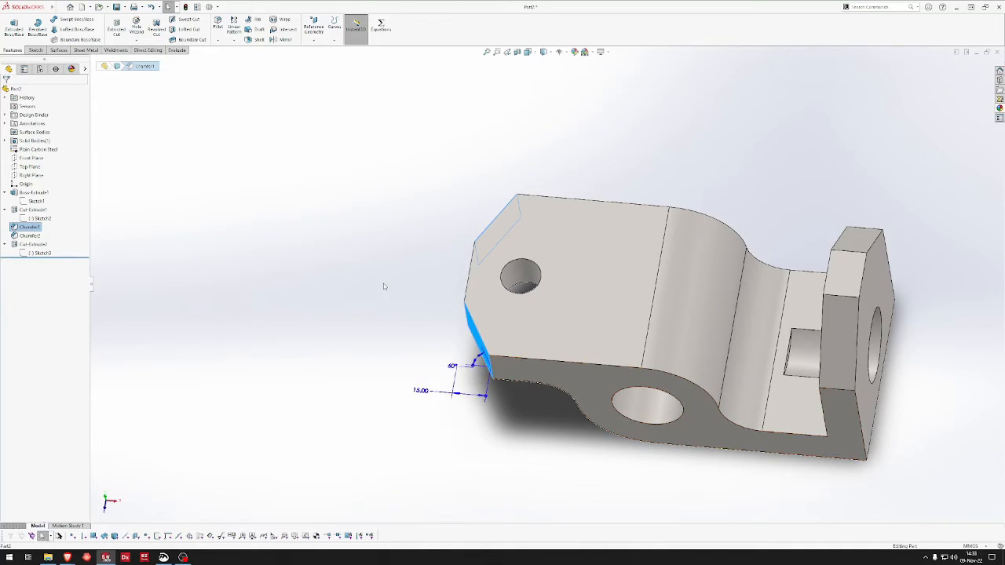
middle_click_drag(385, 286, 494, 289)
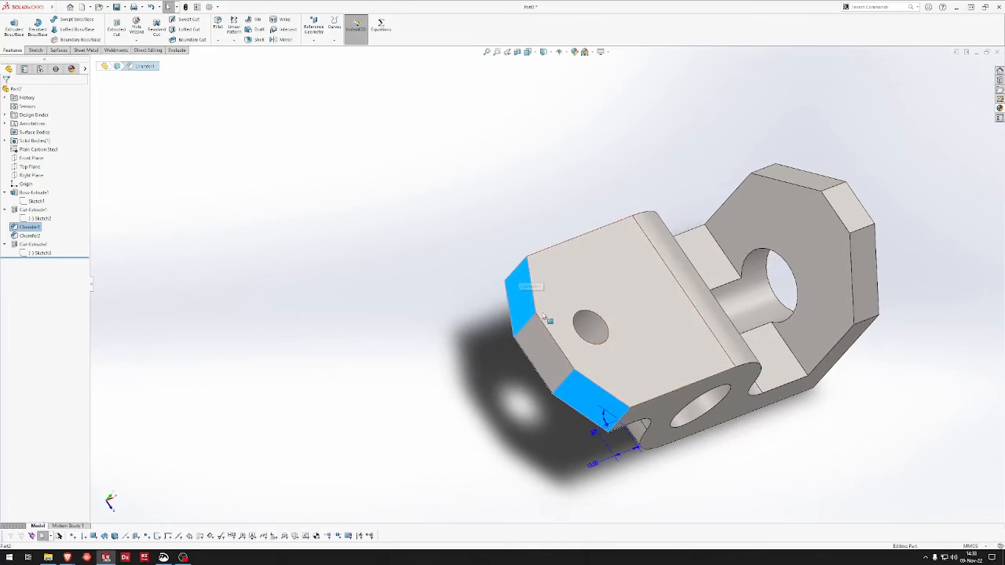
middle_click_drag(552, 352, 512, 375)
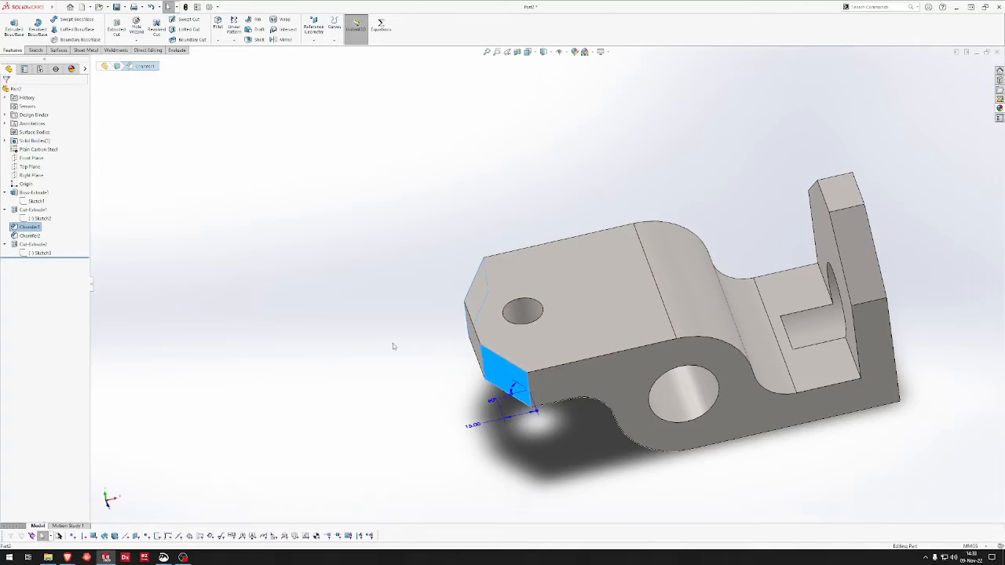
middle_click_drag(732, 289, 648, 359)
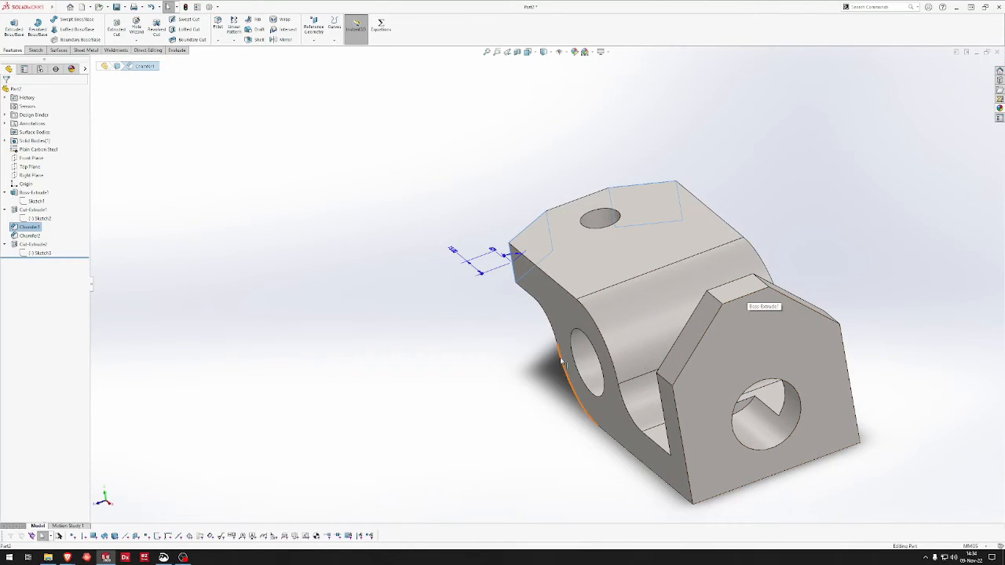
Check the diameter of the large through hole and the radii of the upper and lower curved faces
middle_click_drag(474, 350, 575, 319)
left_click(609, 345)
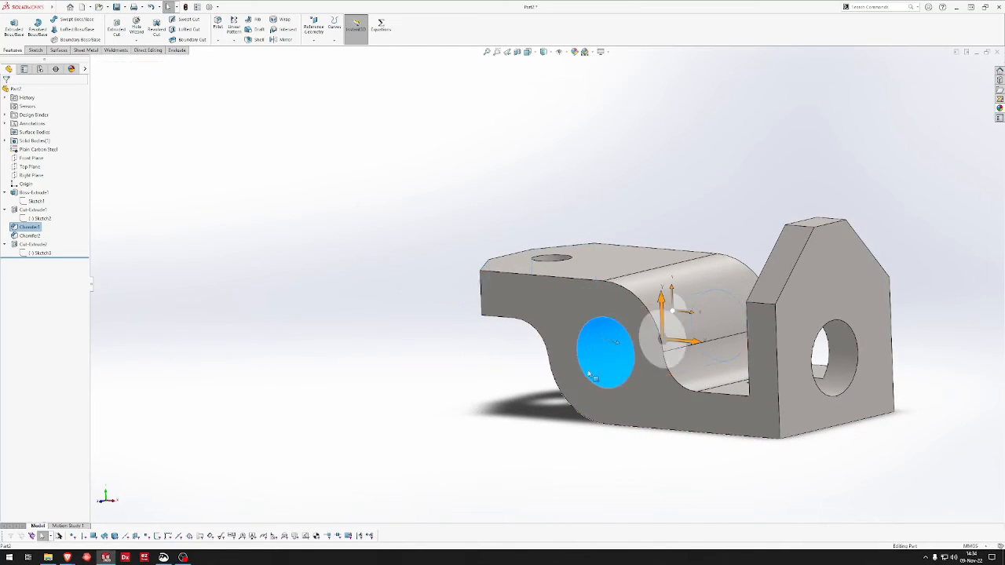
left_click(638, 285)
middle_click_drag(639, 285, 582, 353)
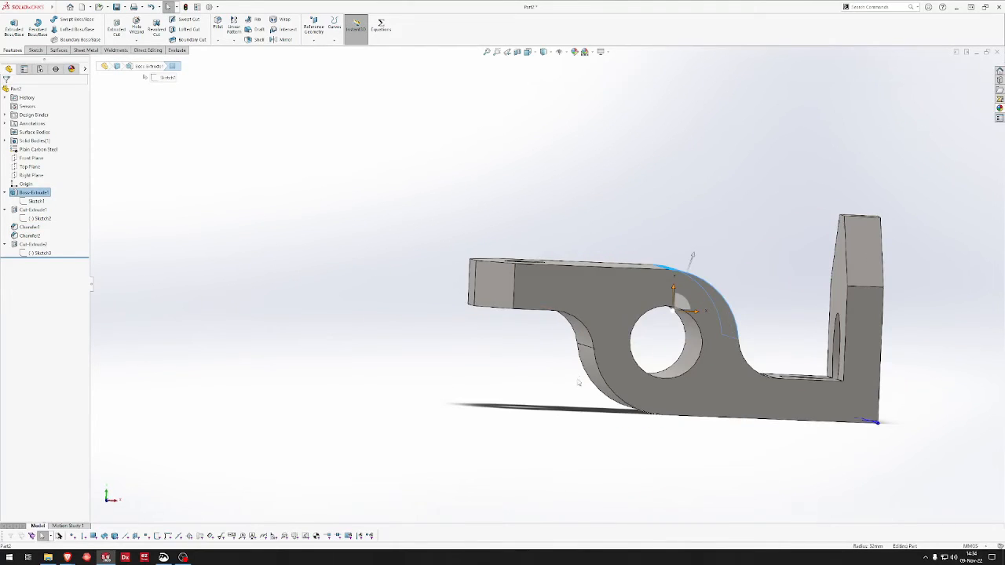
left_click(588, 369)
left_click(692, 358)
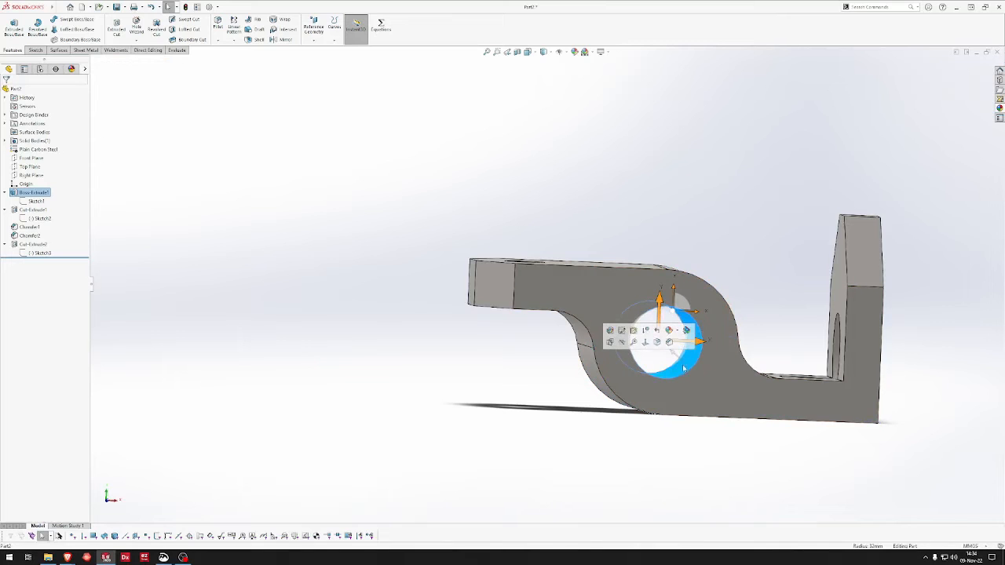
middle_click_drag(524, 382, 536, 449)
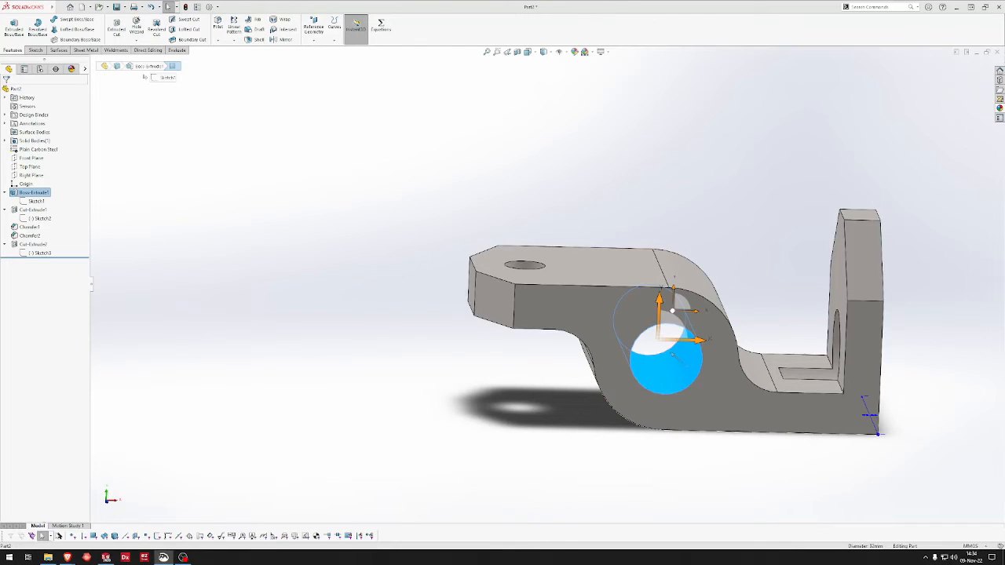
Switch to the reference drawing in Snip & Sketch, circle the Ø64, Ø32, 60 and 95 dimensions in red, and close it
left_click_drag(601, 0, 602, 184)
left_click_drag(578, 35, 568, 87)
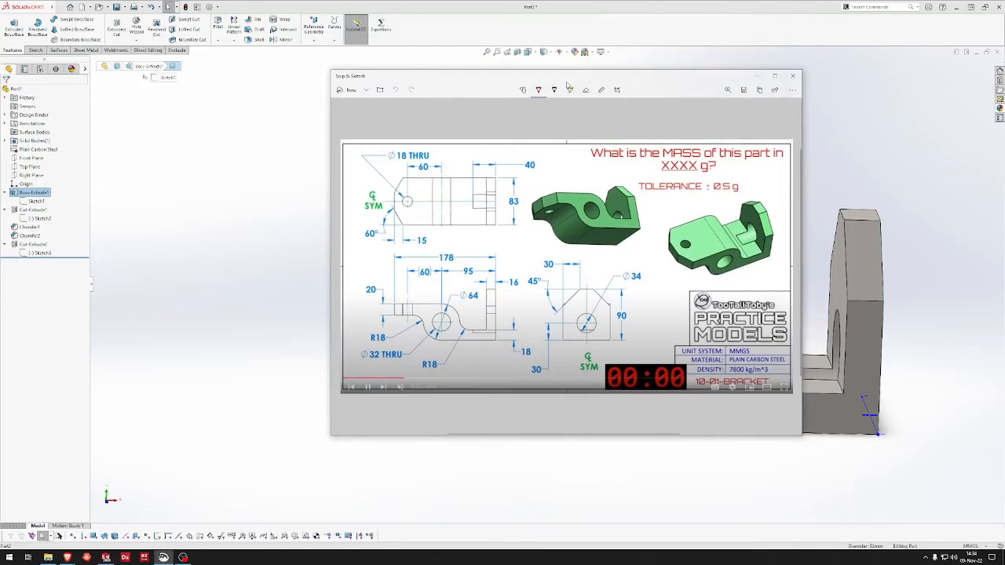
mouse_move(474, 293)
left_mouse_down()
mouse_move(454, 298)
mouse_move(478, 289)
left_mouse_up()
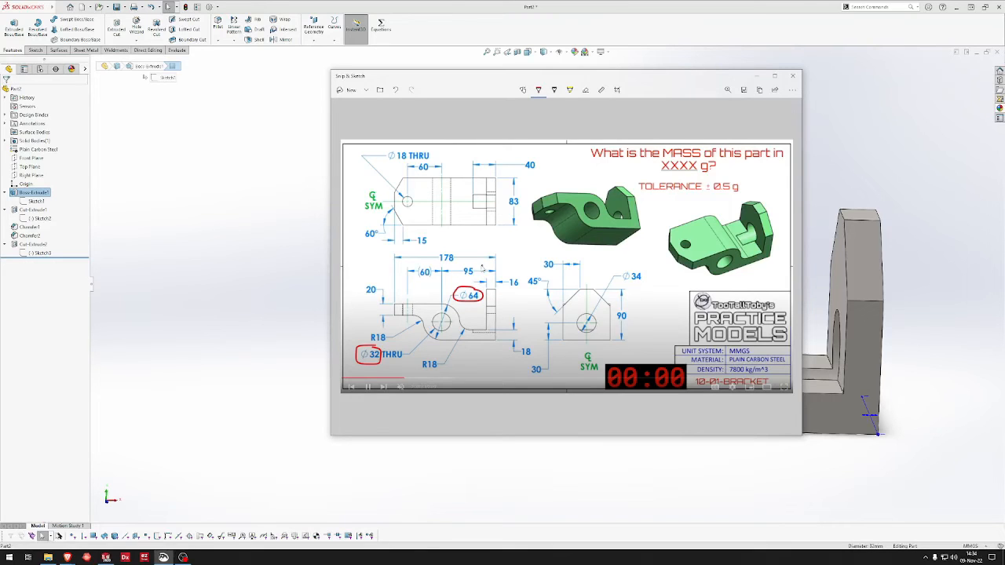
mouse_move(482, 267)
left_mouse_down()
mouse_move(417, 267)
mouse_move(483, 280)
mouse_move(471, 271)
left_mouse_up()
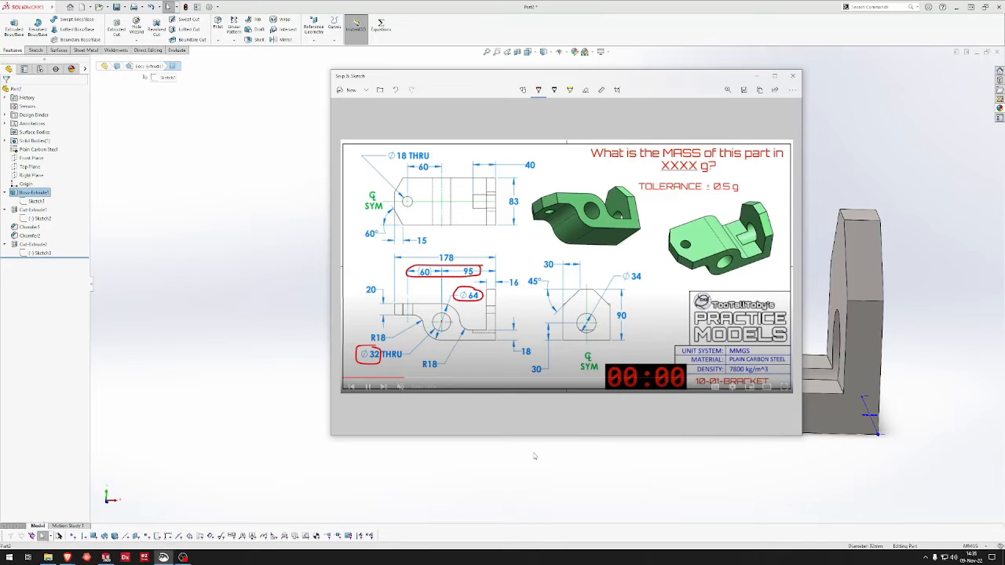
left_click(791, 76)
mouse_move(662, 318)
middle_mouse_down()
mouse_move(668, 325)
mouse_move(635, 350)
mouse_move(647, 366)
mouse_move(625, 387)
middle_mouse_up()
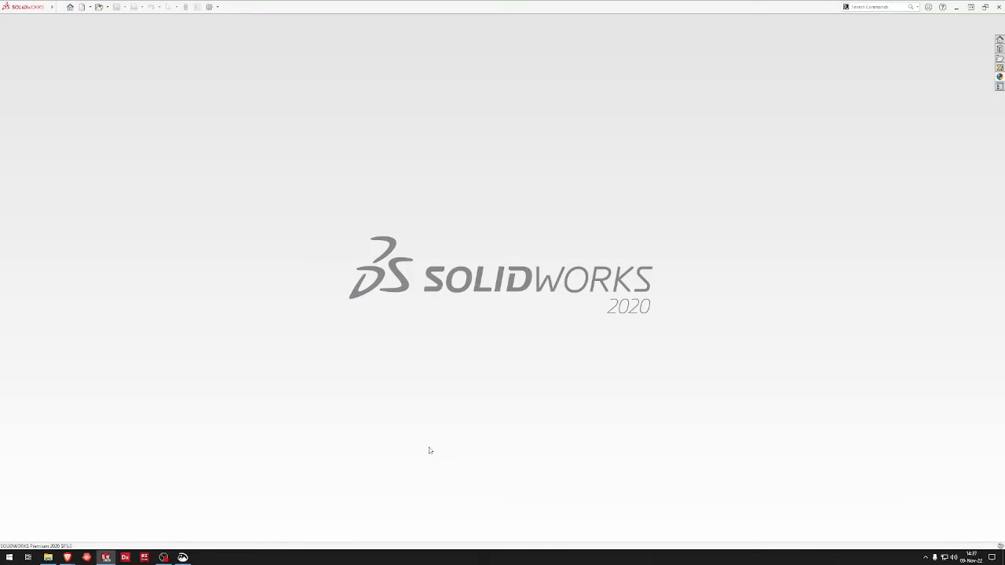
Create a new part from the ANSI - MM template and start a sketch on the Front Plane
key("ctrl+n")
double_click(186, 148)
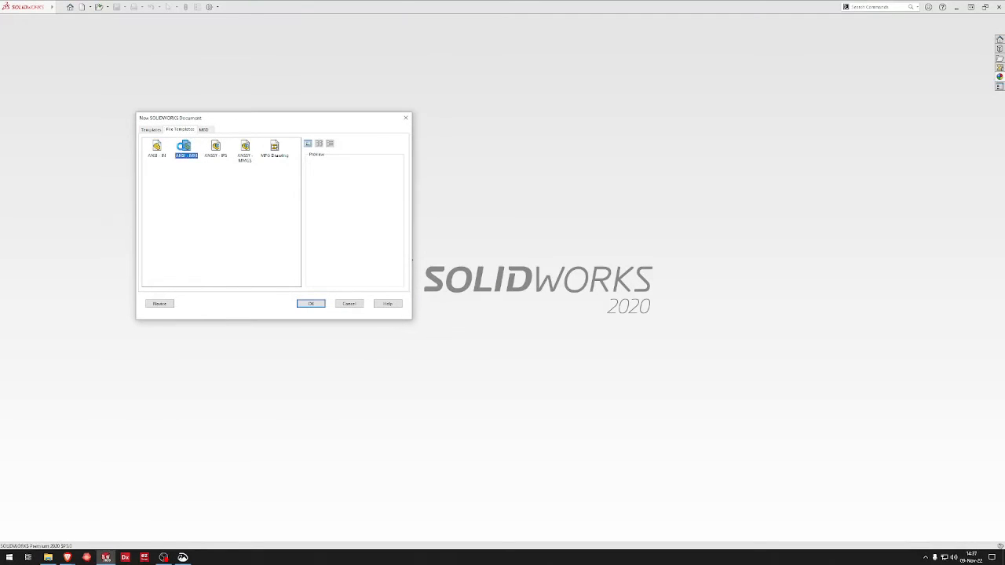
key("s")
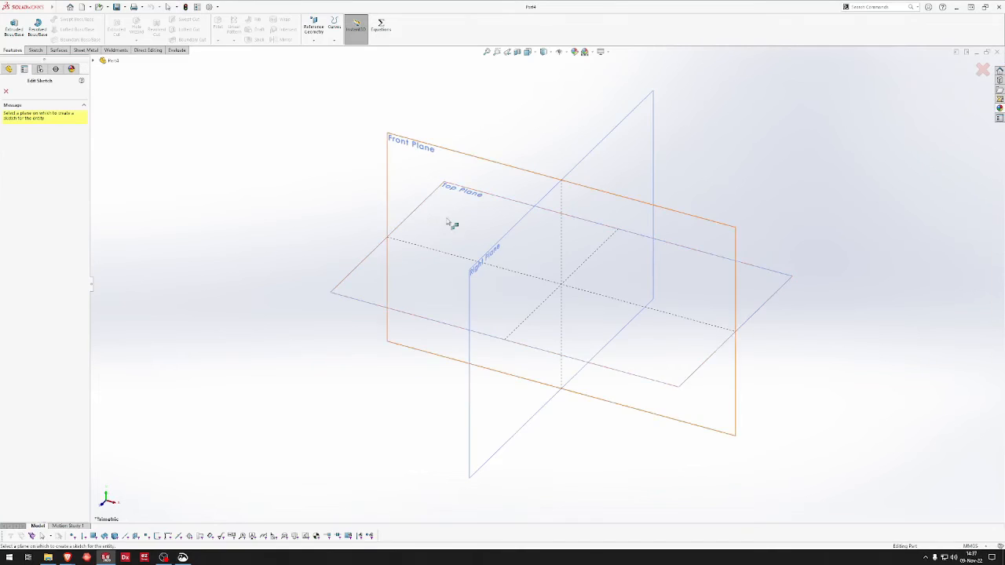
left_click(467, 172)
Sketch two concentric circles above and beside the origin, the inner one 32 mm and the outer one about 77 mm in diameter
key("s")
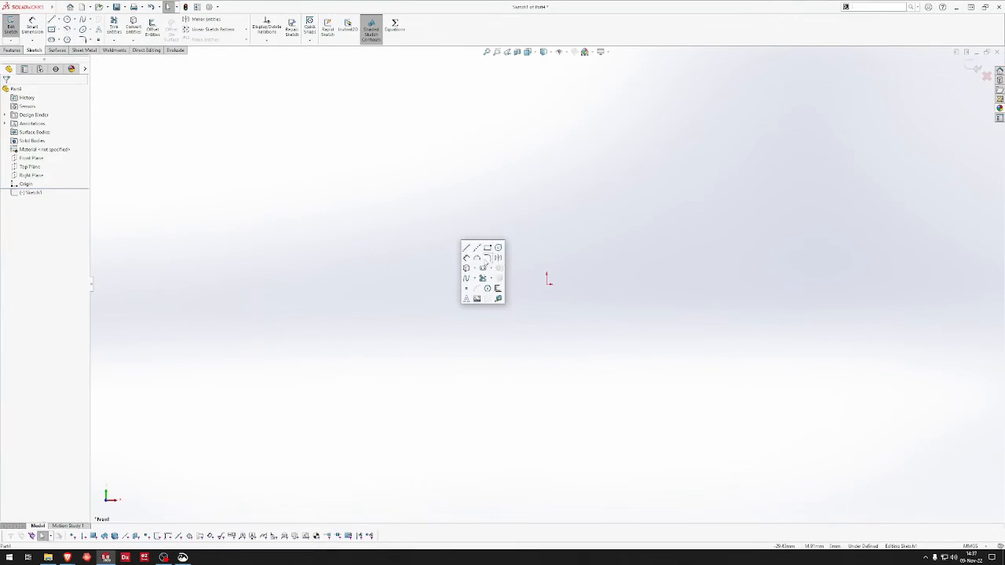
left_click(498, 247)
left_click(392, 229)
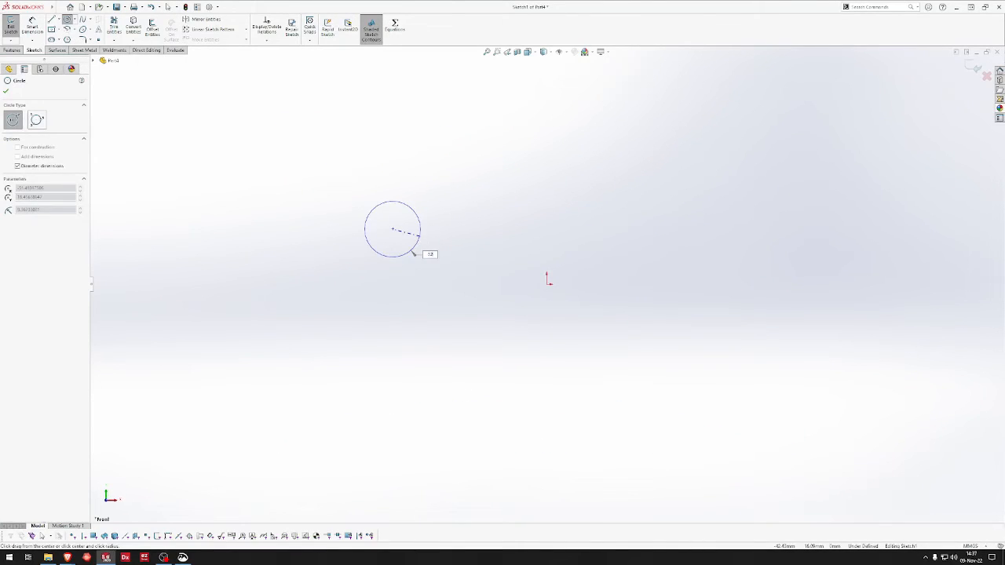
left_click(422, 269)
left_click(393, 229)
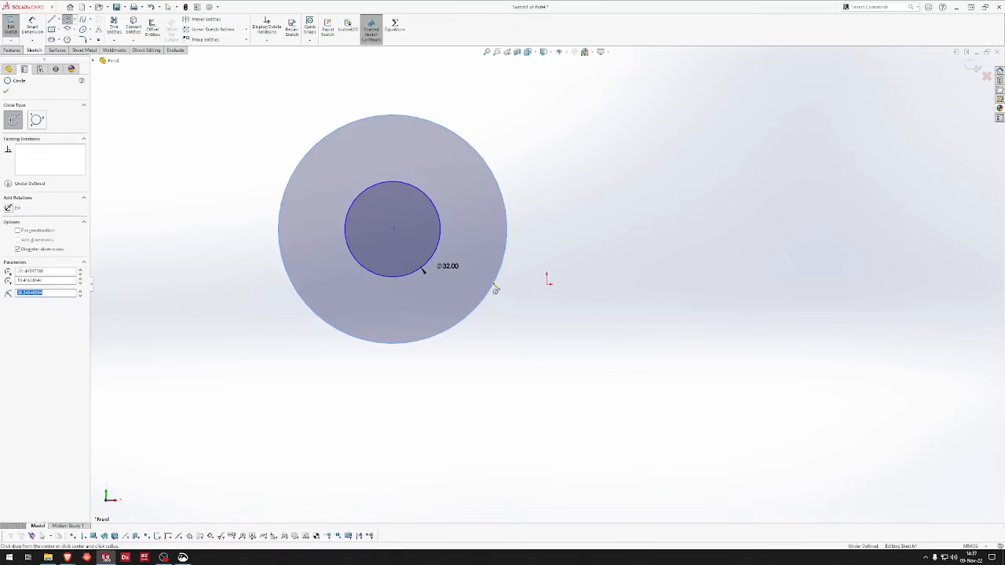
key("Escape")
Dimension the outer circle's diameter as 64 mm
right_click_drag(488, 278, 514, 346)
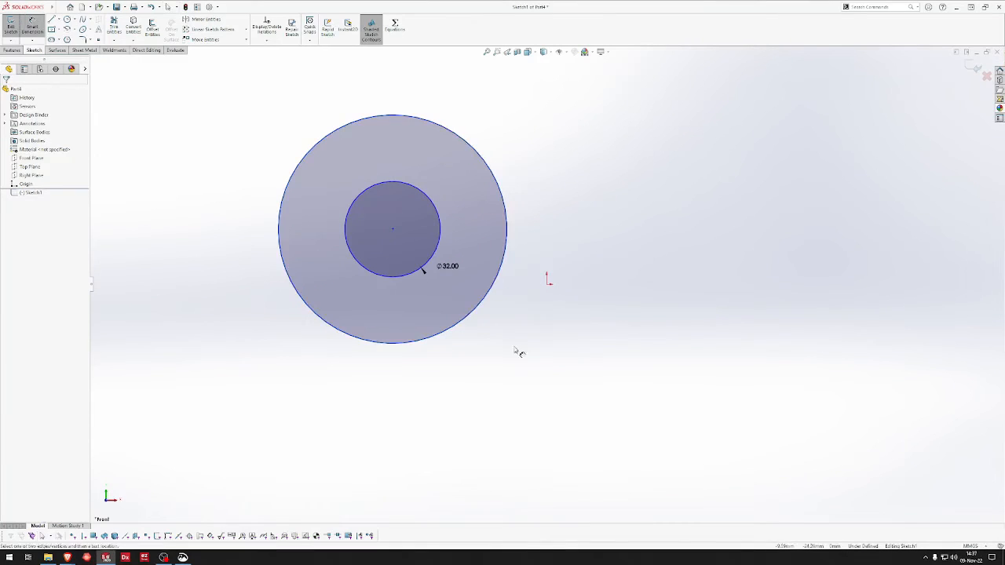
left_click(492, 291)
left_click(518, 334)
type("64")
key("Return")
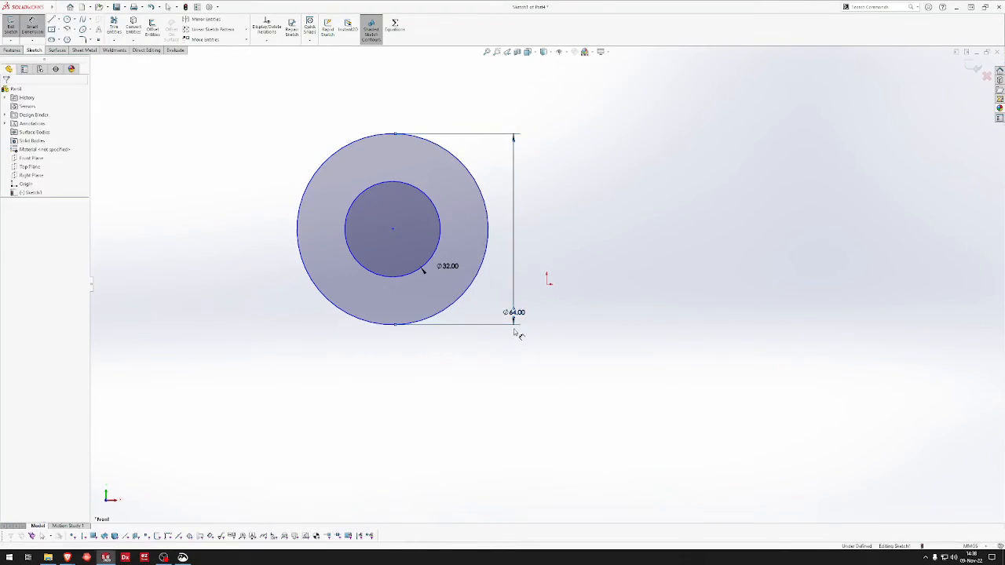
key("Escape")
Sketch a horizontal line about 48 mm long from the outer circle's lowest point and attach its free end to the origin
key("s")
left_click(502, 349)
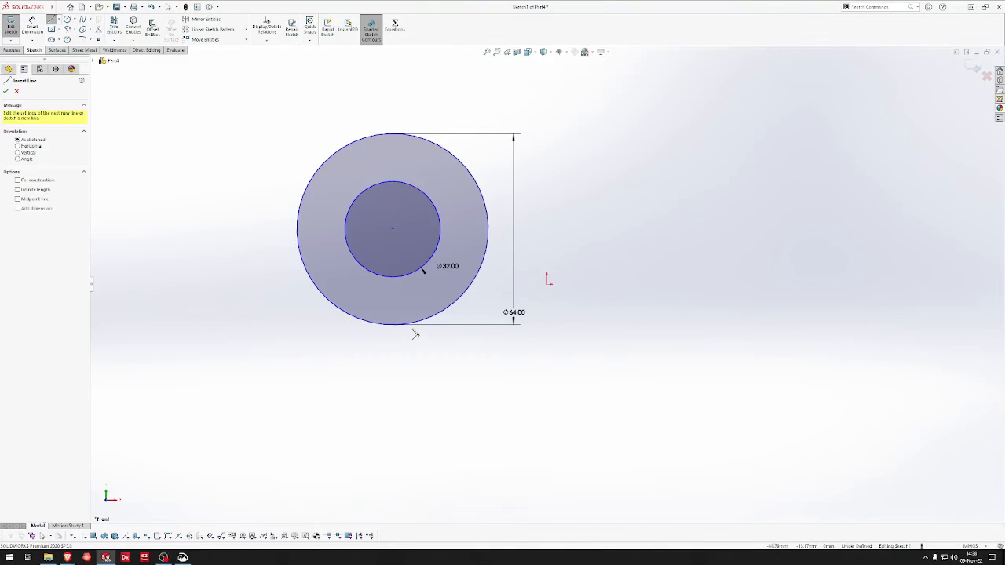
left_click(393, 324)
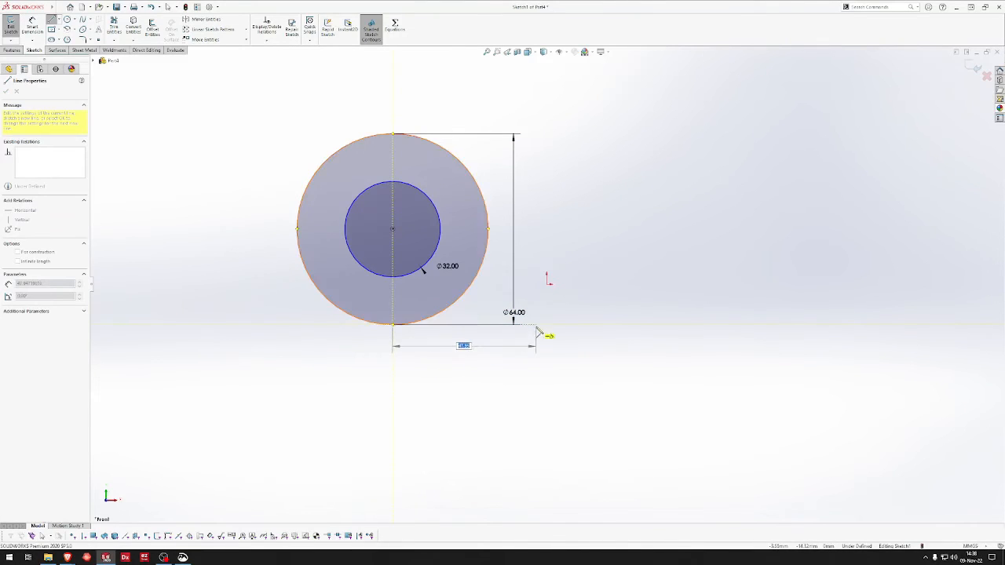
left_click(536, 324)
key("Escape")
mouse_move(538, 329)
left_mouse_down()
mouse_move(556, 289)
mouse_move(548, 284)
left_mouse_up()
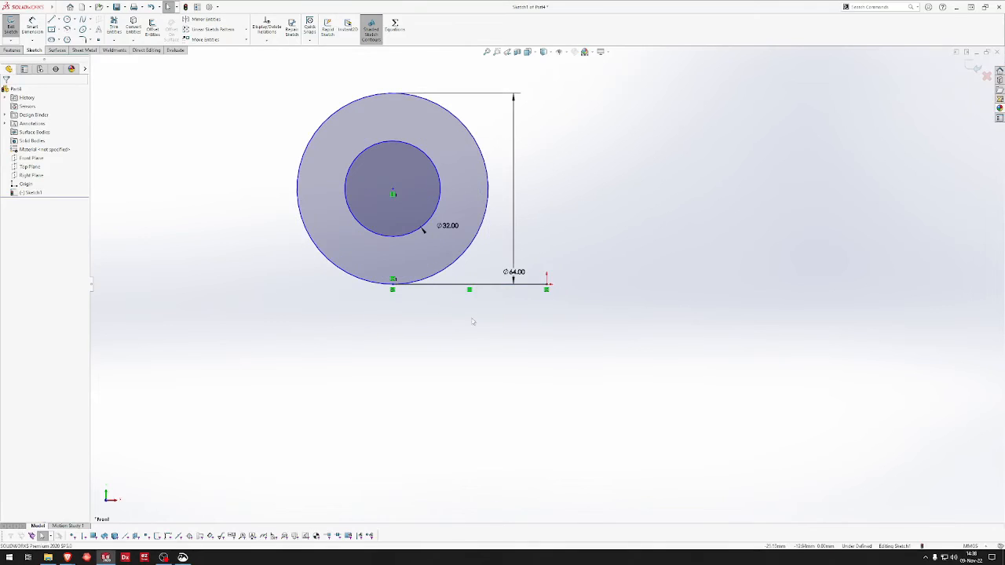
Sketch the upright arm's outline from the origin: about 73 mm up, across, partway down, and horizontally to the outer circle
key("s")
left_click(465, 327)
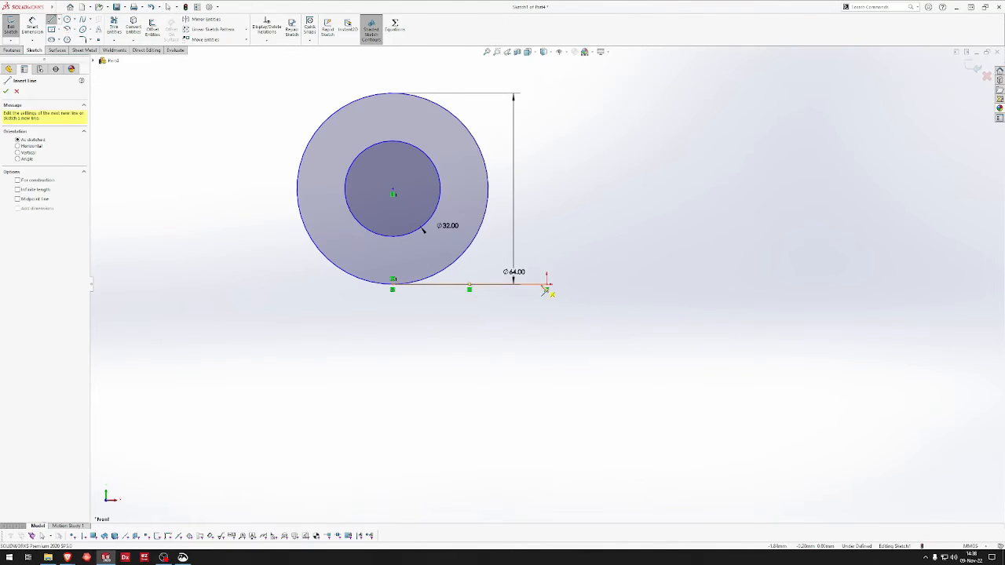
left_click(547, 284)
left_click(547, 67)
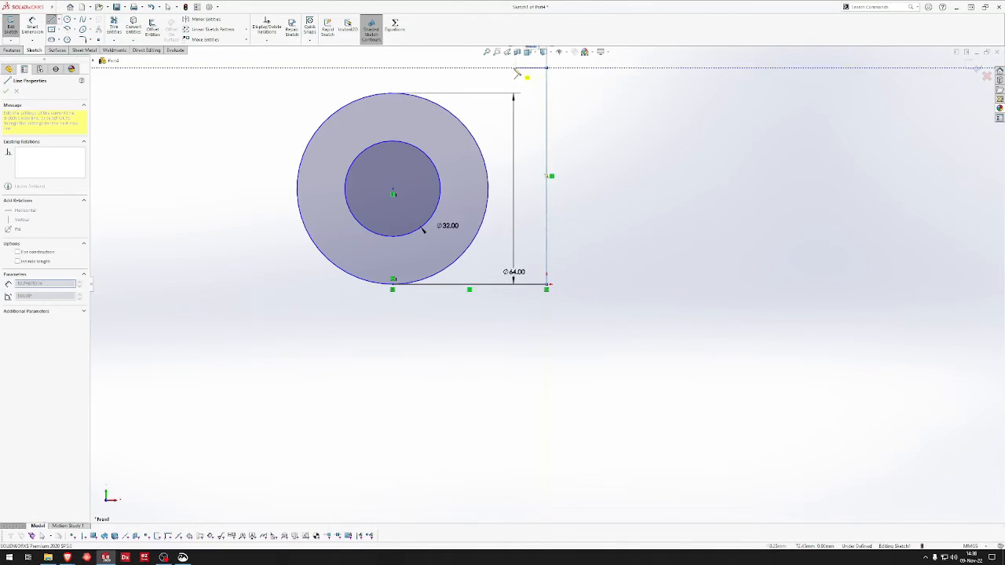
left_click(514, 67)
left_click(514, 206)
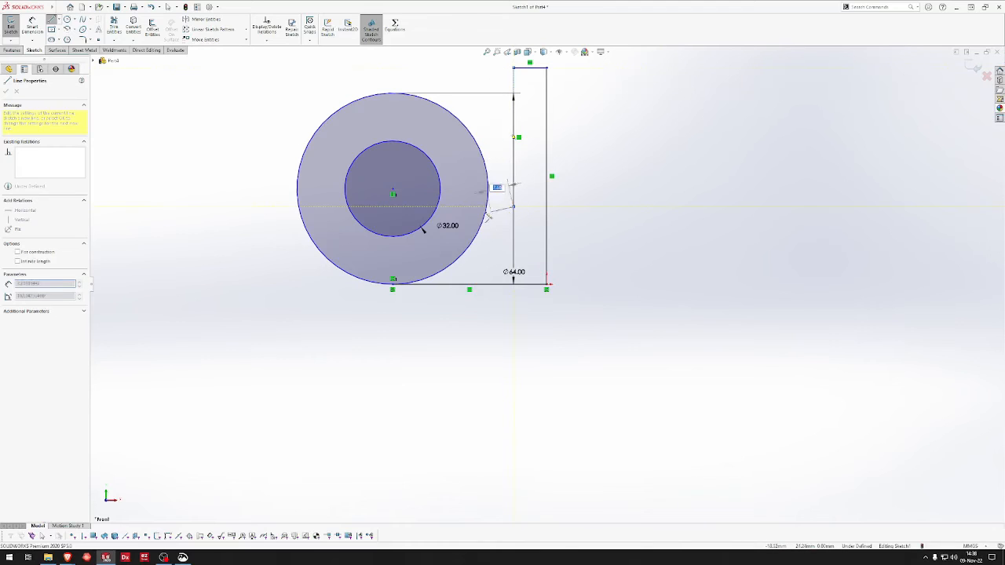
left_click(490, 207)
key("Escape")
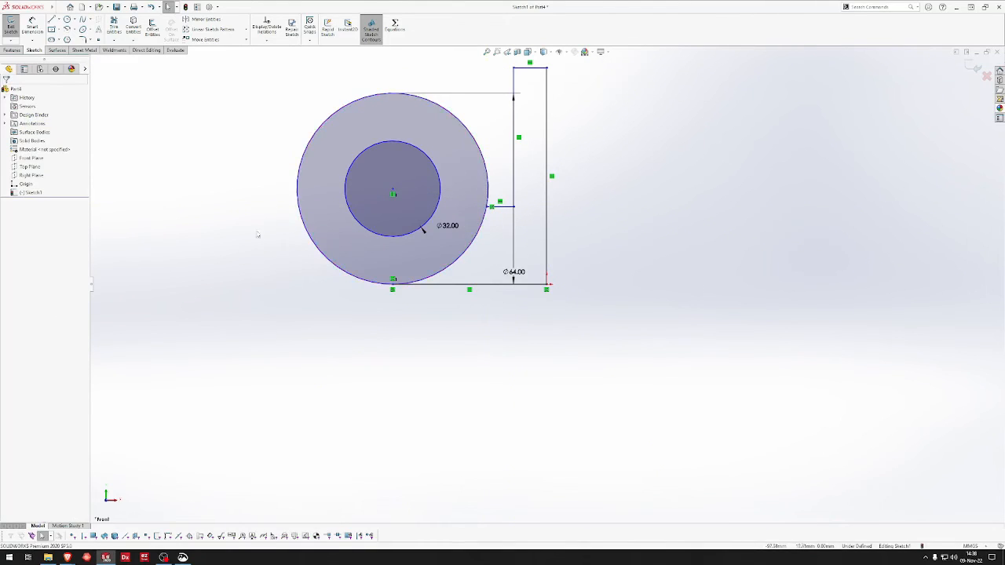
Move the circles farther from the upright and dimension their centre 95 mm horizontally from the upright's outer vertical line
left_click_drag(392, 194, 203, 194)
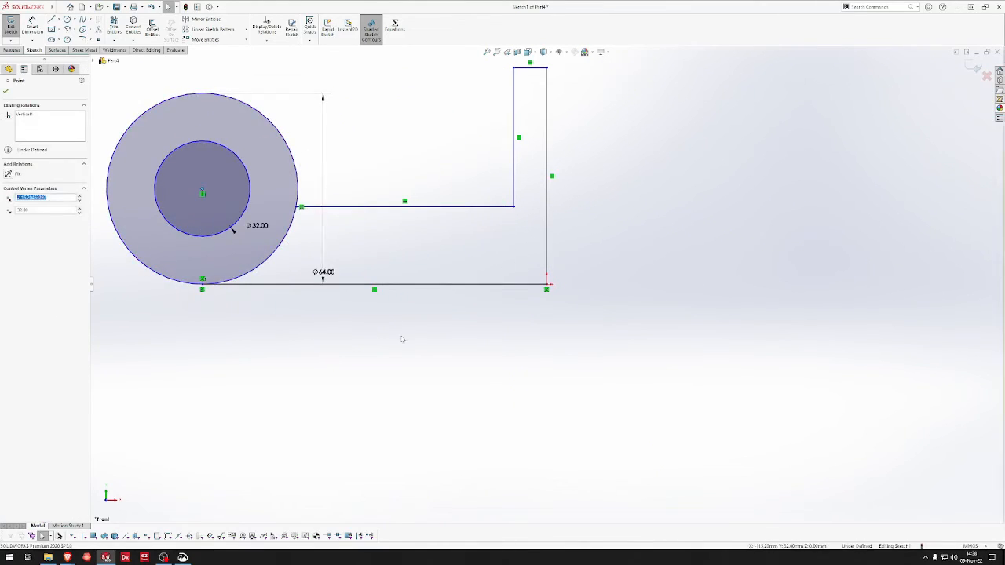
left_click(402, 339)
right_click_drag(402, 340, 403, 434)
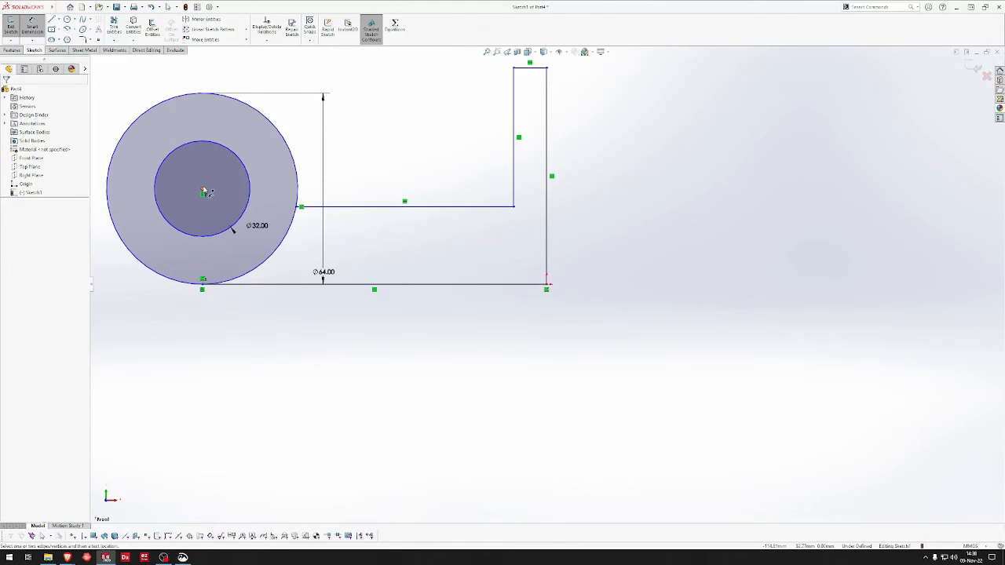
left_click(203, 193)
left_click(548, 267)
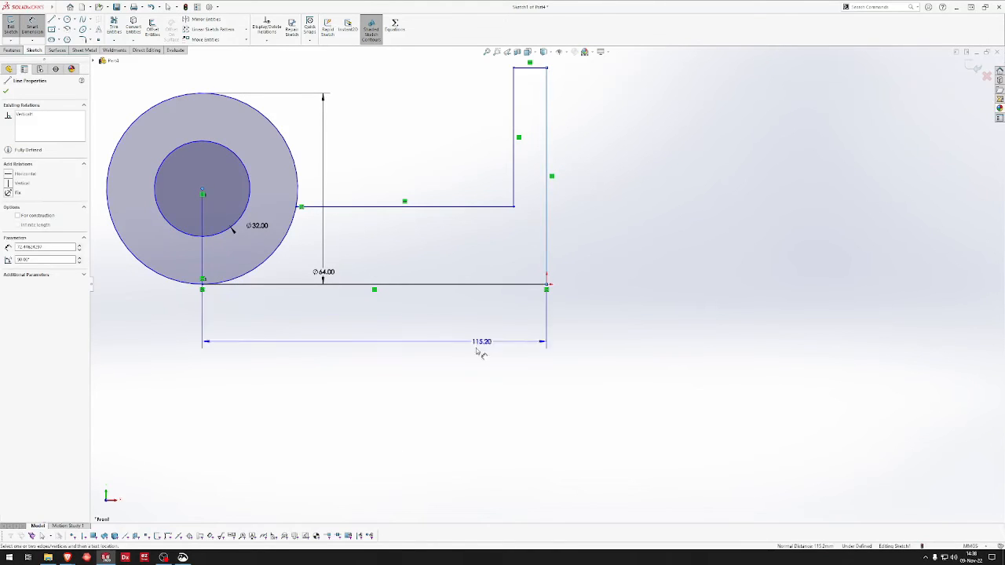
left_click(476, 355)
type("95")
key("Return")
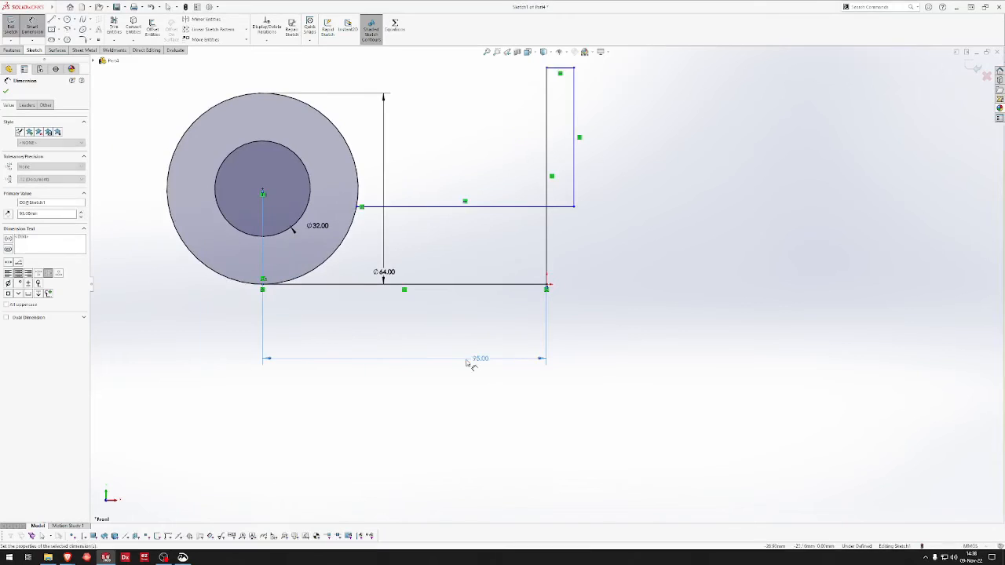
Dimension the upright arm's thickness between its two vertical lines as 16 mm
left_click(575, 201)
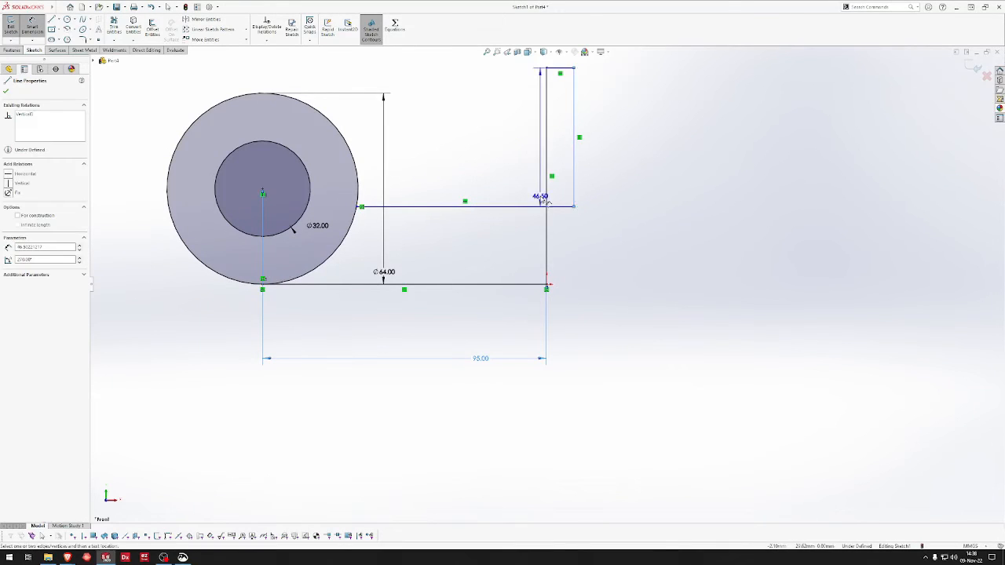
left_click(547, 200)
left_click(612, 194)
type("16")
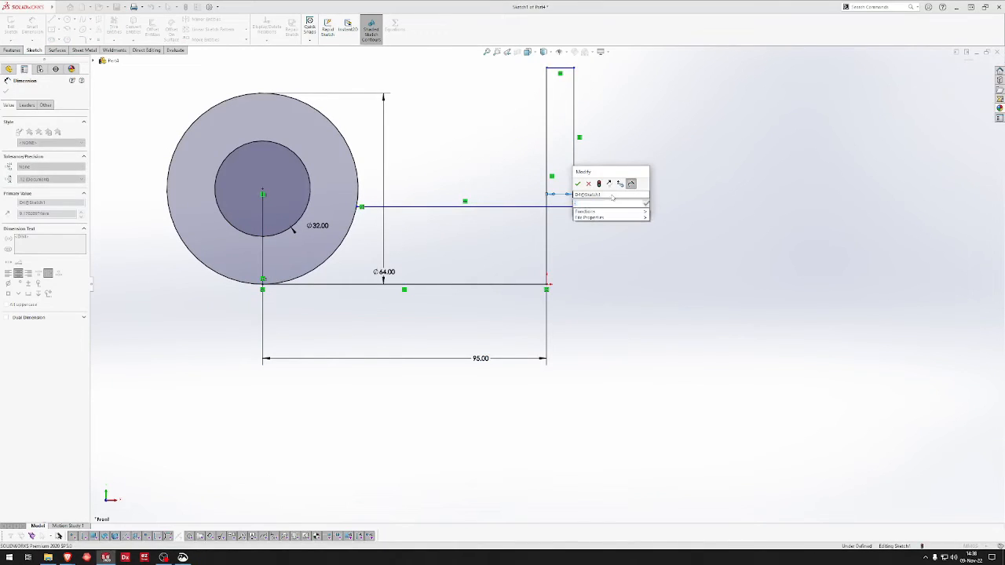
key("Return")
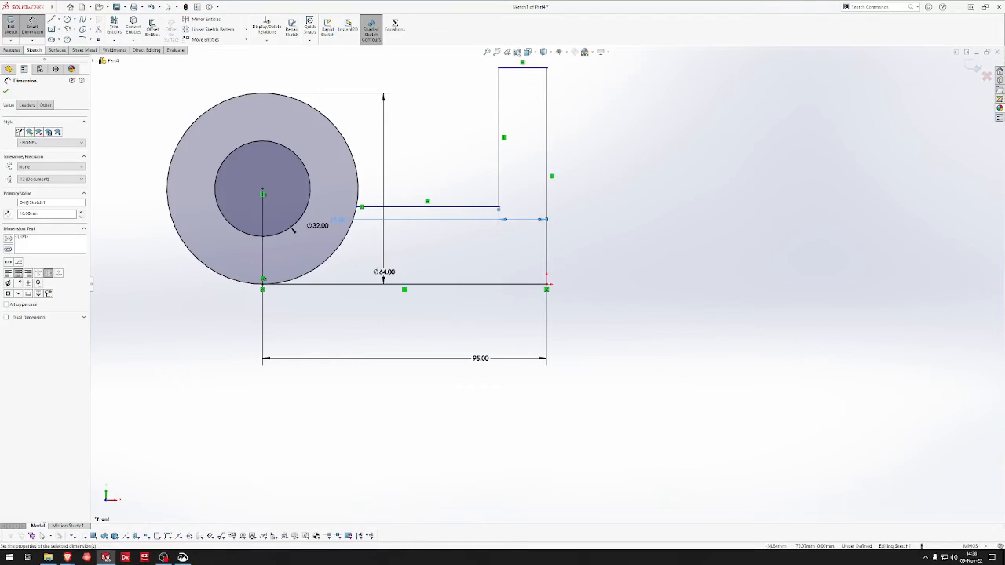
Dimension the upright arm's height as 90 mm
left_click(548, 85)
left_click(594, 100)
type("90")
key("Return")
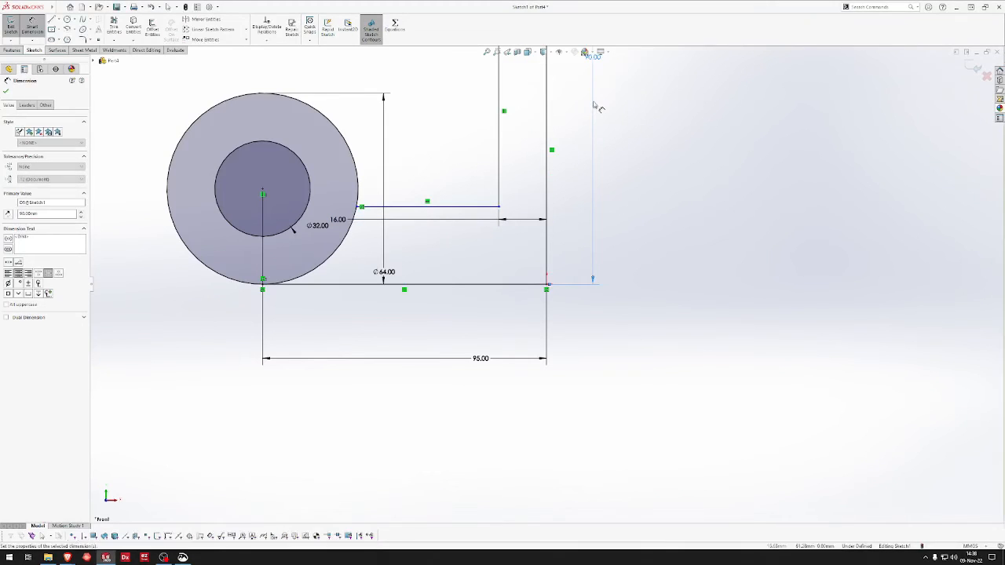
Dimension the thickness between the two horizontal lines joining the outer circle to the upright as 18 mm
left_click(421, 207)
left_click(647, 260)
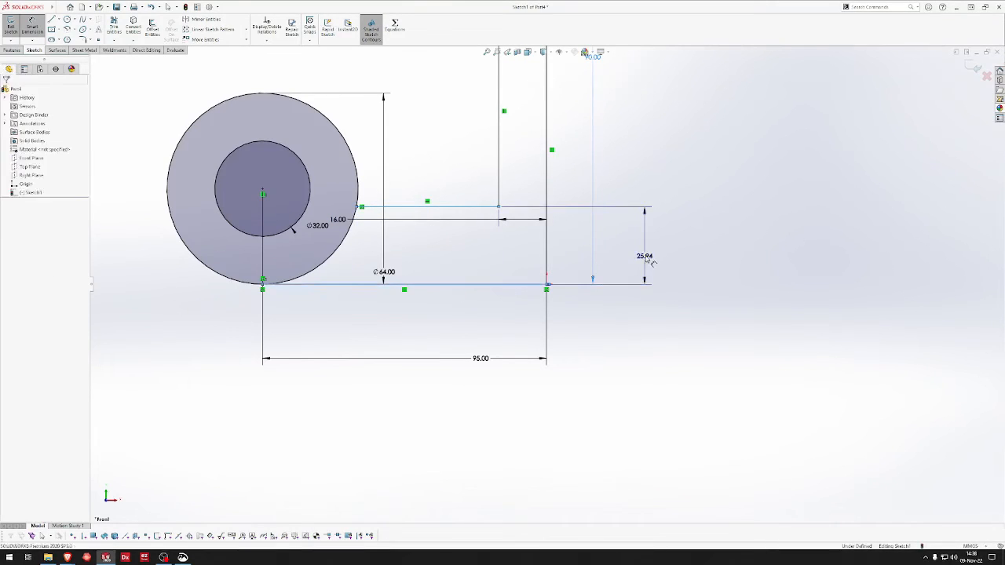
type("18")
key("Return")
key("f")
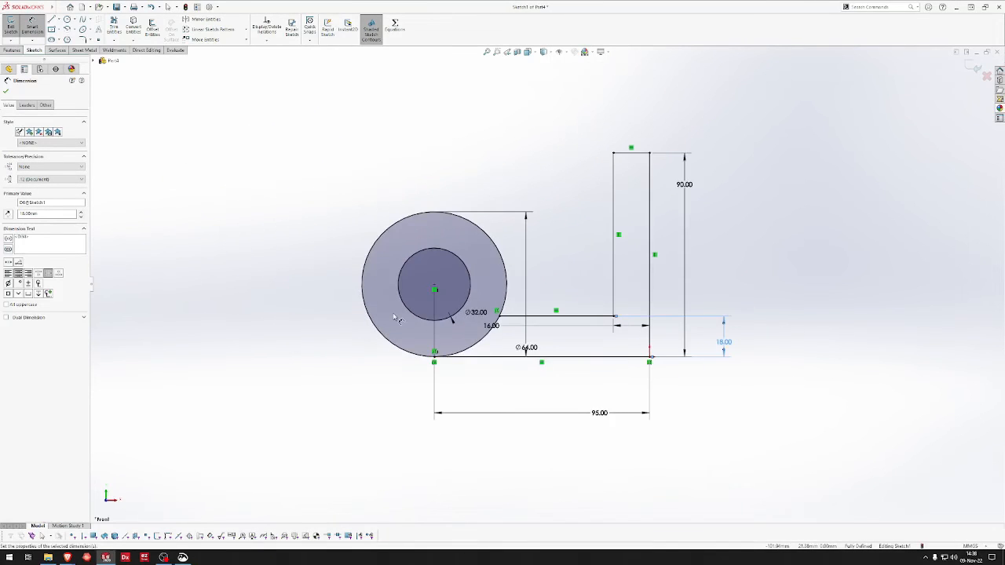
Sketch a second arm's outline from the outer circle's highest point: horizontally away from the upright, about 19 mm down, and back to the circle
key("s")
left_click(330, 326)
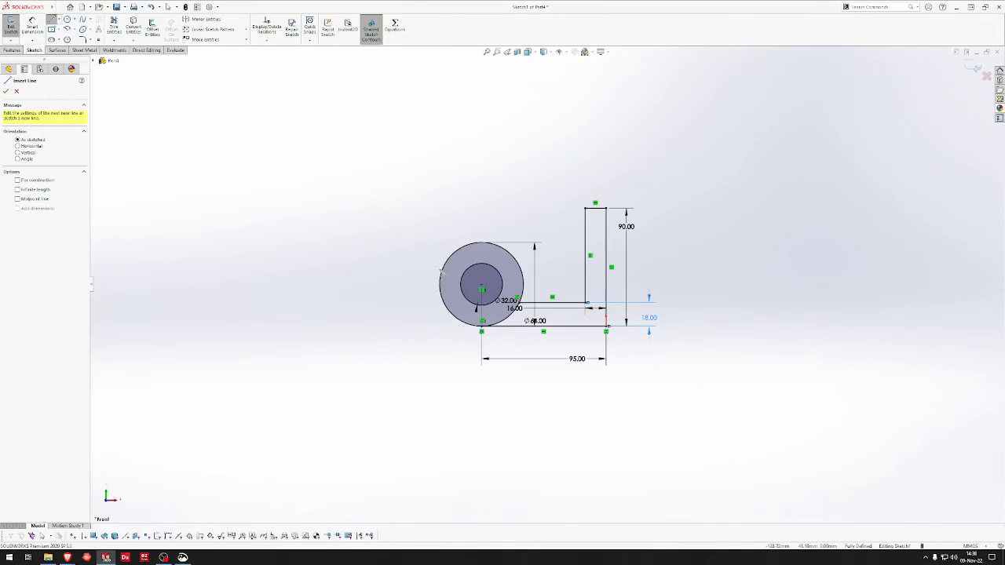
left_click(482, 242)
left_click(345, 242)
left_click(346, 267)
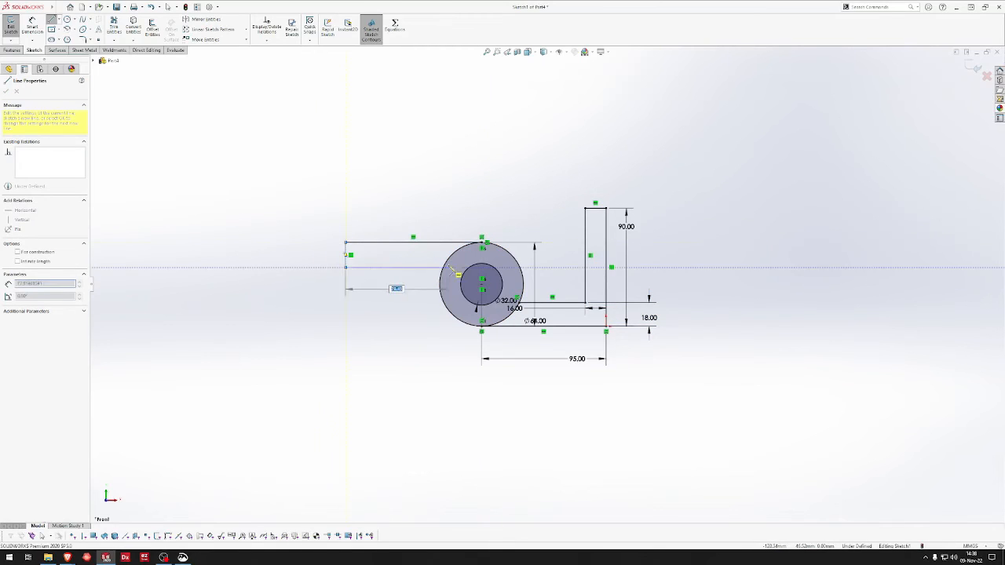
left_click(443, 268)
key("Escape")
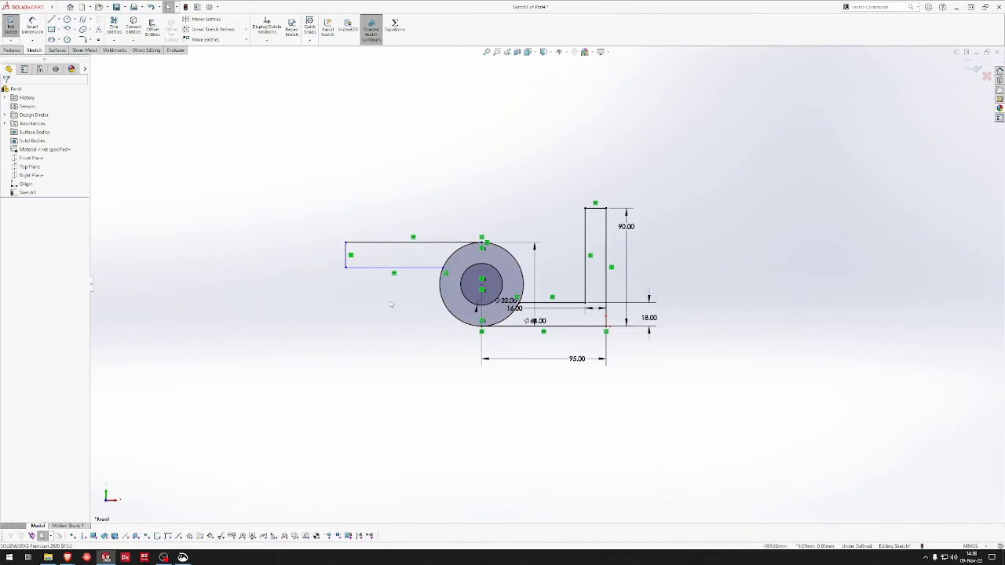
Dimension the overall width between the new arm's end line and the upright's outer line as 178 mm
right_click_drag(391, 303, 383, 398)
left_click(347, 258)
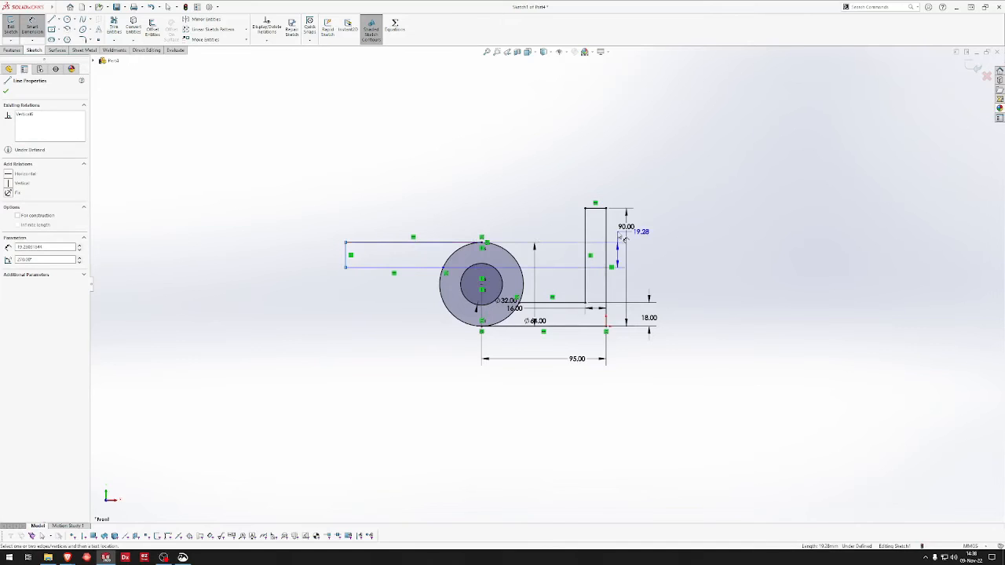
left_click(607, 246)
left_click(522, 169)
type("178")
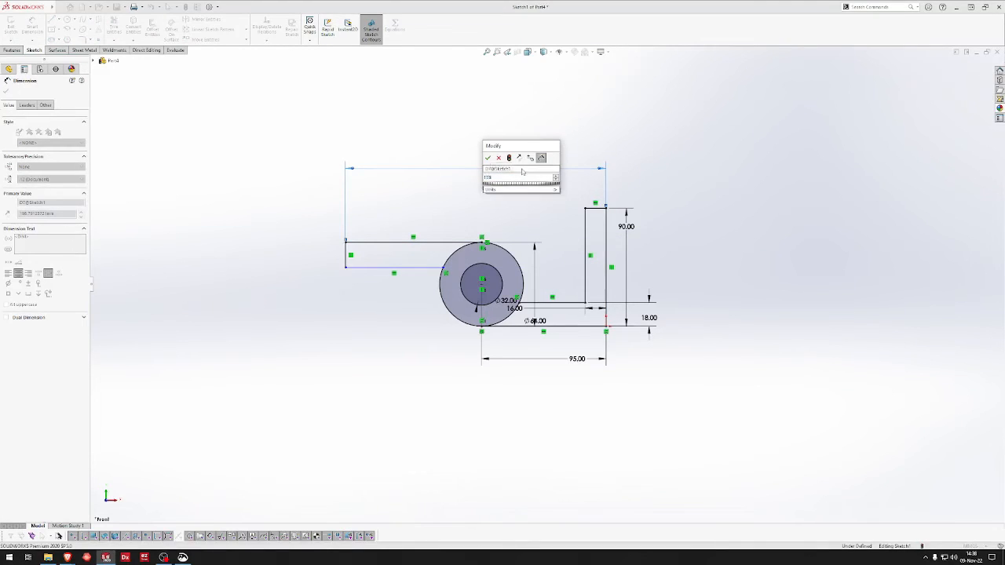
key("Return")
Dimension the new arm's end line as 20 mm
left_click(374, 265)
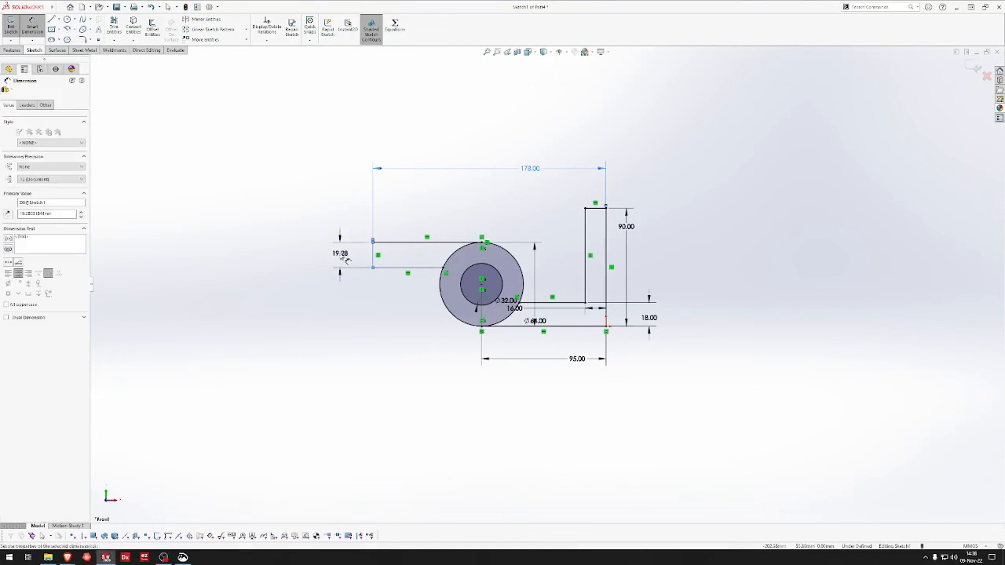
left_click(339, 254)
key("Return")
key("Escape")
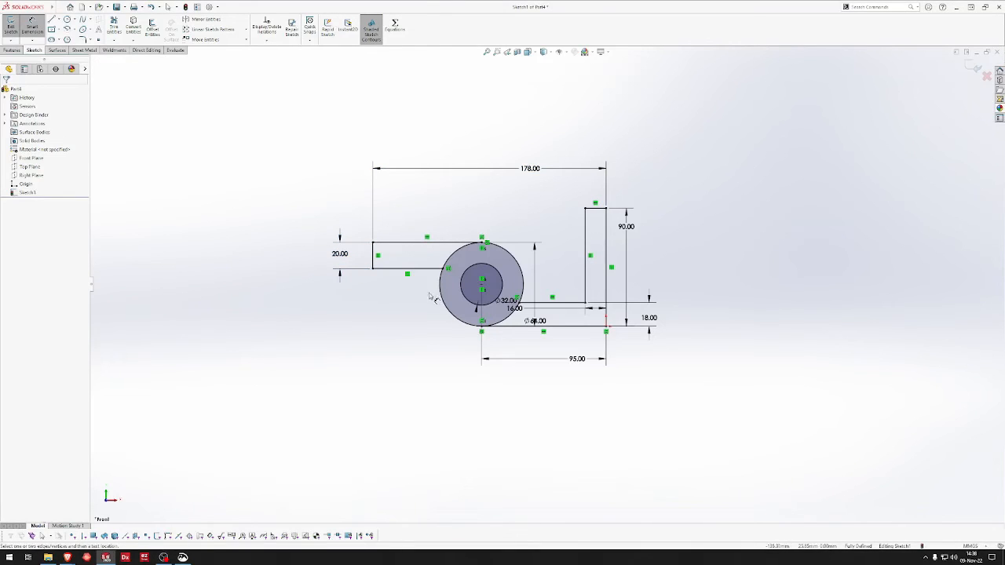
Power-trim the two arcs of the outer circle that separate it from the adjoining arms
key("s")
left_click(439, 331)
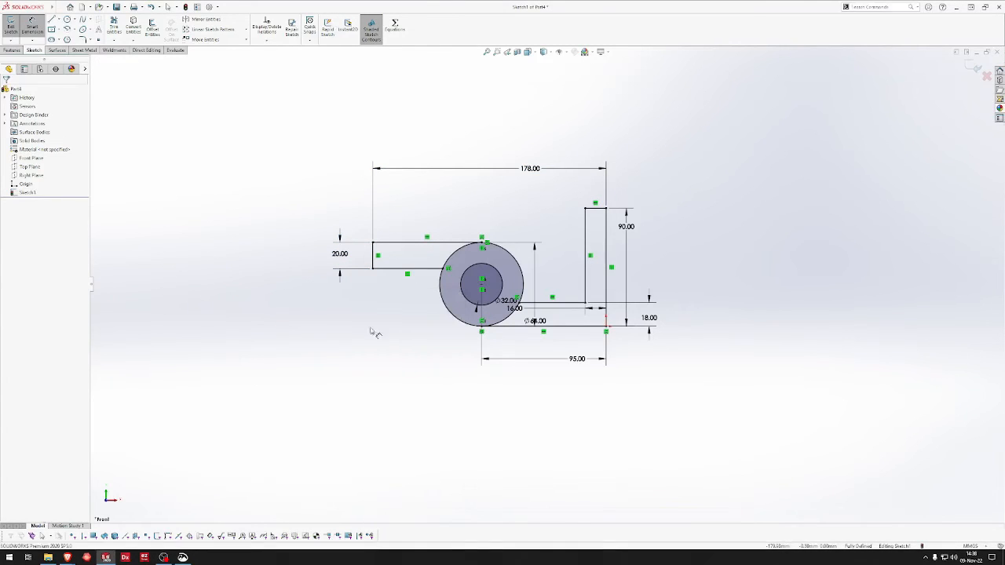
left_click_drag(438, 257, 453, 256)
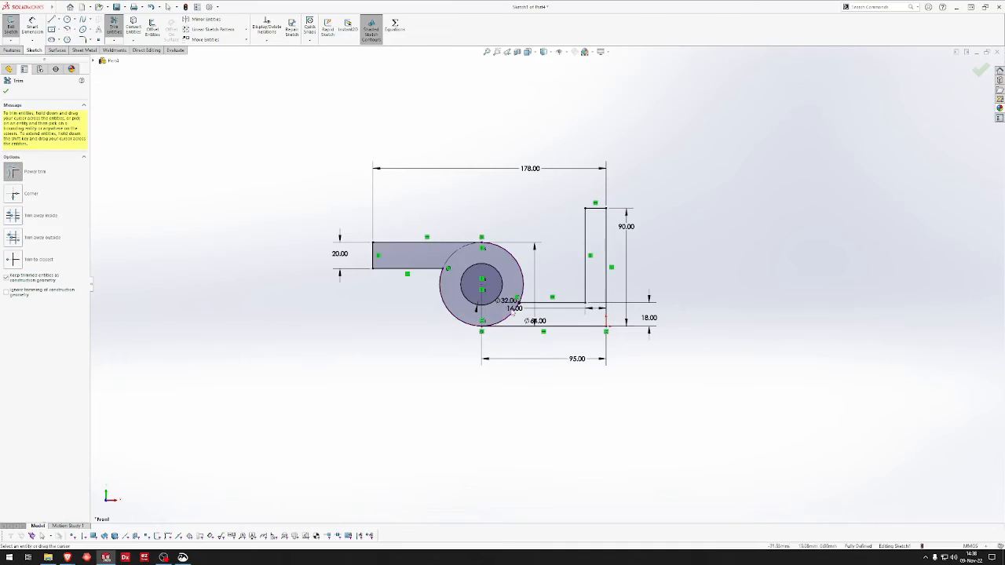
left_click_drag(512, 311, 503, 324)
Add 18 mm radius sketch fillets at both corners where the arms' inner horizontal lines meet the outer circle
key("s")
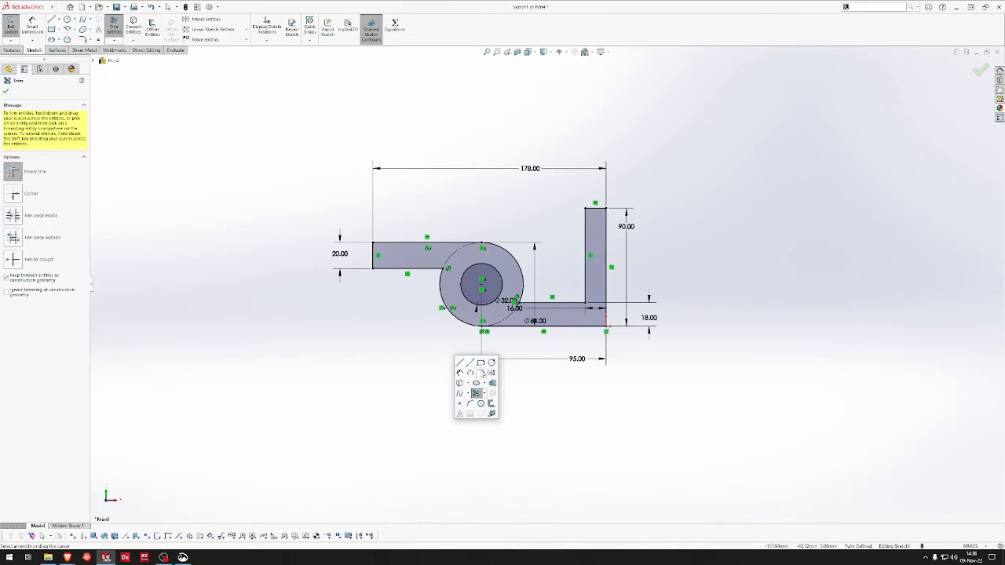
left_click(482, 371)
type("10.00mm")
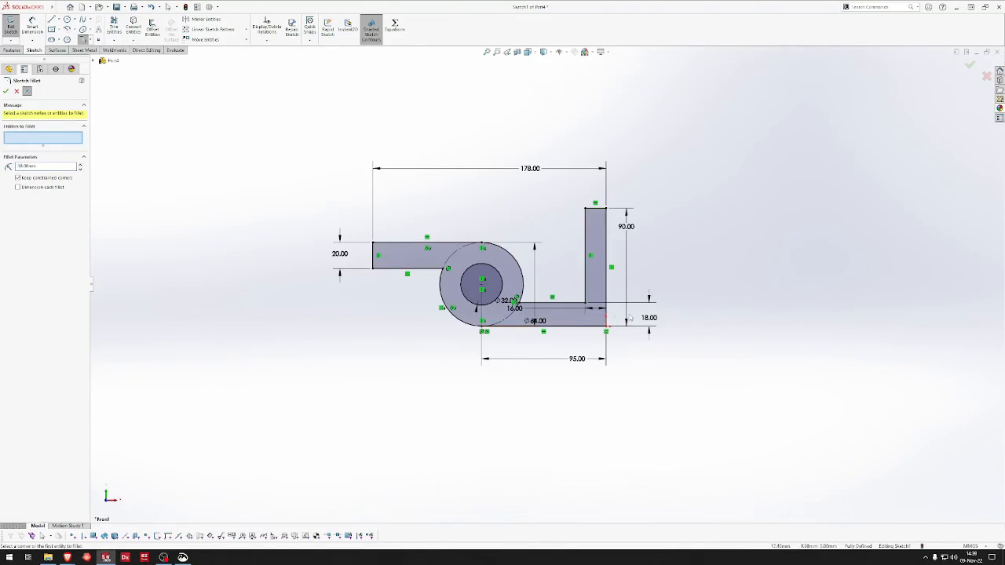
left_click(523, 303)
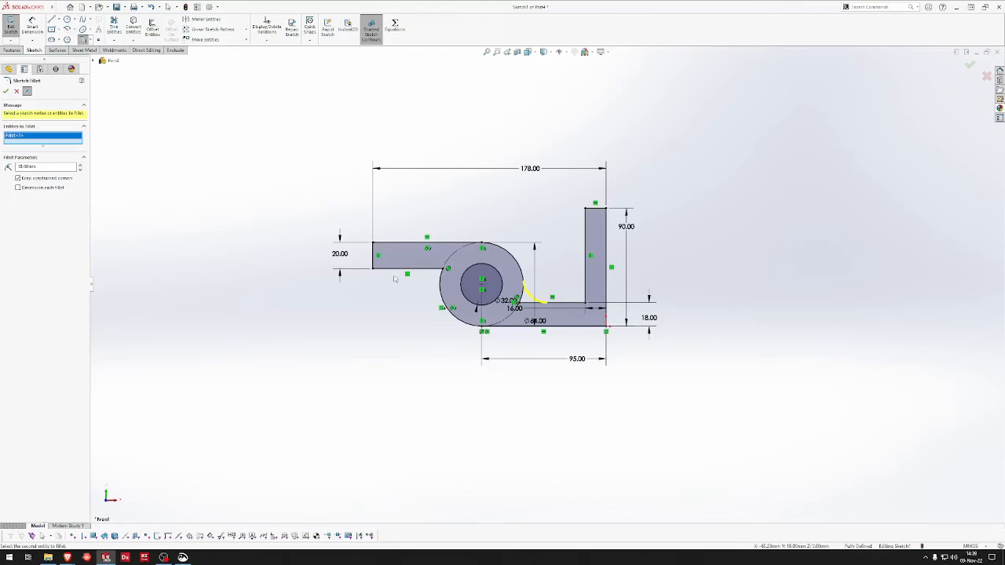
left_click(446, 270)
key("Return")
scroll(618, 330, "down", 3)
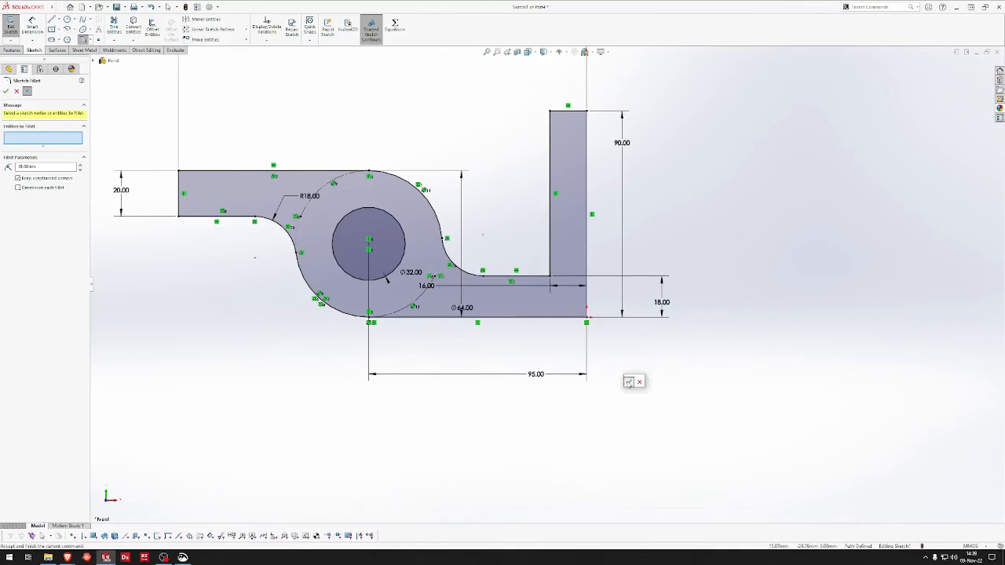
key("Escape")
Extrude the bracket profile 83 mm with the Mid Plane end condition
key("s")
left_click(667, 410)
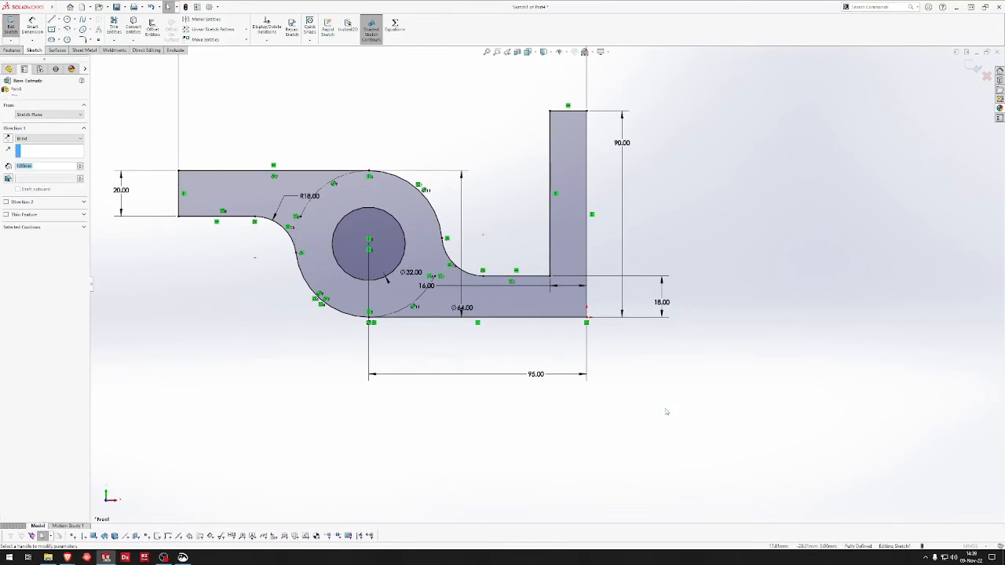
right_click(352, 305)
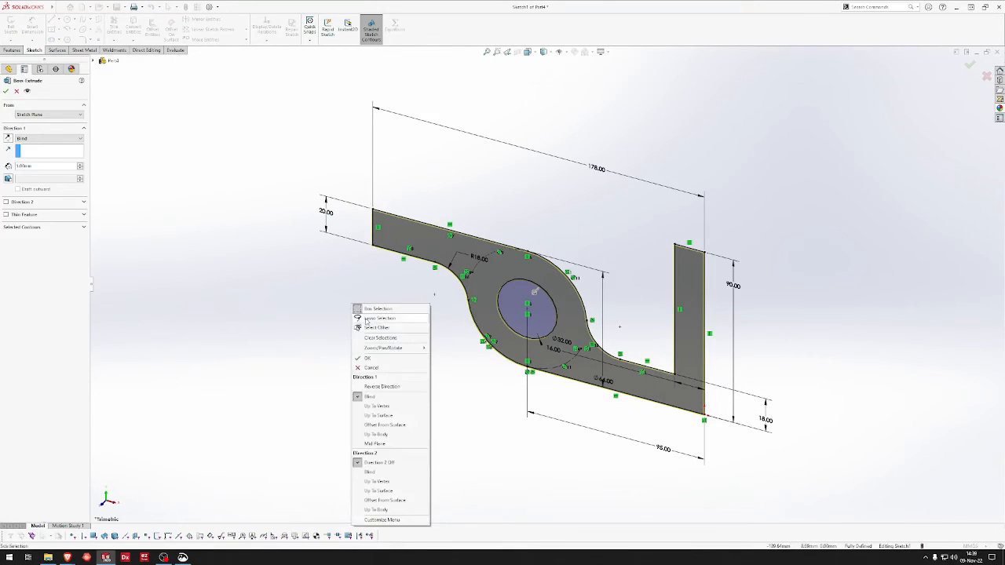
left_click(397, 443)
type("83")
key("Return")
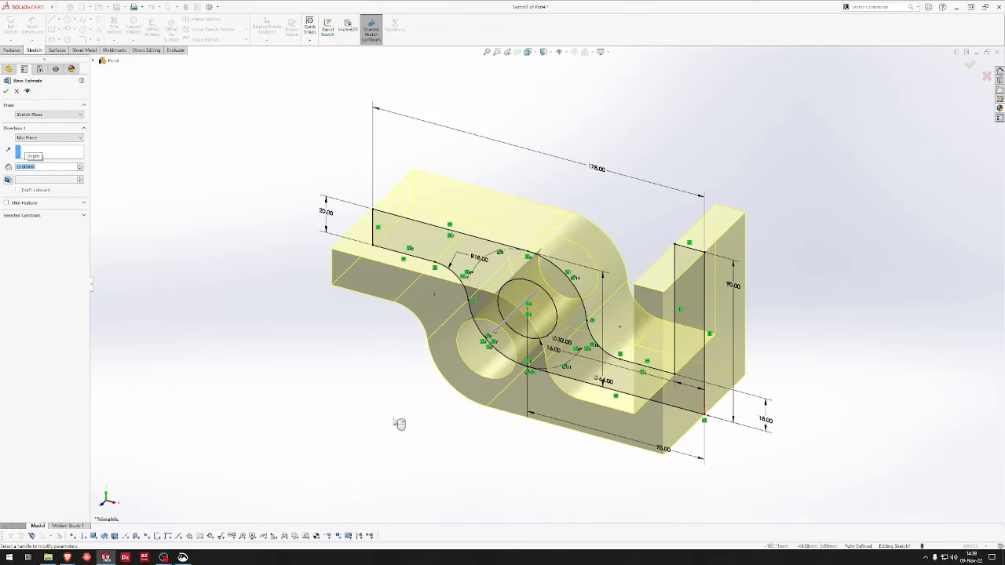
right_click(395, 411)
left_click(410, 319)
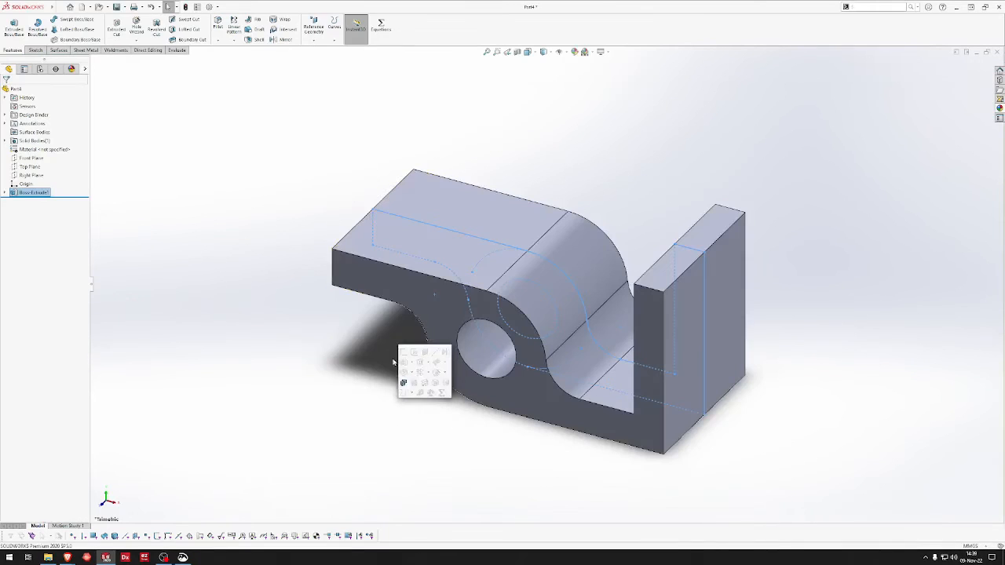
Chamfer the upright's two upper corner edges by 30 mm at 45°
left_click(409, 372)
left_click(420, 391)
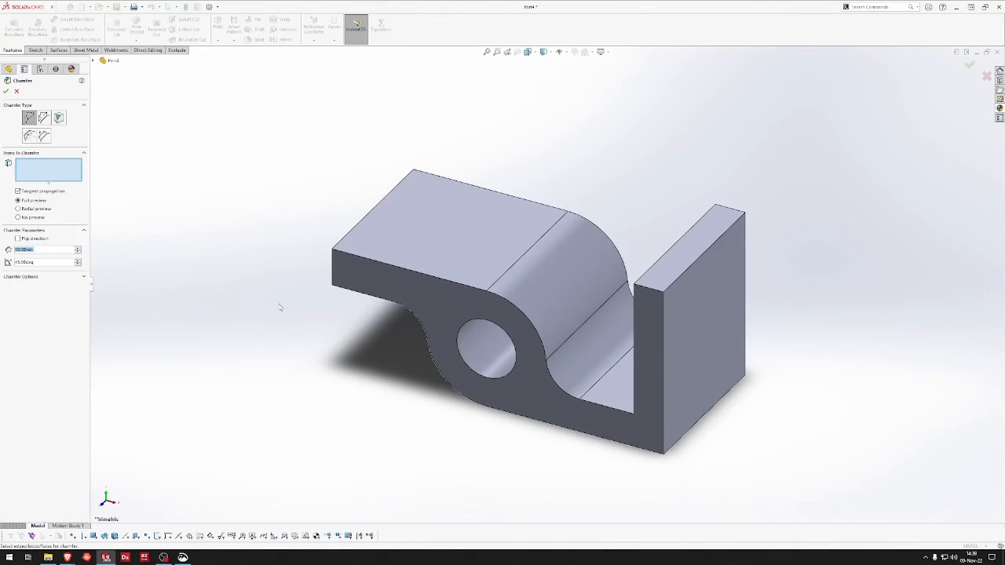
type("10")
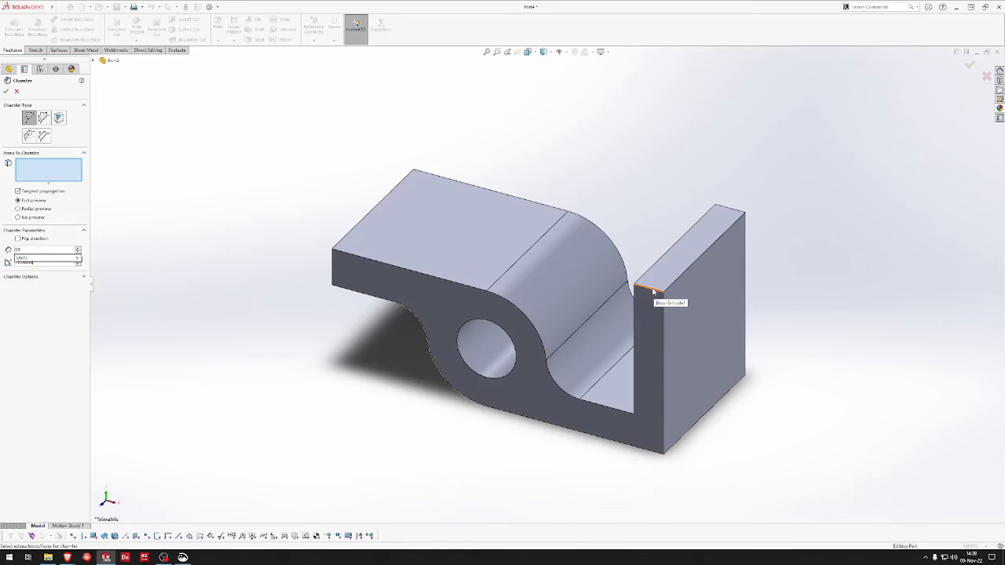
key("Return")
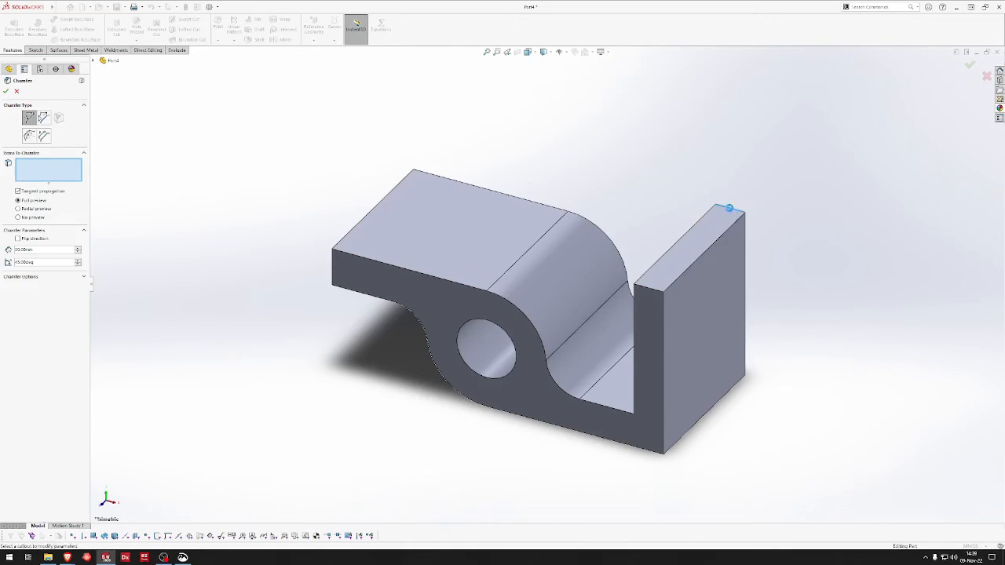
left_click(731, 209)
left_click(658, 290)
right_click(658, 293)
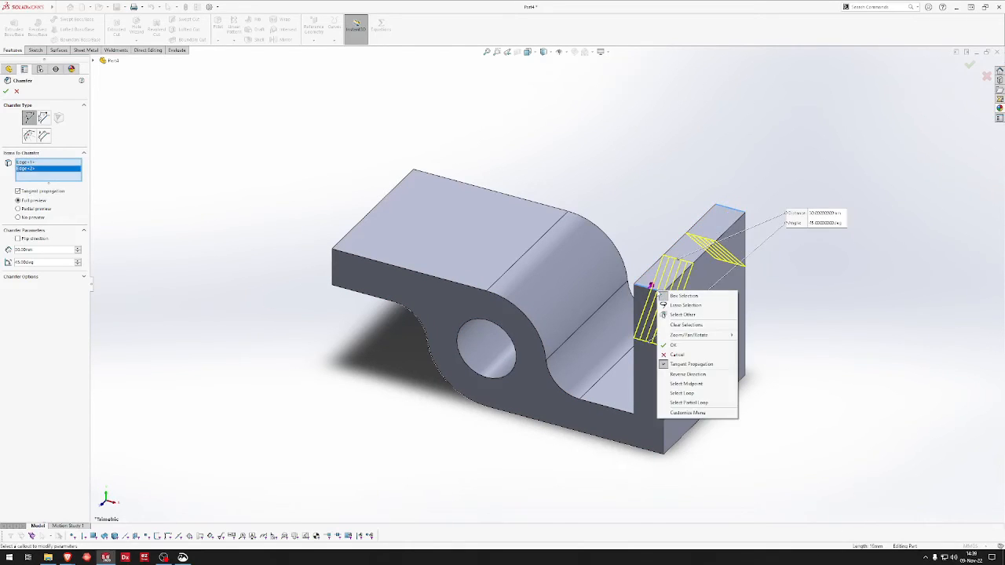
left_click(669, 346)
Set up a 15 mm by 60° chamfer on the two vertical corner edges at the horizontal arm's free end
middle_click_drag(377, 338, 438, 429)
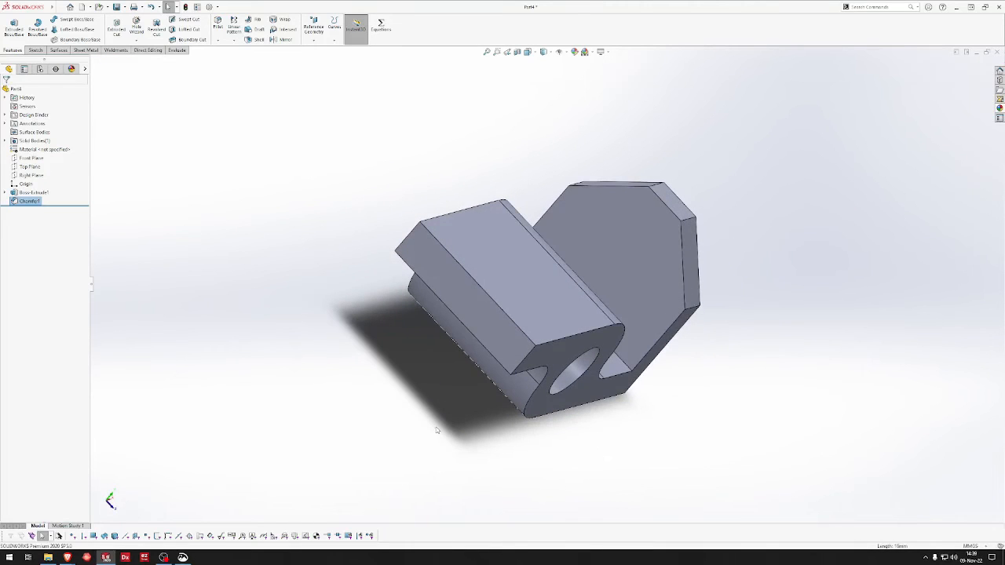
key("Return")
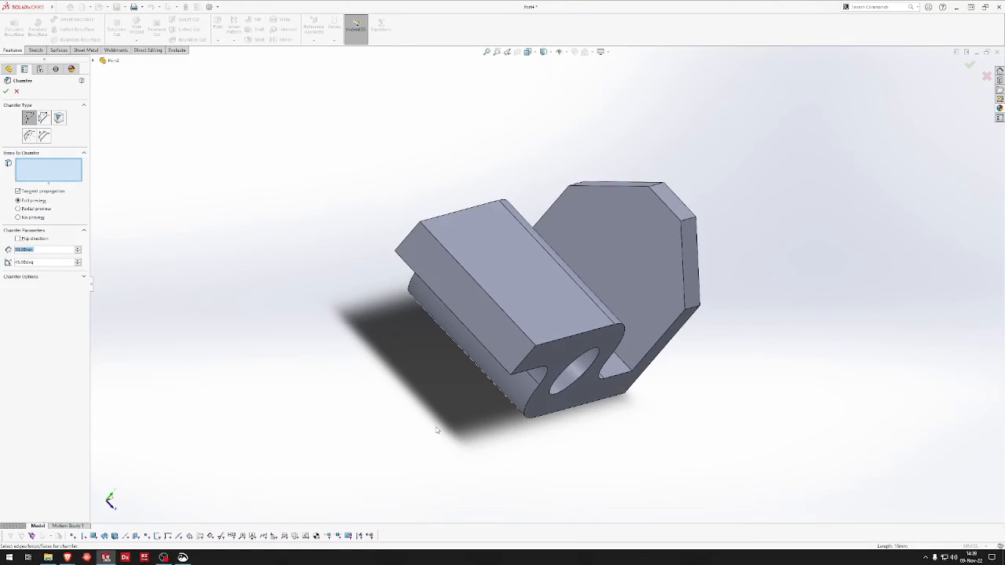
type("15")
key("Tab")
type("60")
key("Tab")
left_click(518, 368)
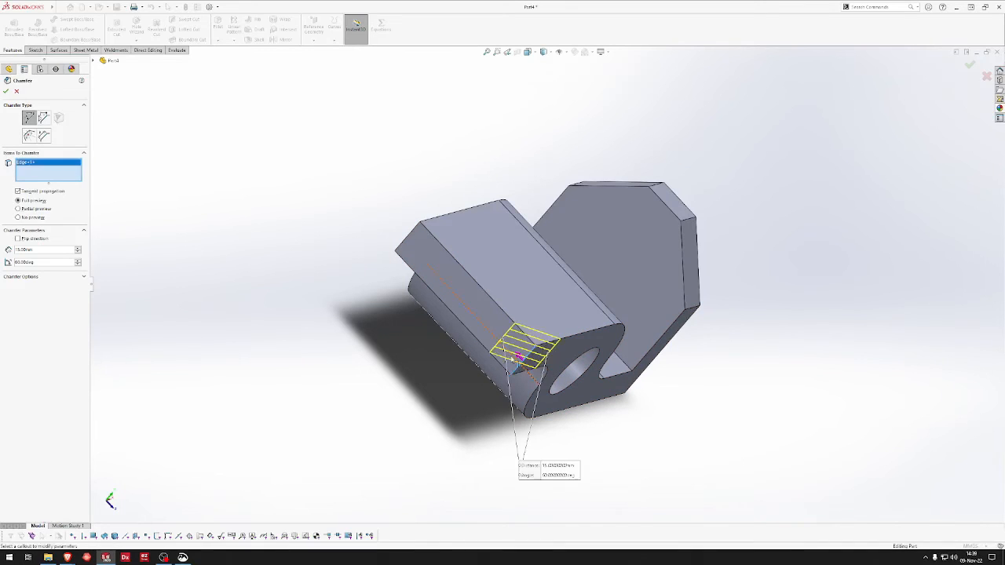
left_click(417, 239)
middle_click_drag(417, 239, 363, 254)
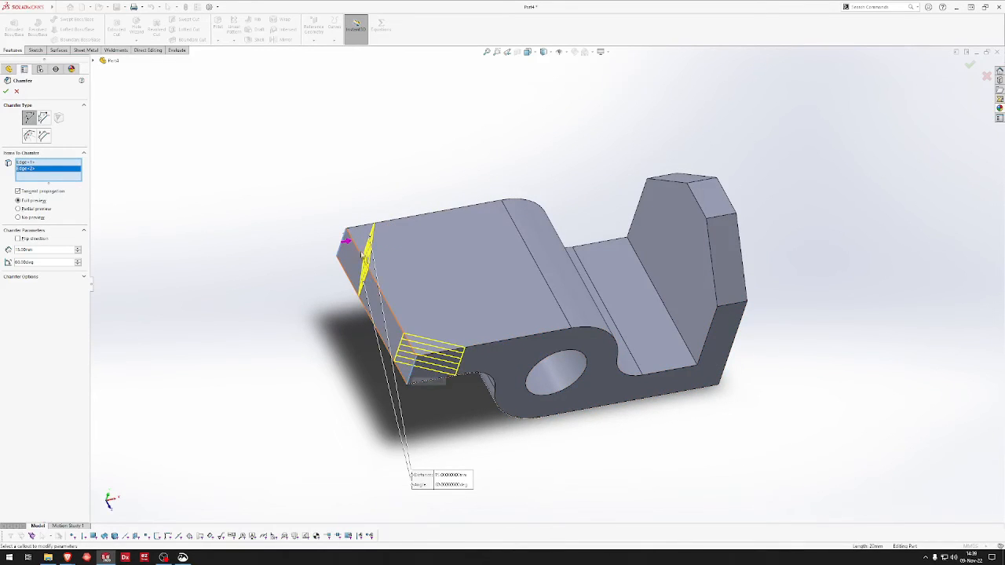
Reverse the chamfer direction at the arm's near corner only, keep the far corner edge selected, and apply the chamfer
left_click(343, 249)
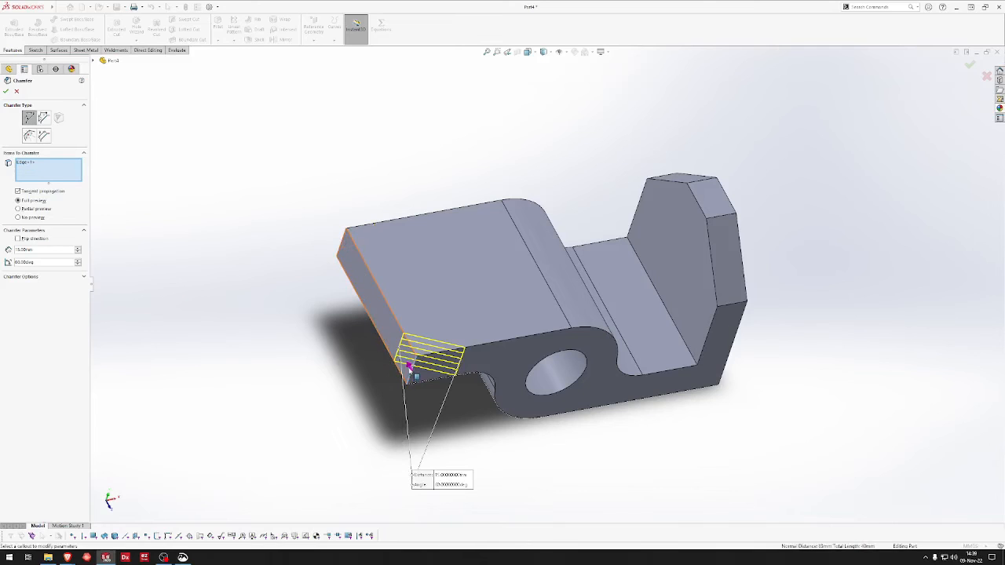
left_click(345, 241)
left_click(353, 275)
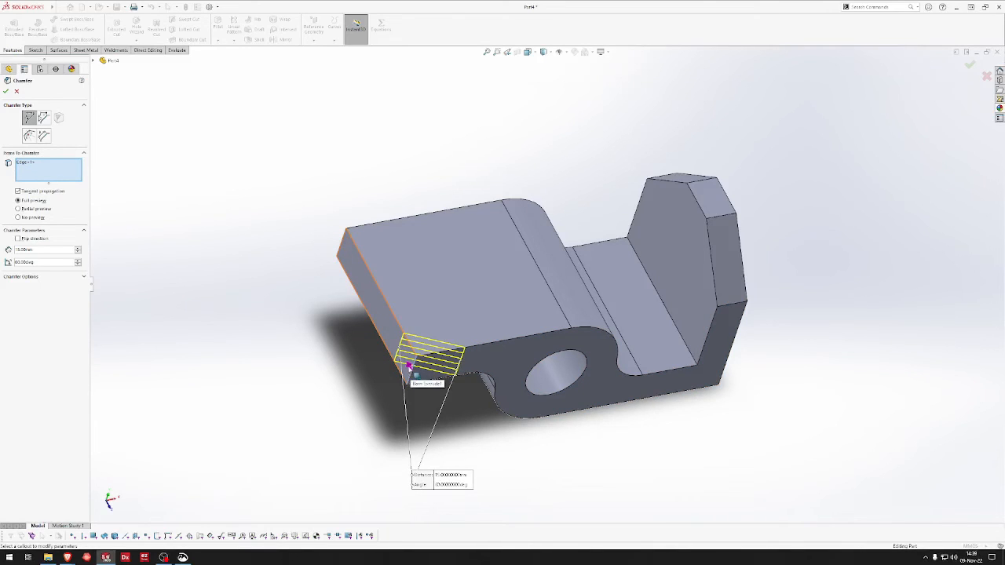
left_click(409, 368)
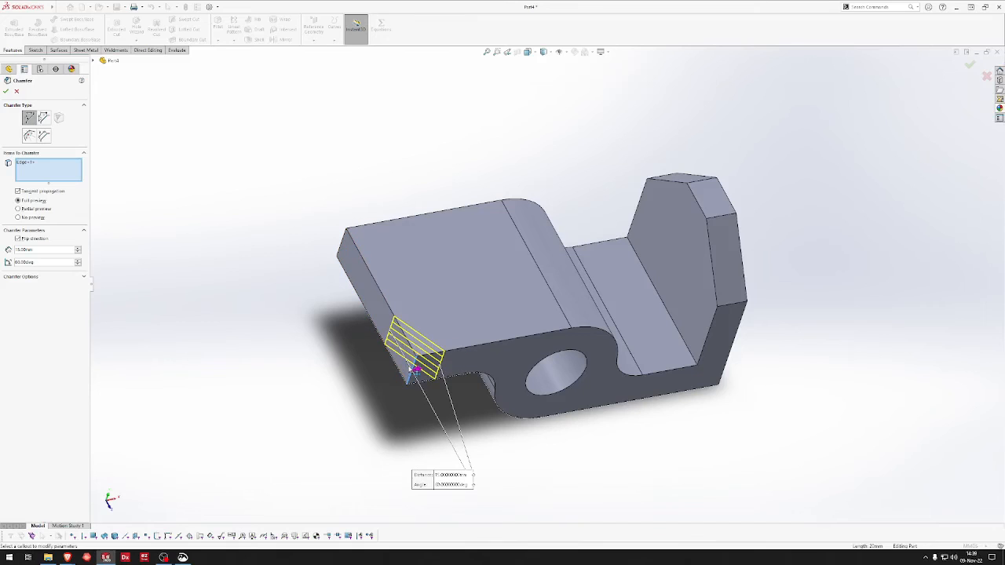
left_click(344, 245)
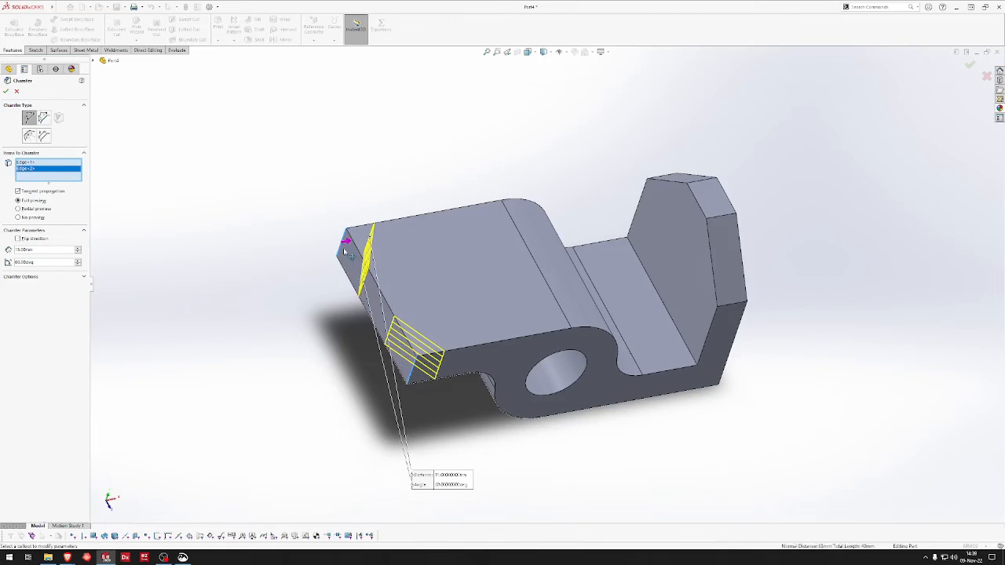
right_click(344, 250)
left_click(358, 305)
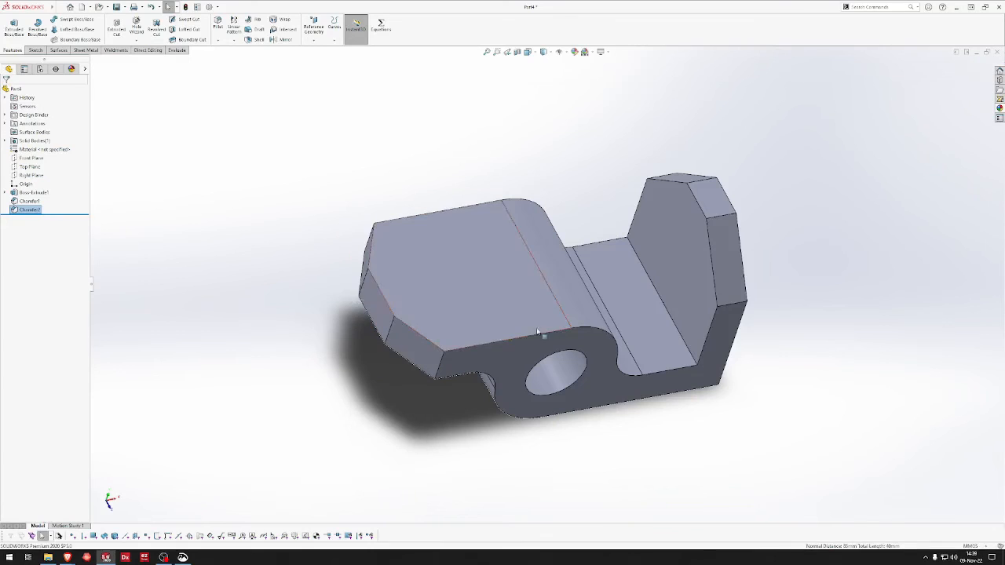
Sketch an 18 mm diameter circle on the horizontal arm's upper face, near its chamfered free end
middle_click_drag(626, 256, 564, 261)
left_click(398, 254)
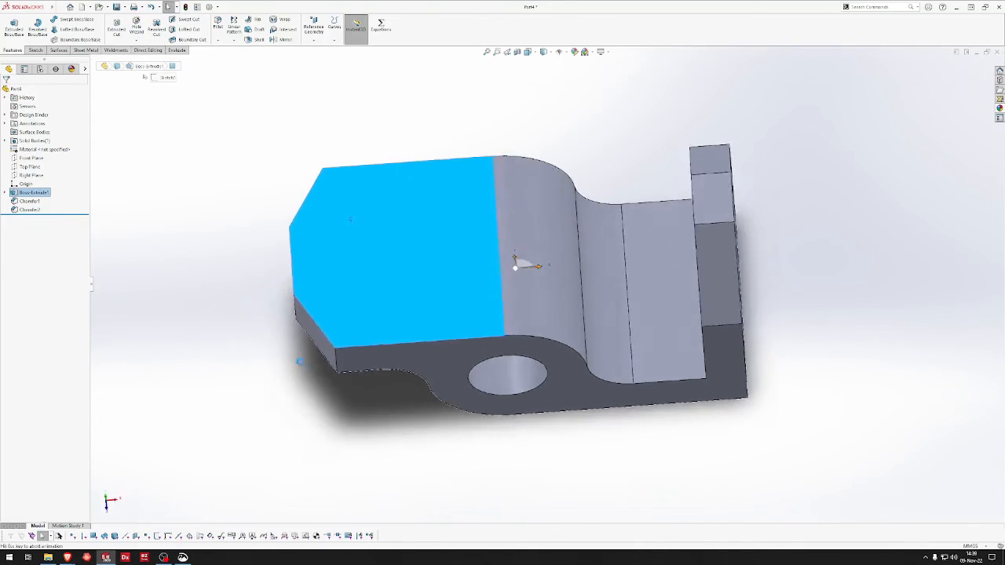
key("s")
left_click(339, 372)
left_click(336, 289)
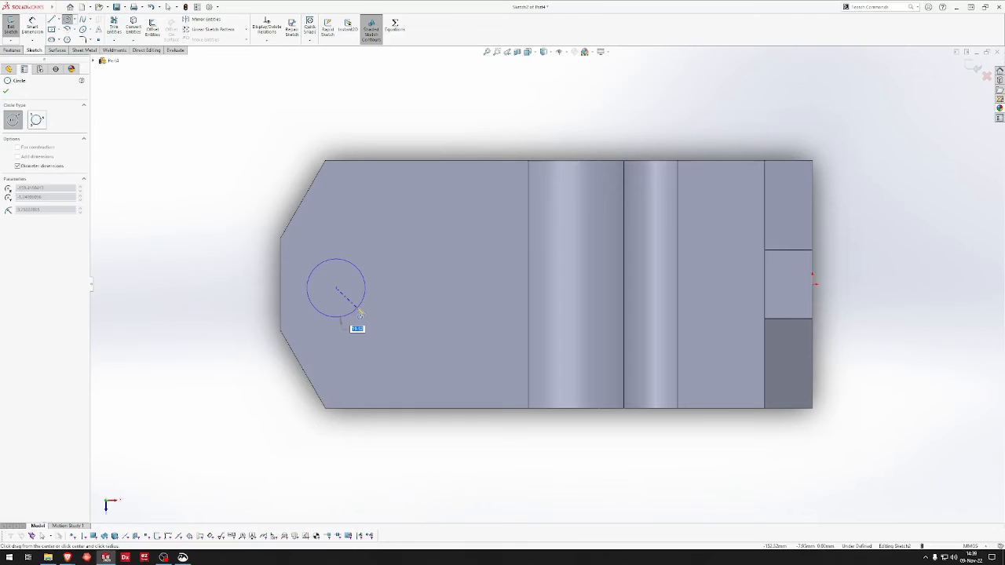
left_click(359, 312)
key("Escape")
Dimension the circle's center 155 mm from the upright's outer edge
key("s")
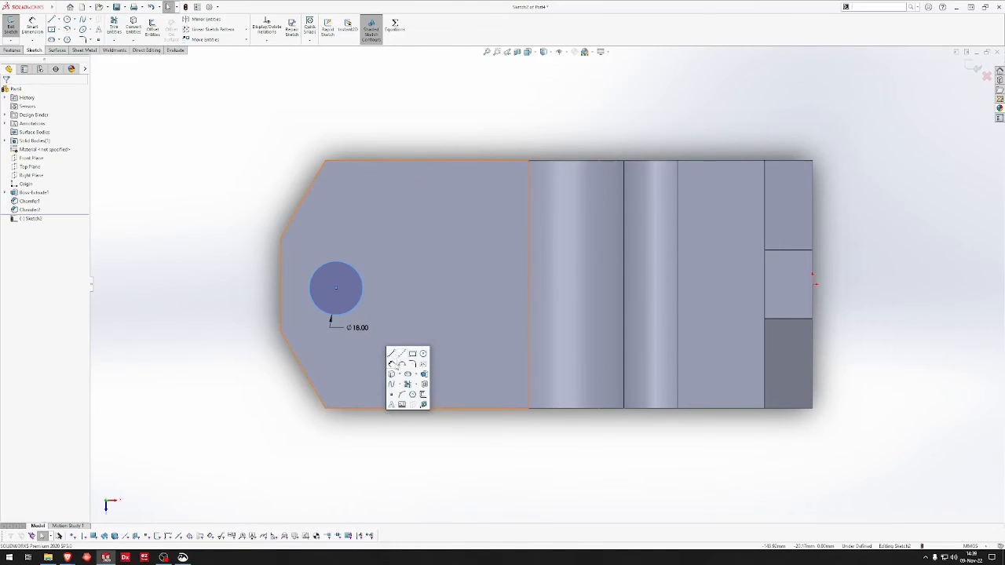
left_click(396, 365)
left_click(336, 288)
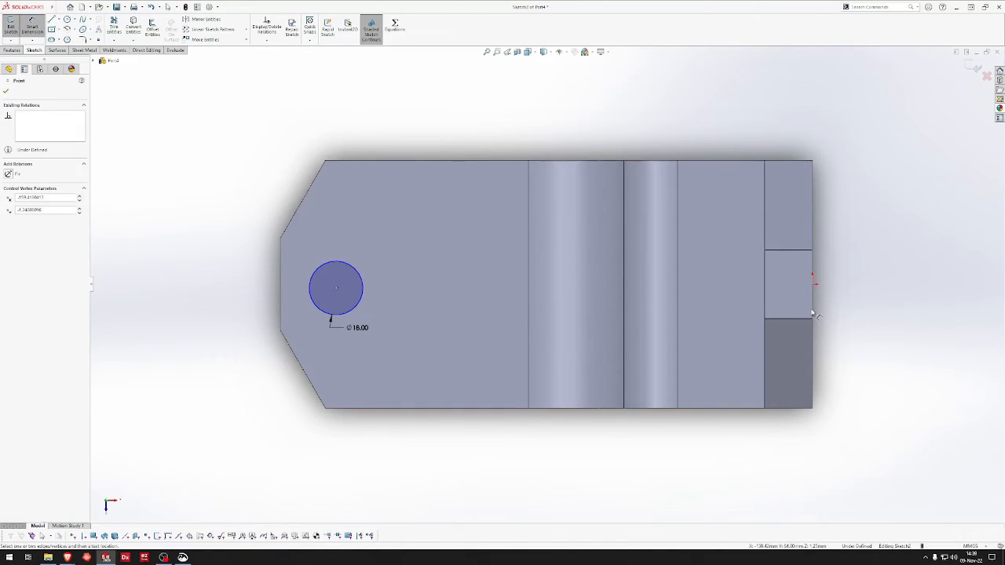
left_click(813, 314)
left_click(689, 295)
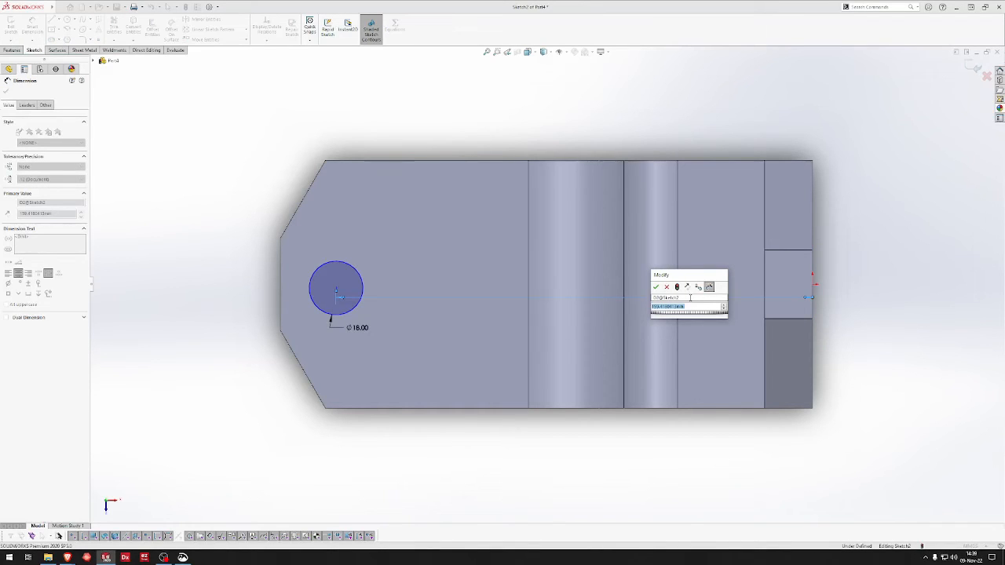
type("155")
key("Return")
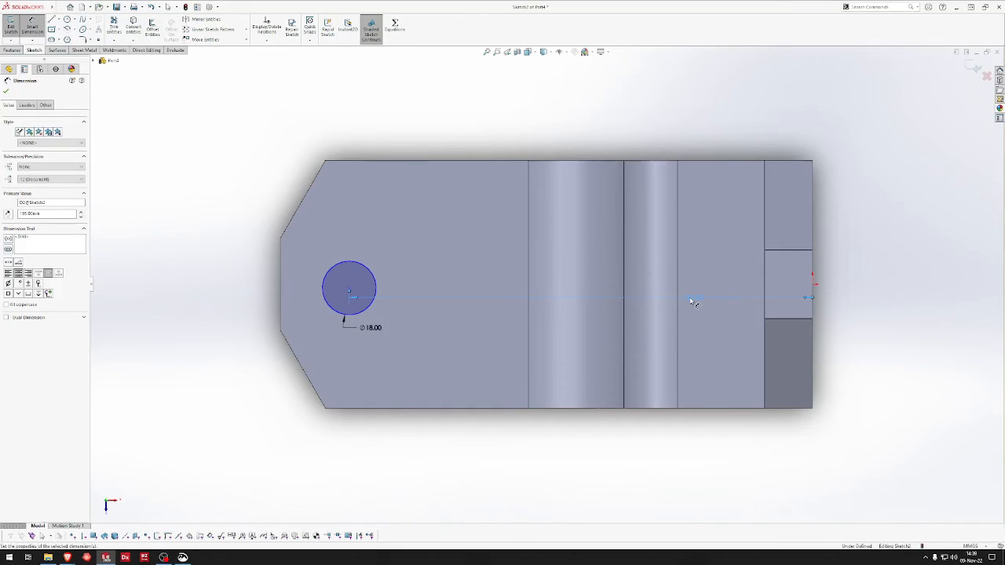
left_click(698, 307)
left_click(709, 329)
right_click_drag(709, 330, 781, 388)
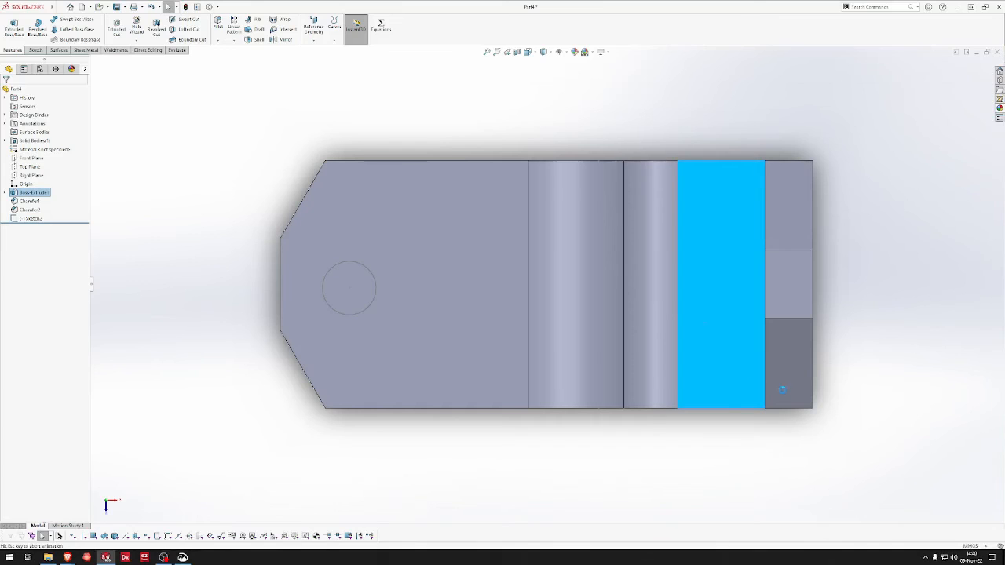
key("Escape")
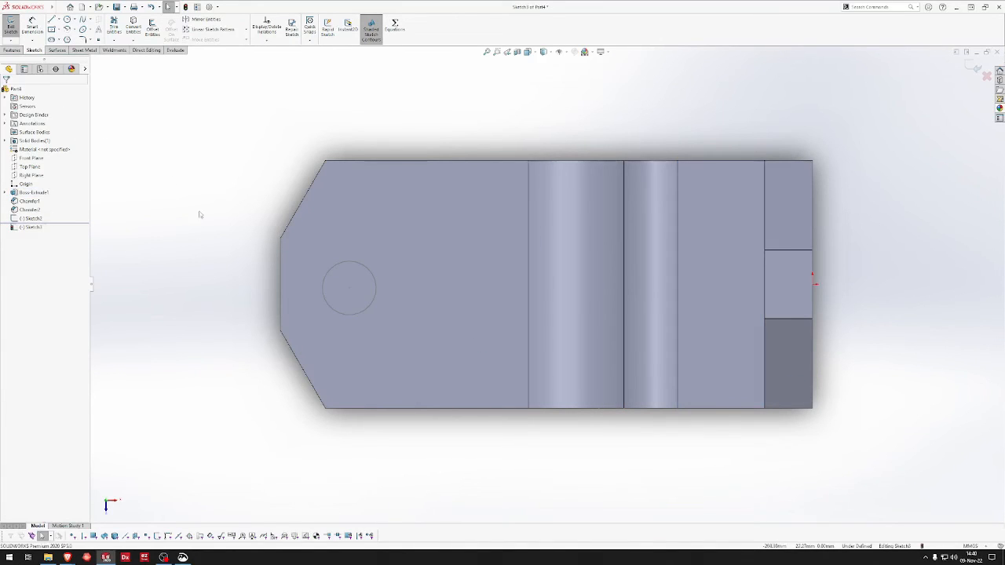
left_click(12, 22)
Cut the sketched 18 mm circle through the horizontal arm
left_click(33, 219)
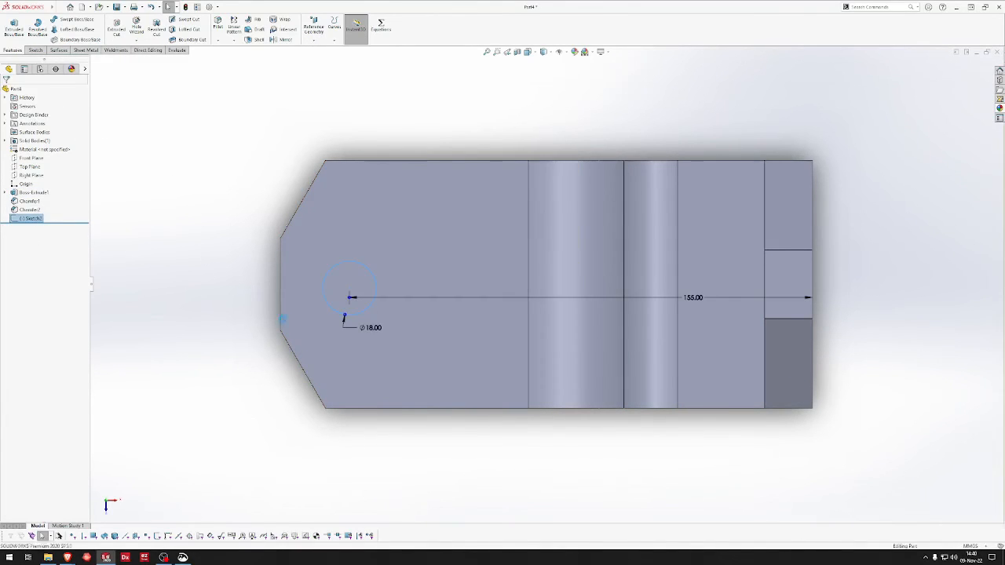
right_click_drag(282, 319, 248, 321)
right_click(248, 321)
left_click(280, 151)
key("Return")
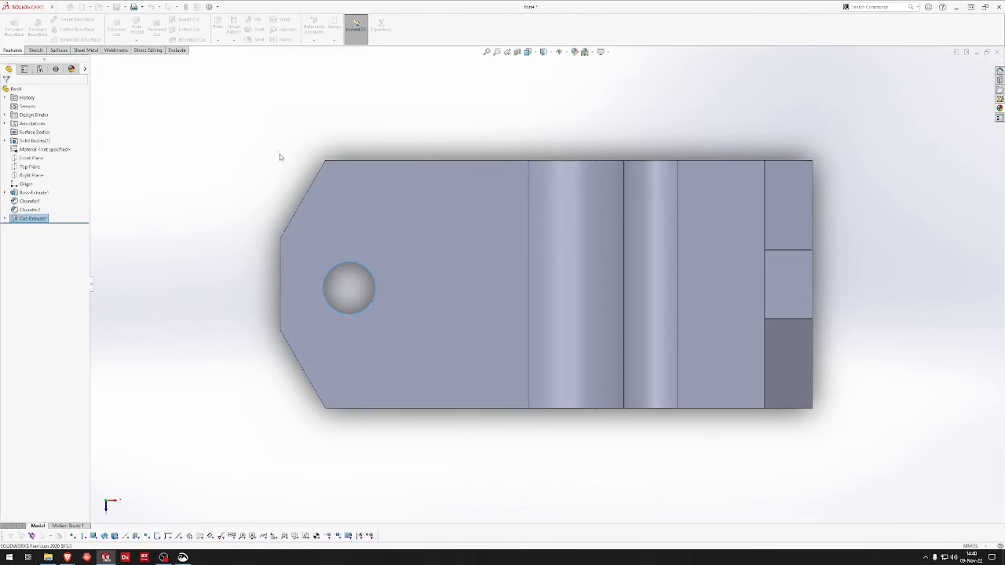
Sketch a 34 mm diameter circle on the upright's outer face
middle_click_drag(580, 312, 726, 212)
key("s")
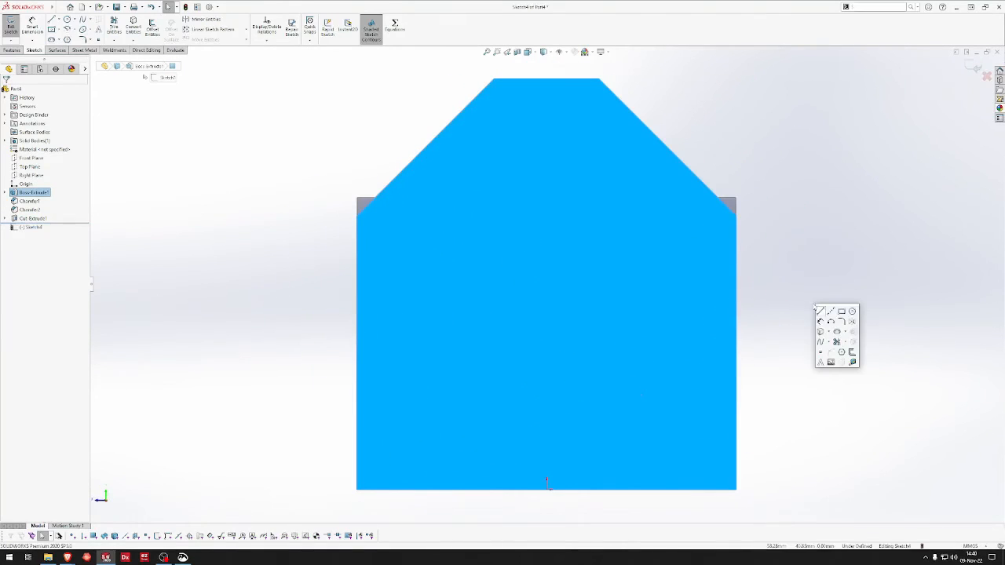
left_click(852, 311)
left_click(555, 375)
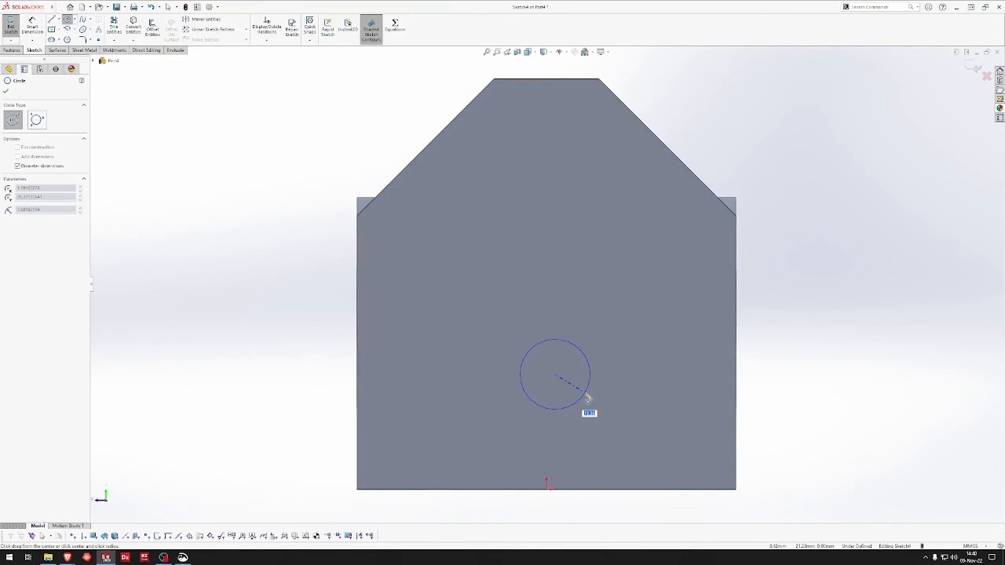
type("34")
key("Return")
key("Escape")
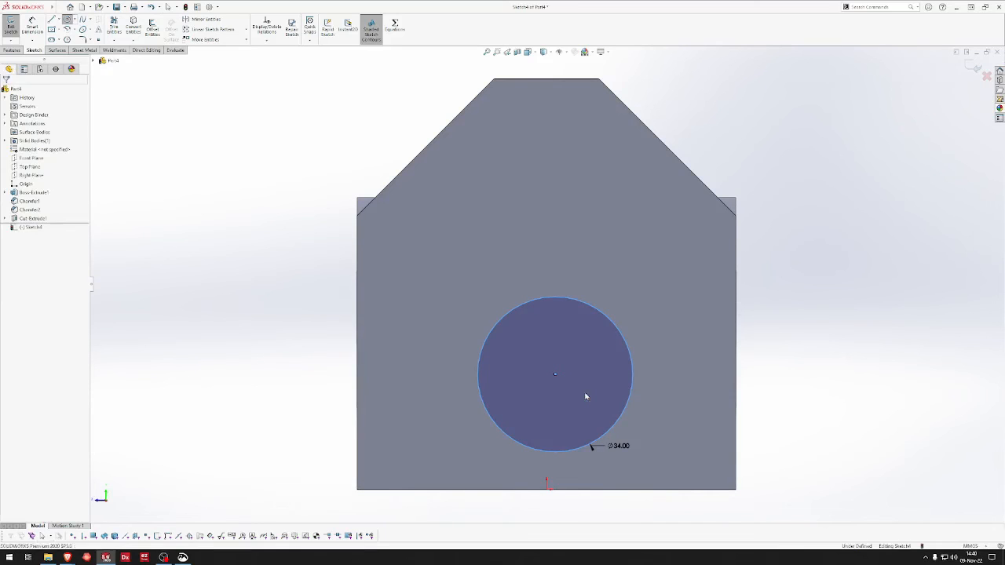
Dimension the 34 mm circle's center 30 mm above the upright's lower edge
key("d")
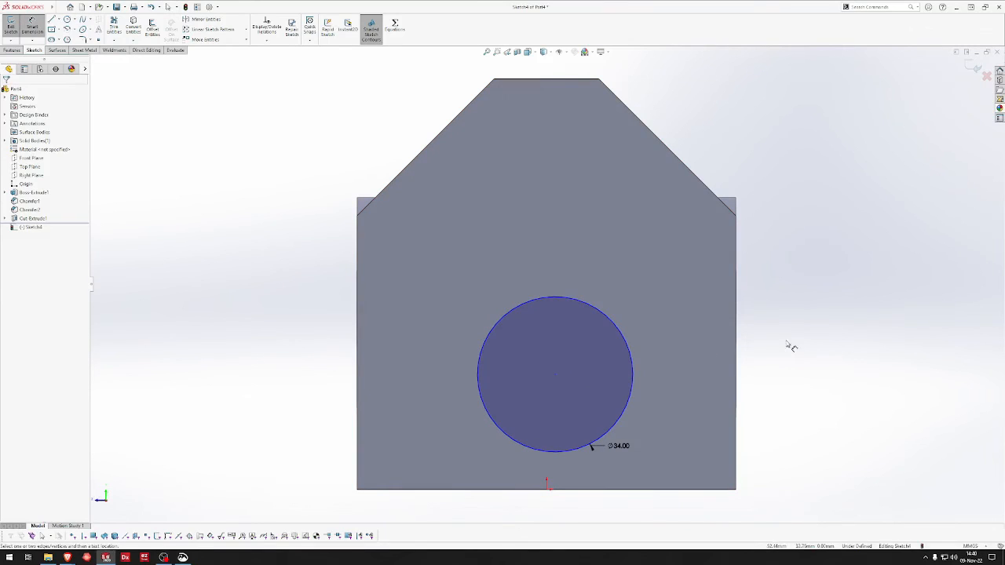
left_click(555, 375)
left_click(609, 490)
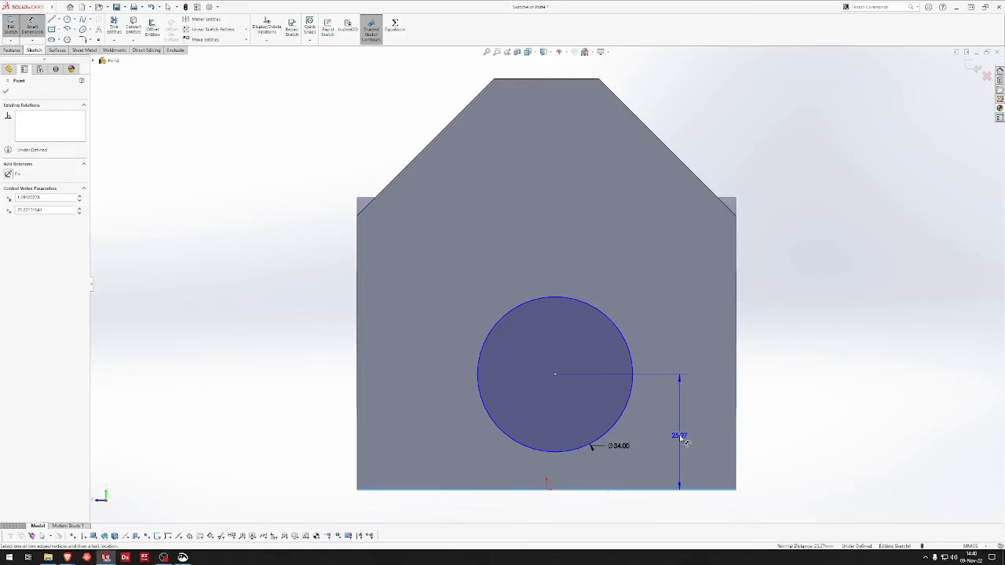
left_click(680, 439)
type("30")
key("Return")
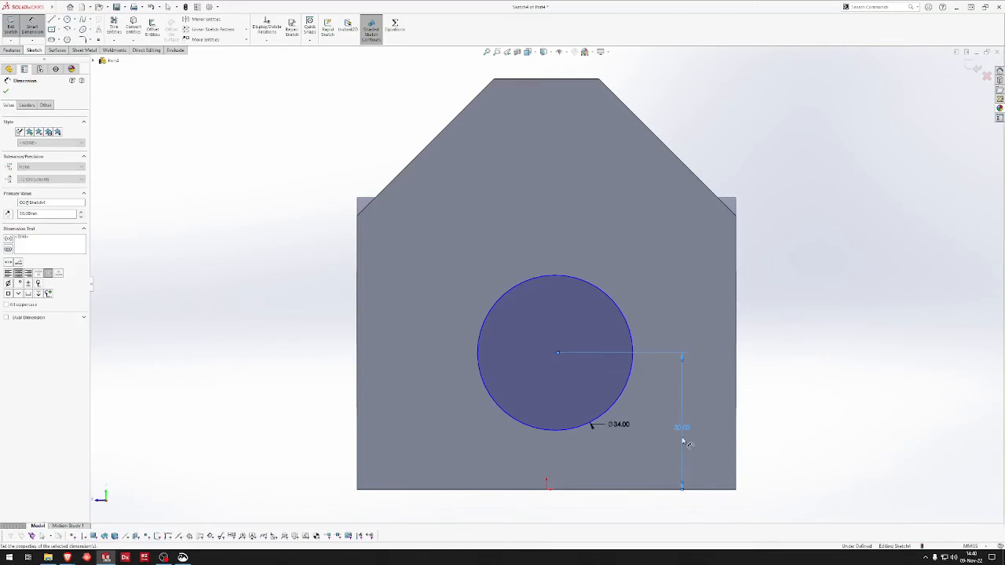
left_click(690, 447)
Cut the 34 mm circle into the upright as a blind extruded cut 40 mm deep
right_click_drag(781, 394, 835, 439)
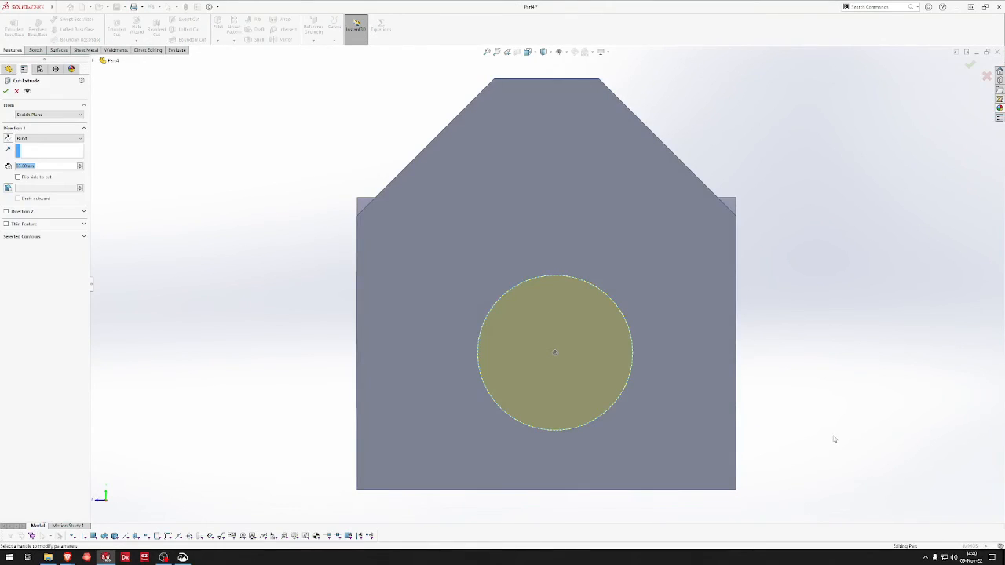
type("50")
key("Return")
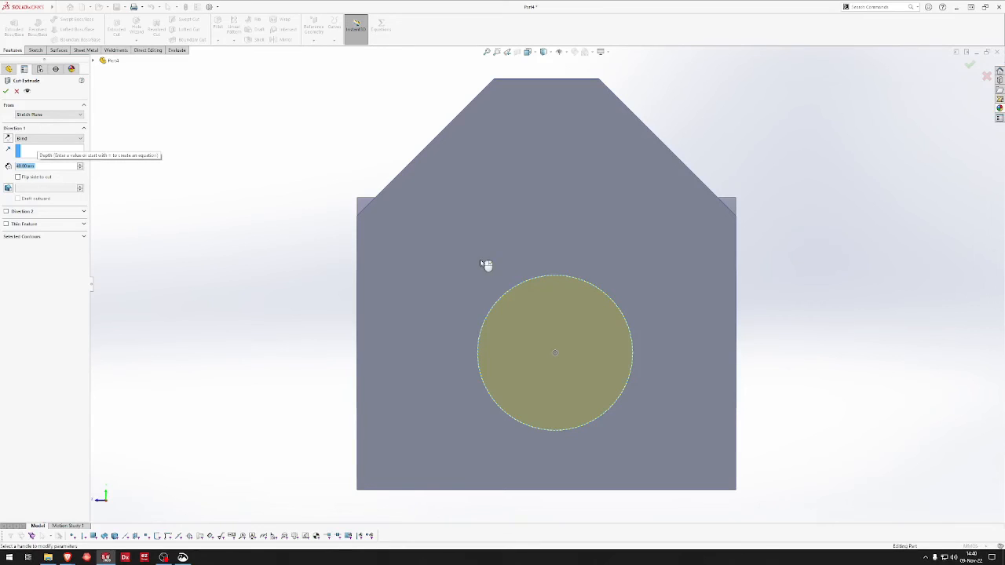
key("Return")
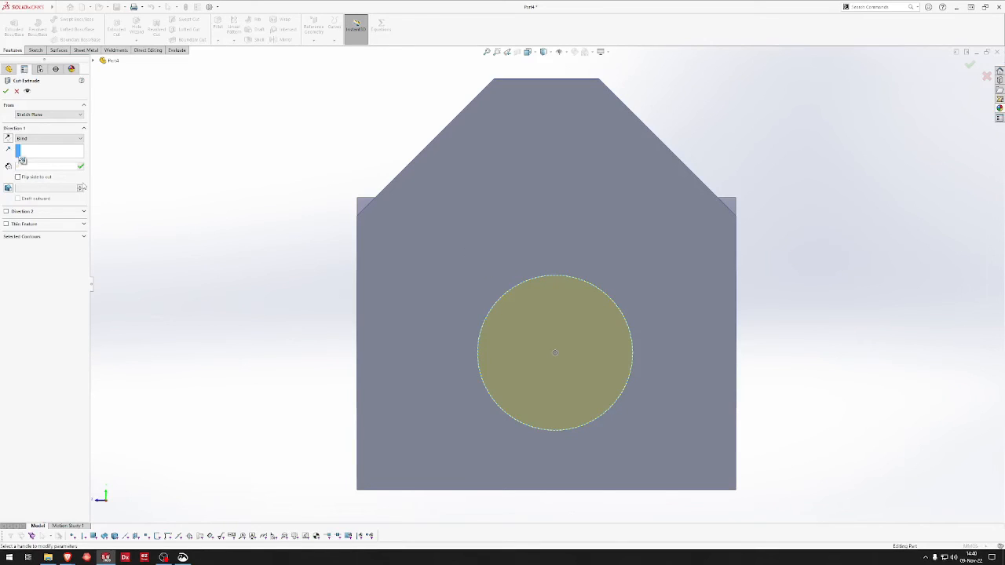
type("40")
key("Return")
left_click(7, 91)
Assign Plain Carbon Steel to the part and open its mass properties
middle_click_drag(283, 292, 337, 332)
key("s")
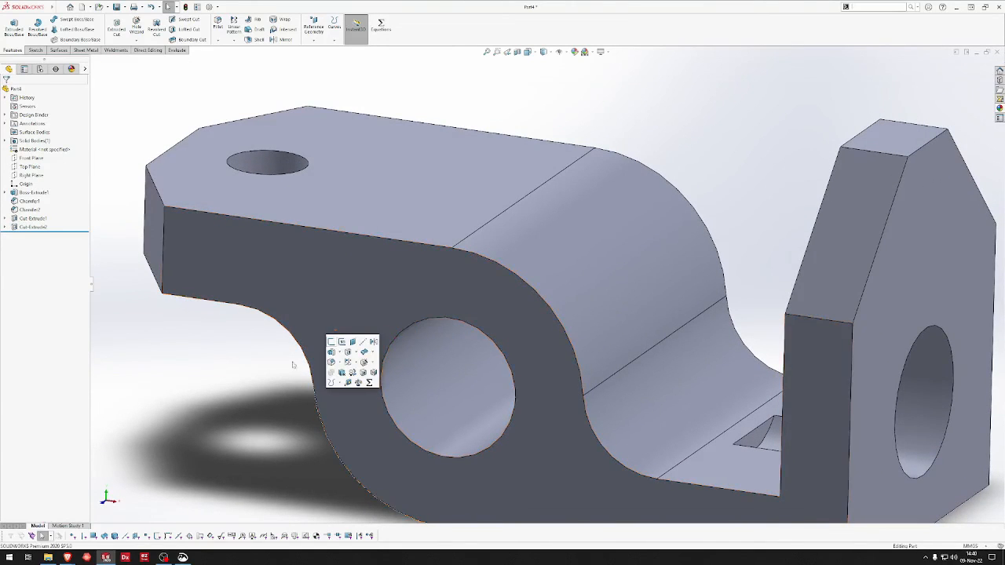
right_click(36, 149)
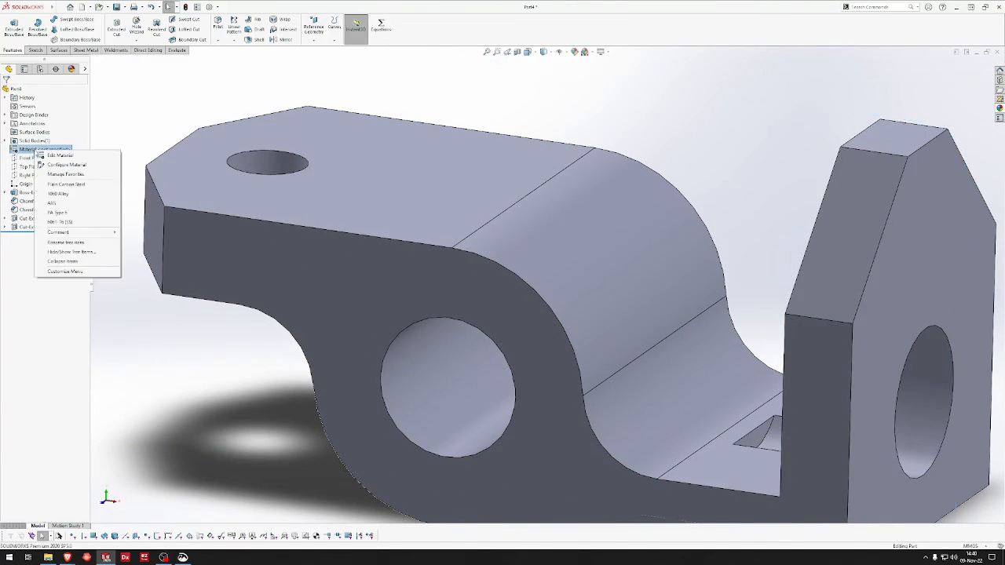
left_click(66, 184)
key("s")
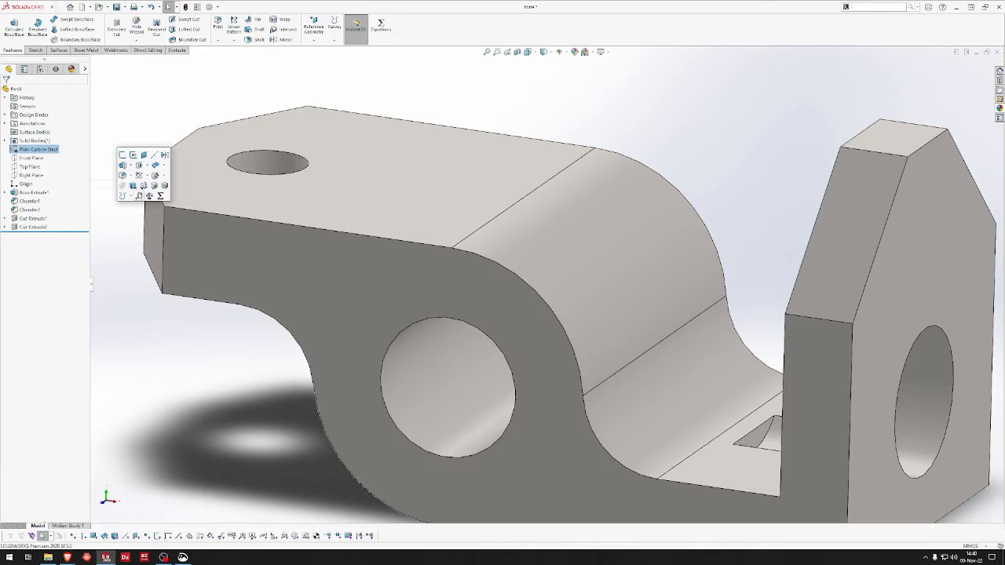
left_click(150, 195)
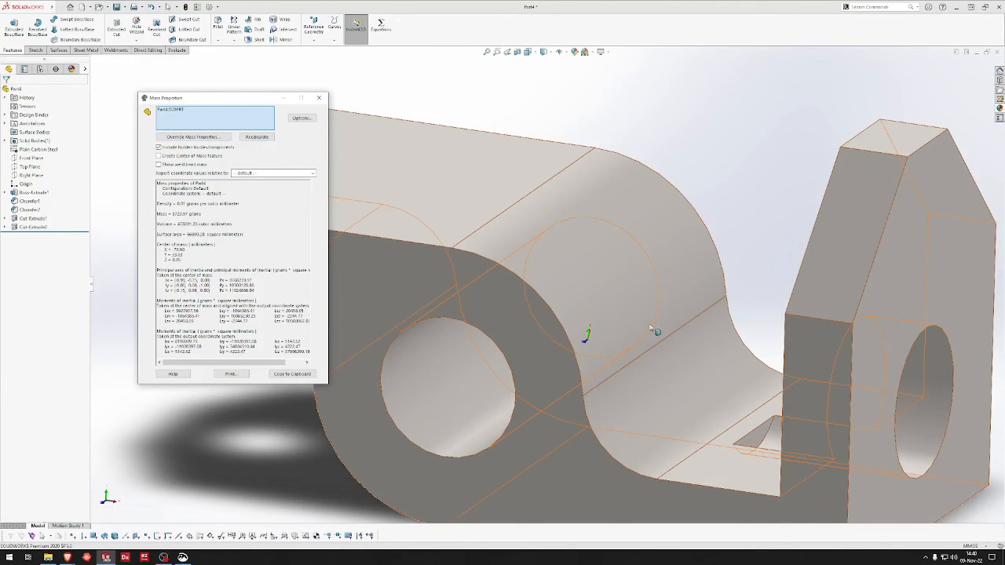
Display the dimensions of the base extrude's profile sketch on the whole bracket
key("f")
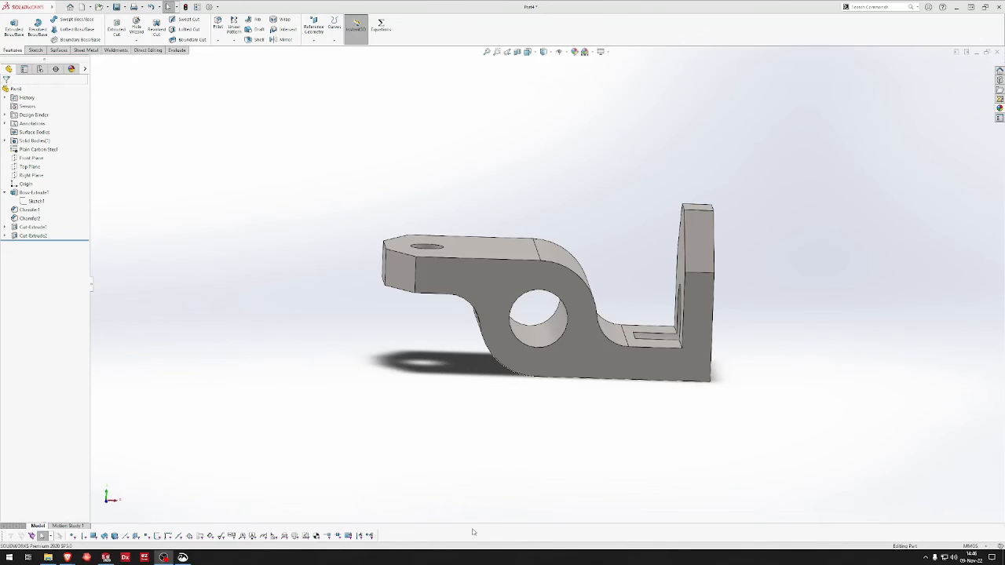
left_click(36, 201)
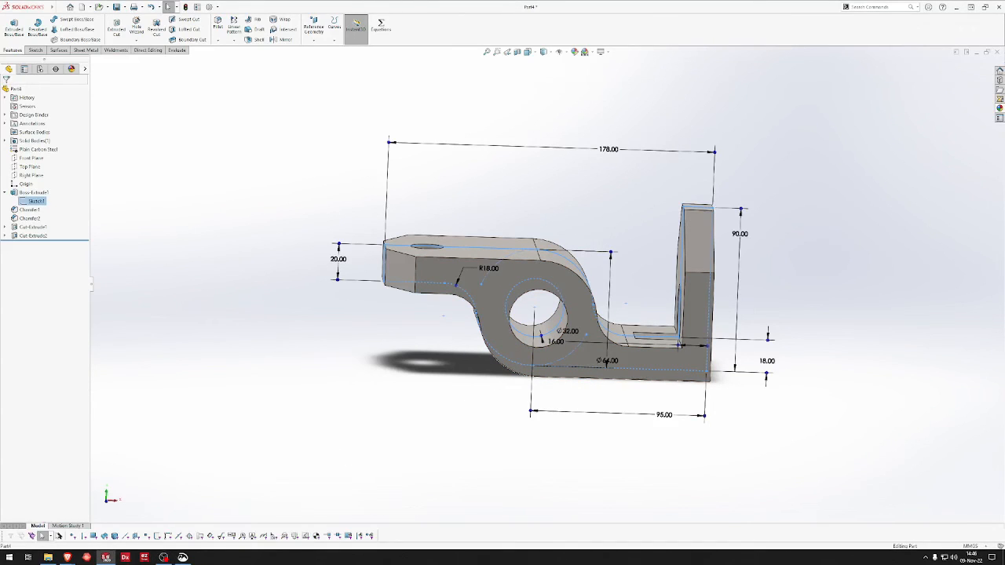
left_click(183, 558)
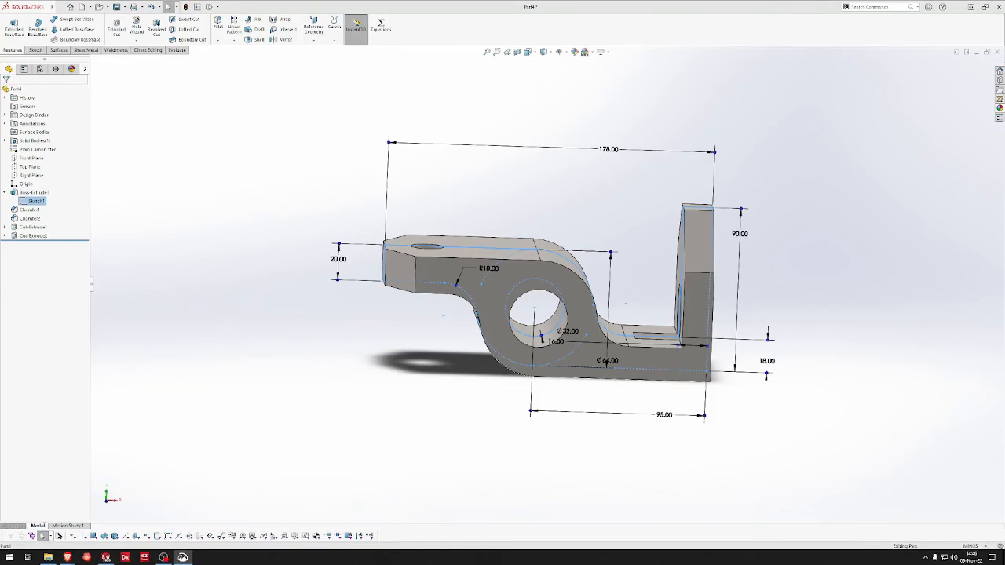